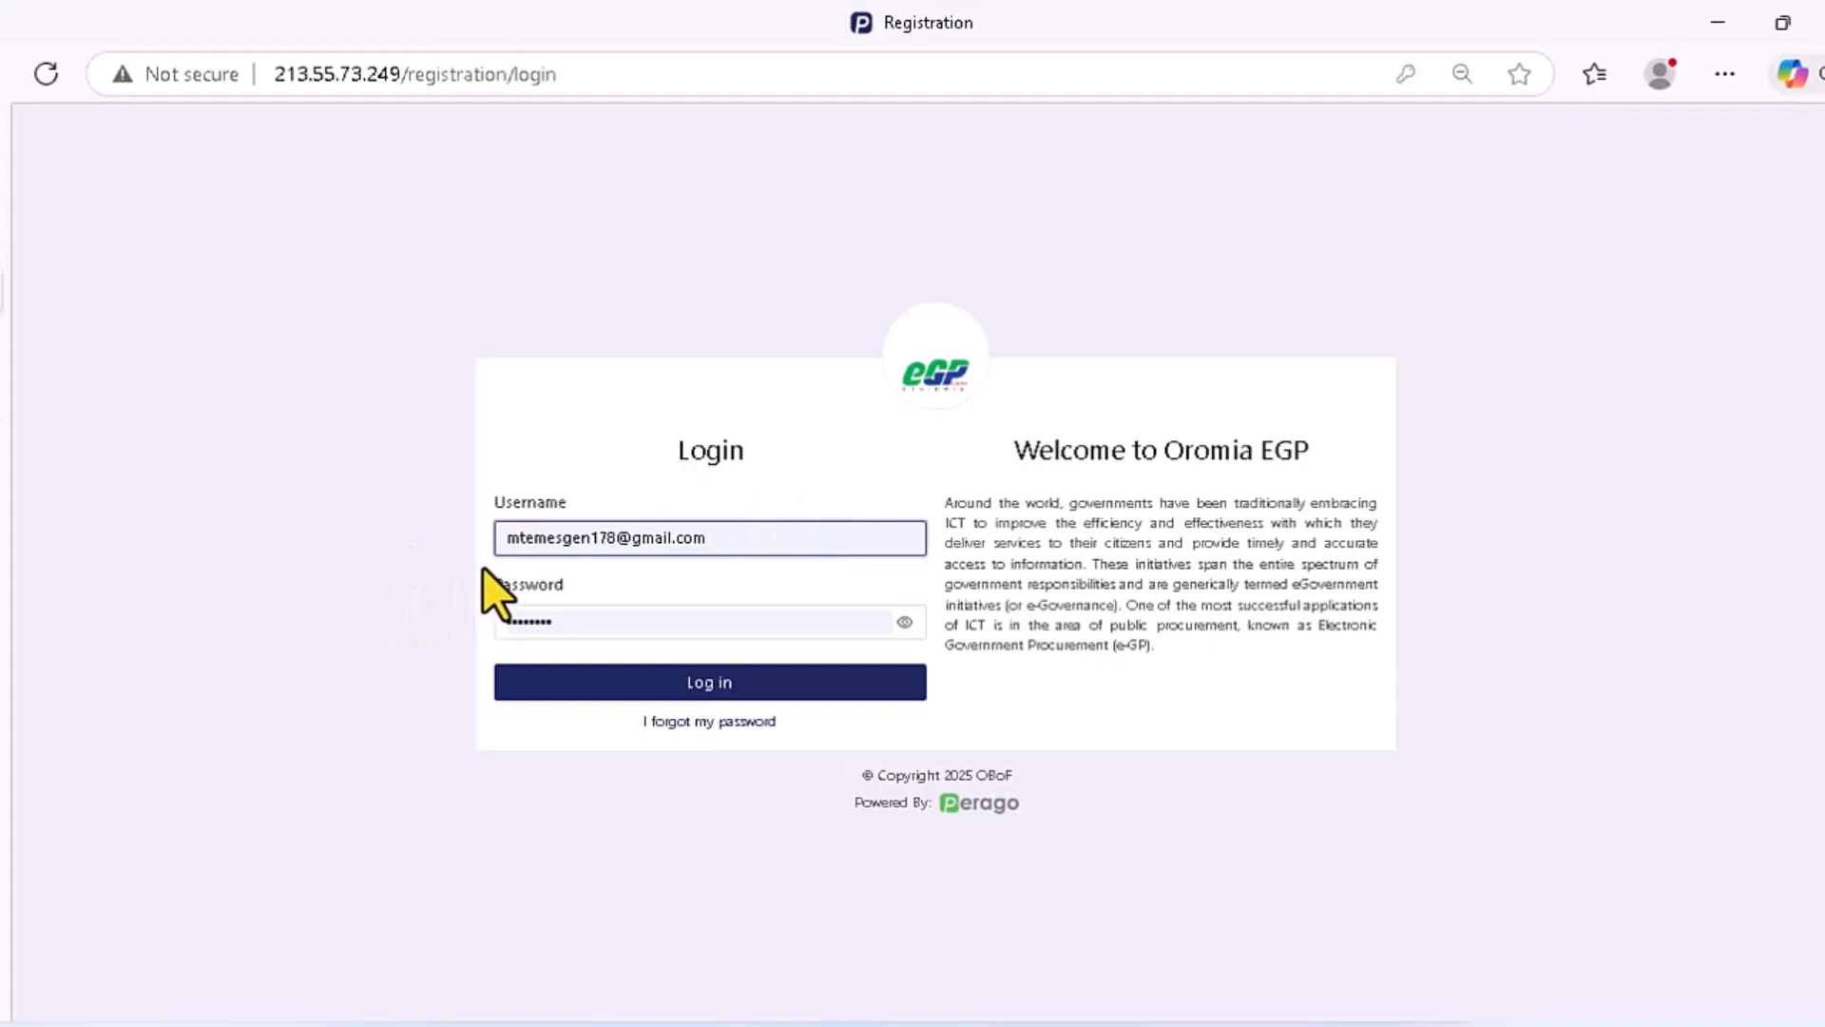
Log in with the prefilled credentials and select the Health Bureau head quarter unit.
{"action": "left_click", "coordinate": [687, 687]}
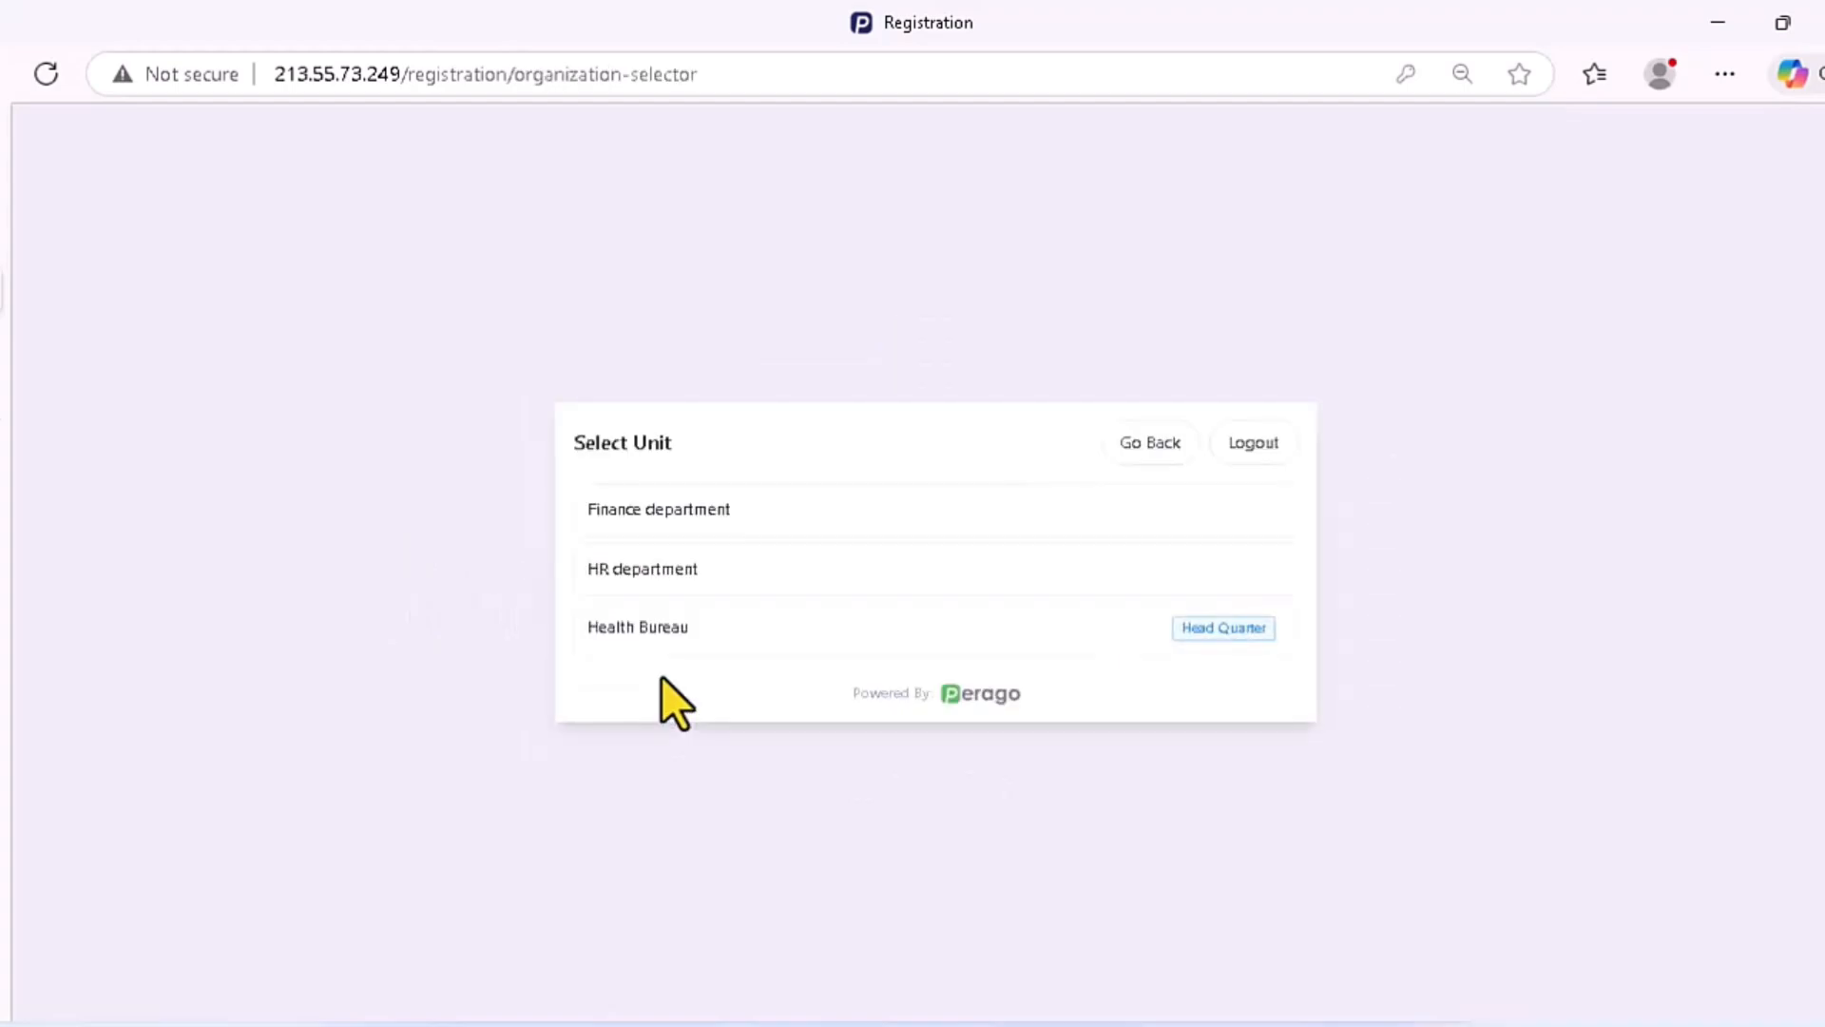
{"action": "left_click", "coordinate": [677, 631]}
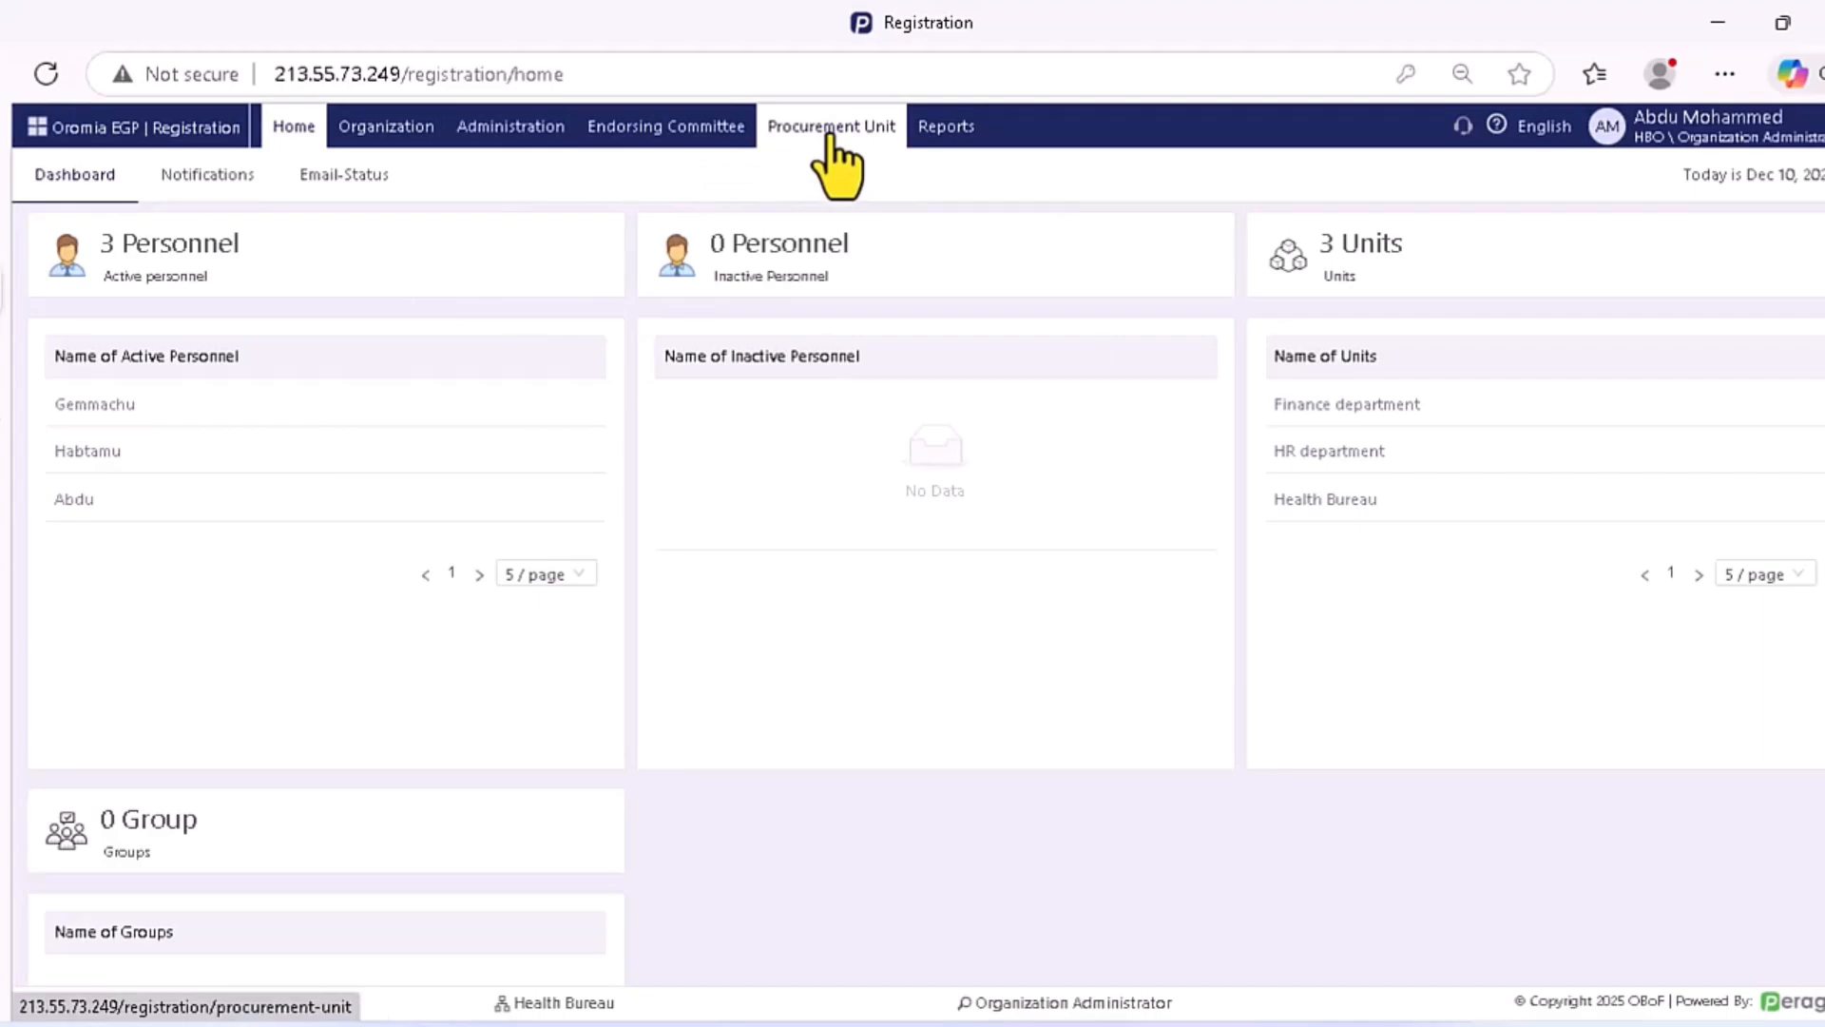
Start a new endorsing committee and set its branch to Health Bureau.
{"action": "left_click", "coordinate": [676, 135]}
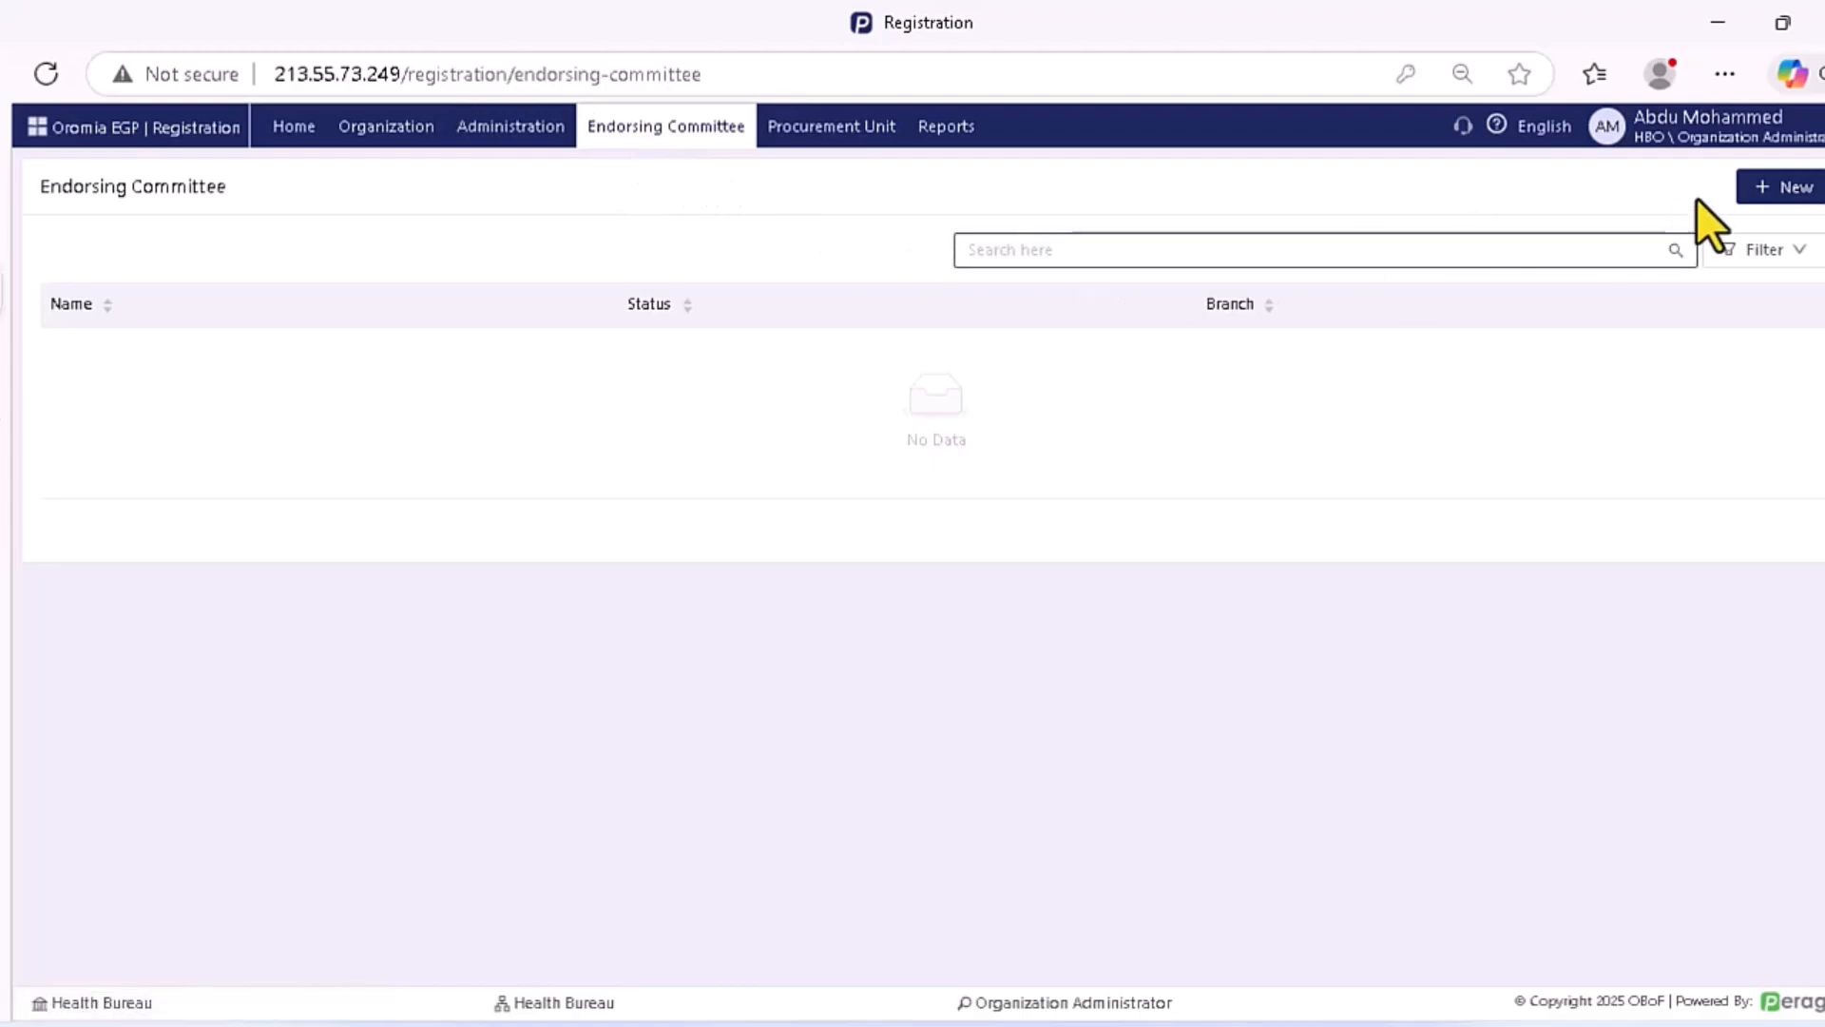
{"action": "left_click", "coordinate": [1790, 203]}
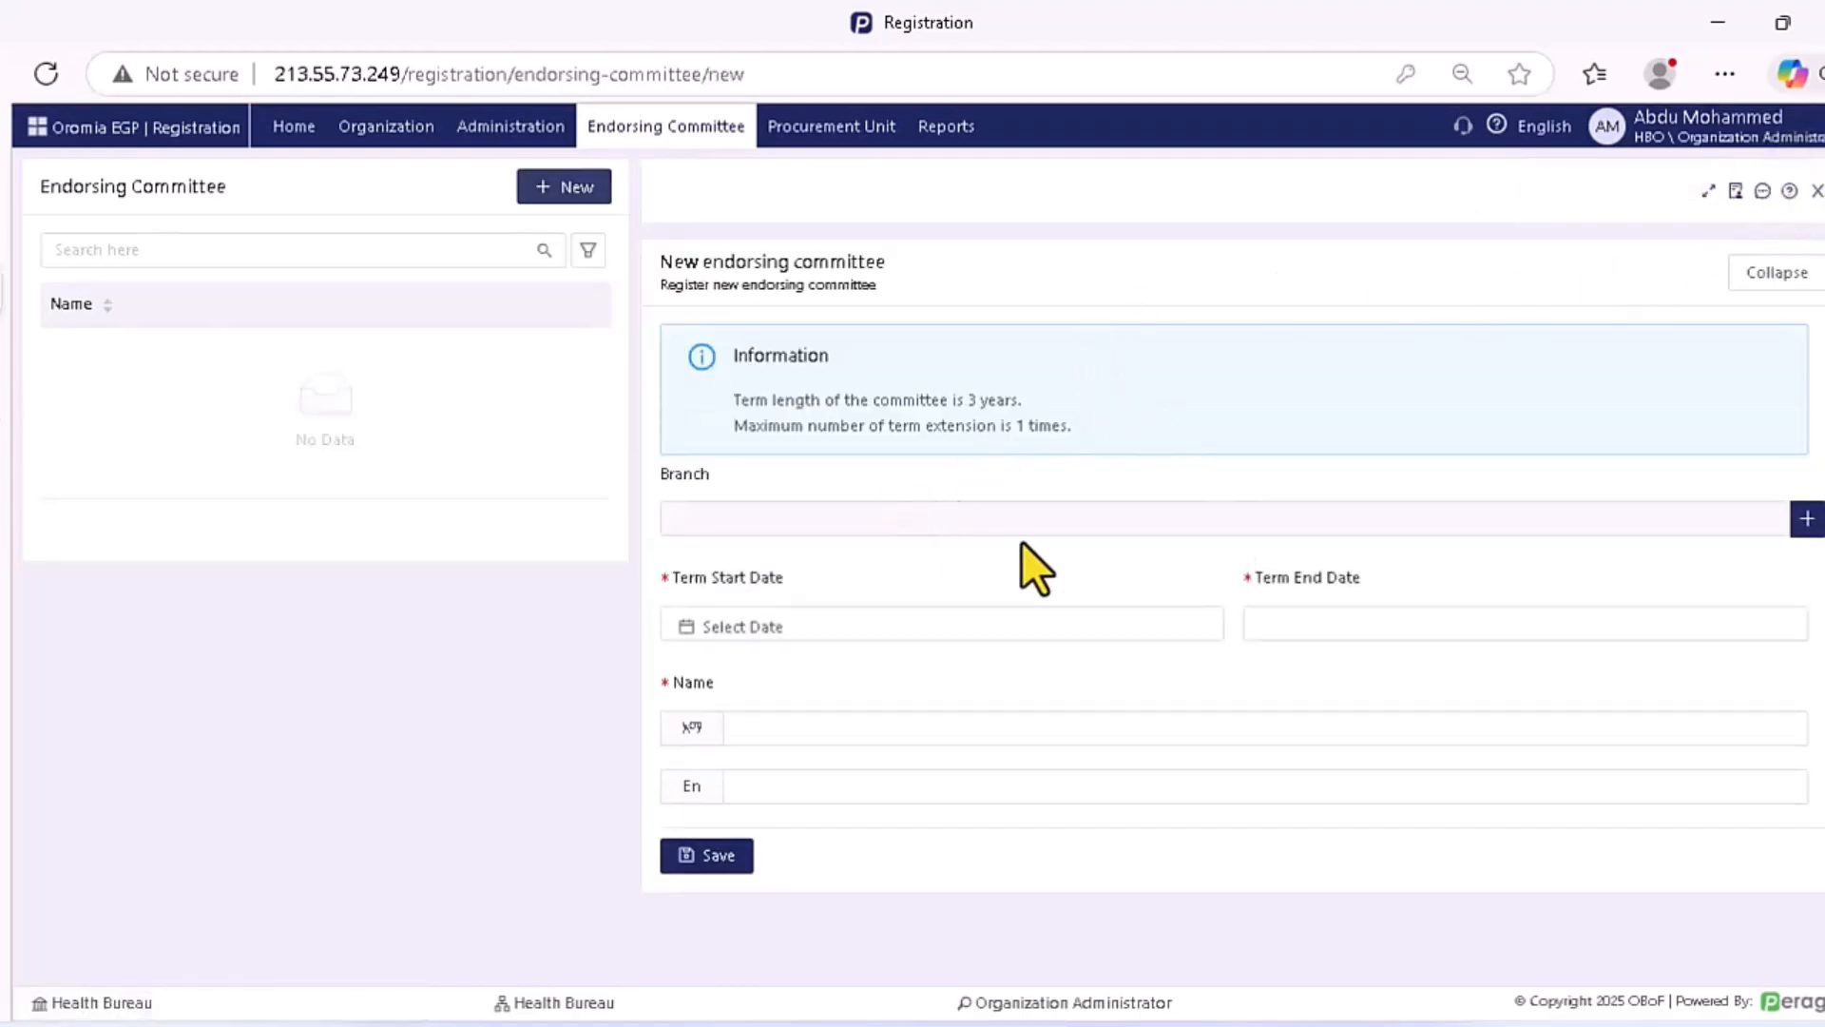
{"action": "left_click_drag", "start_coordinate": [728, 476], "coordinate": [652, 470]}
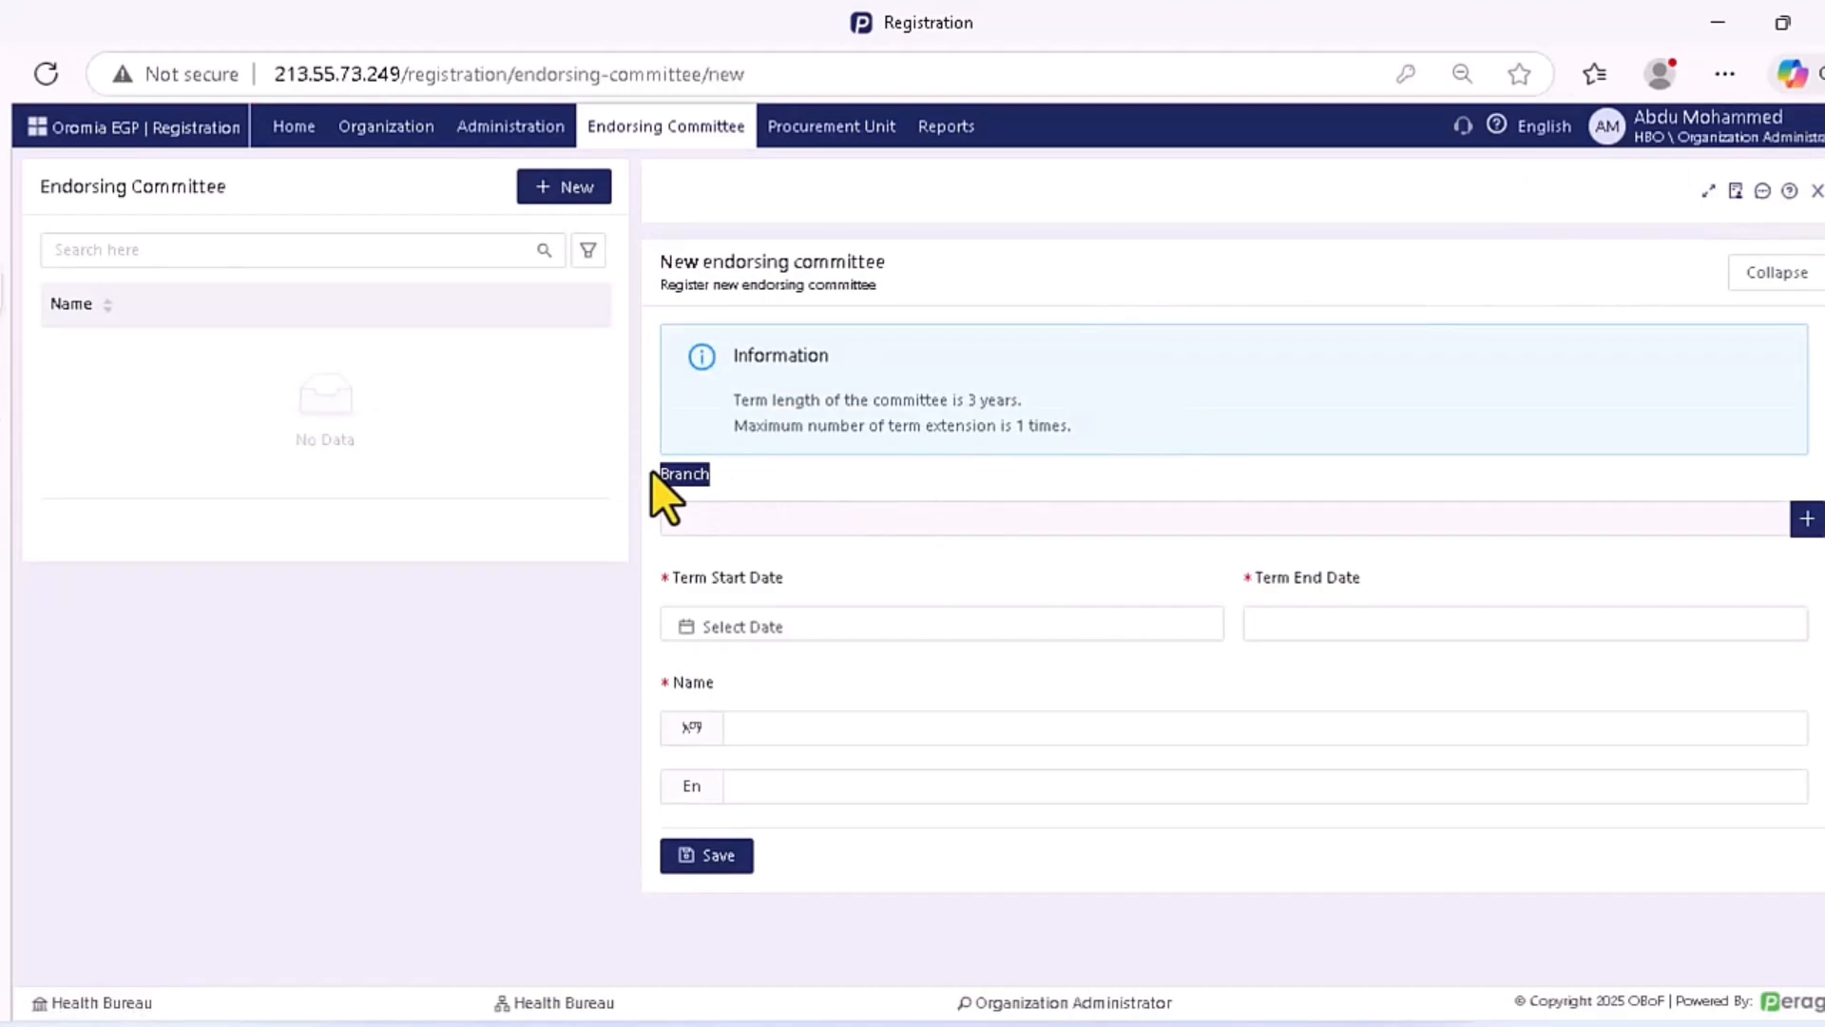
{"action": "left_click", "coordinate": [780, 477]}
{"action": "left_click", "coordinate": [1806, 518]}
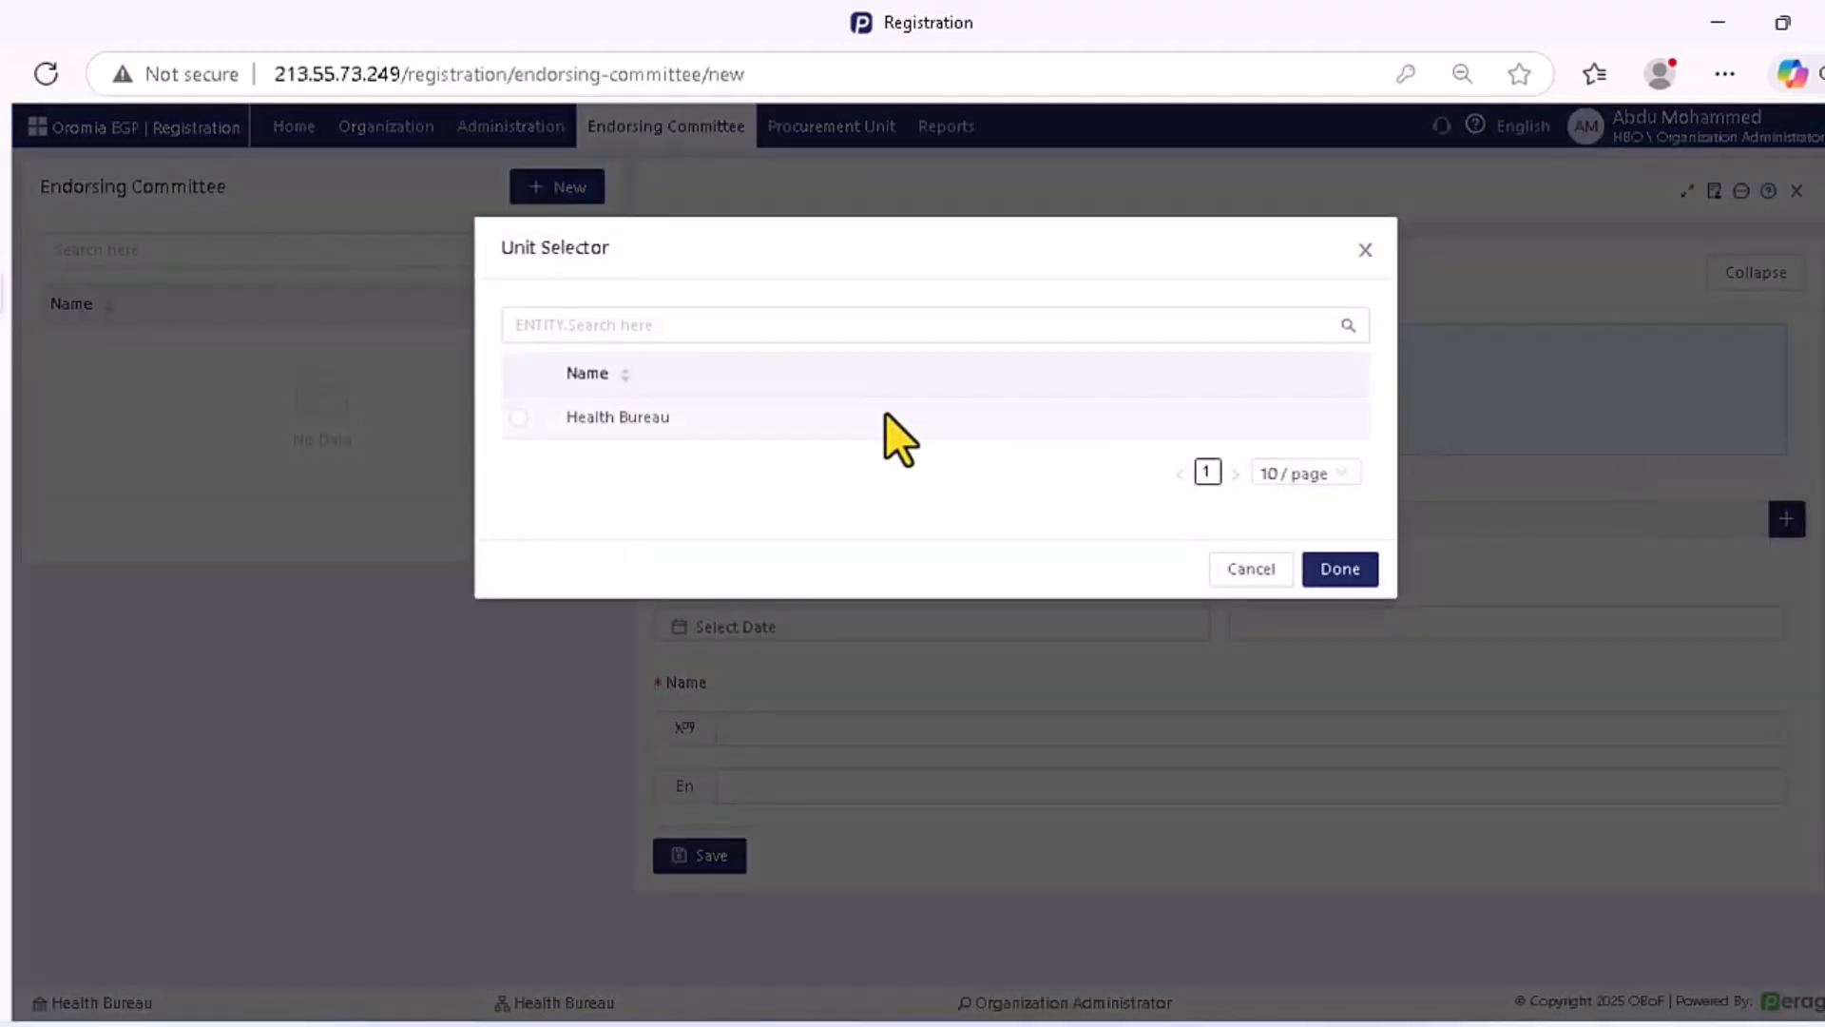
{"action": "left_click", "coordinate": [519, 418]}
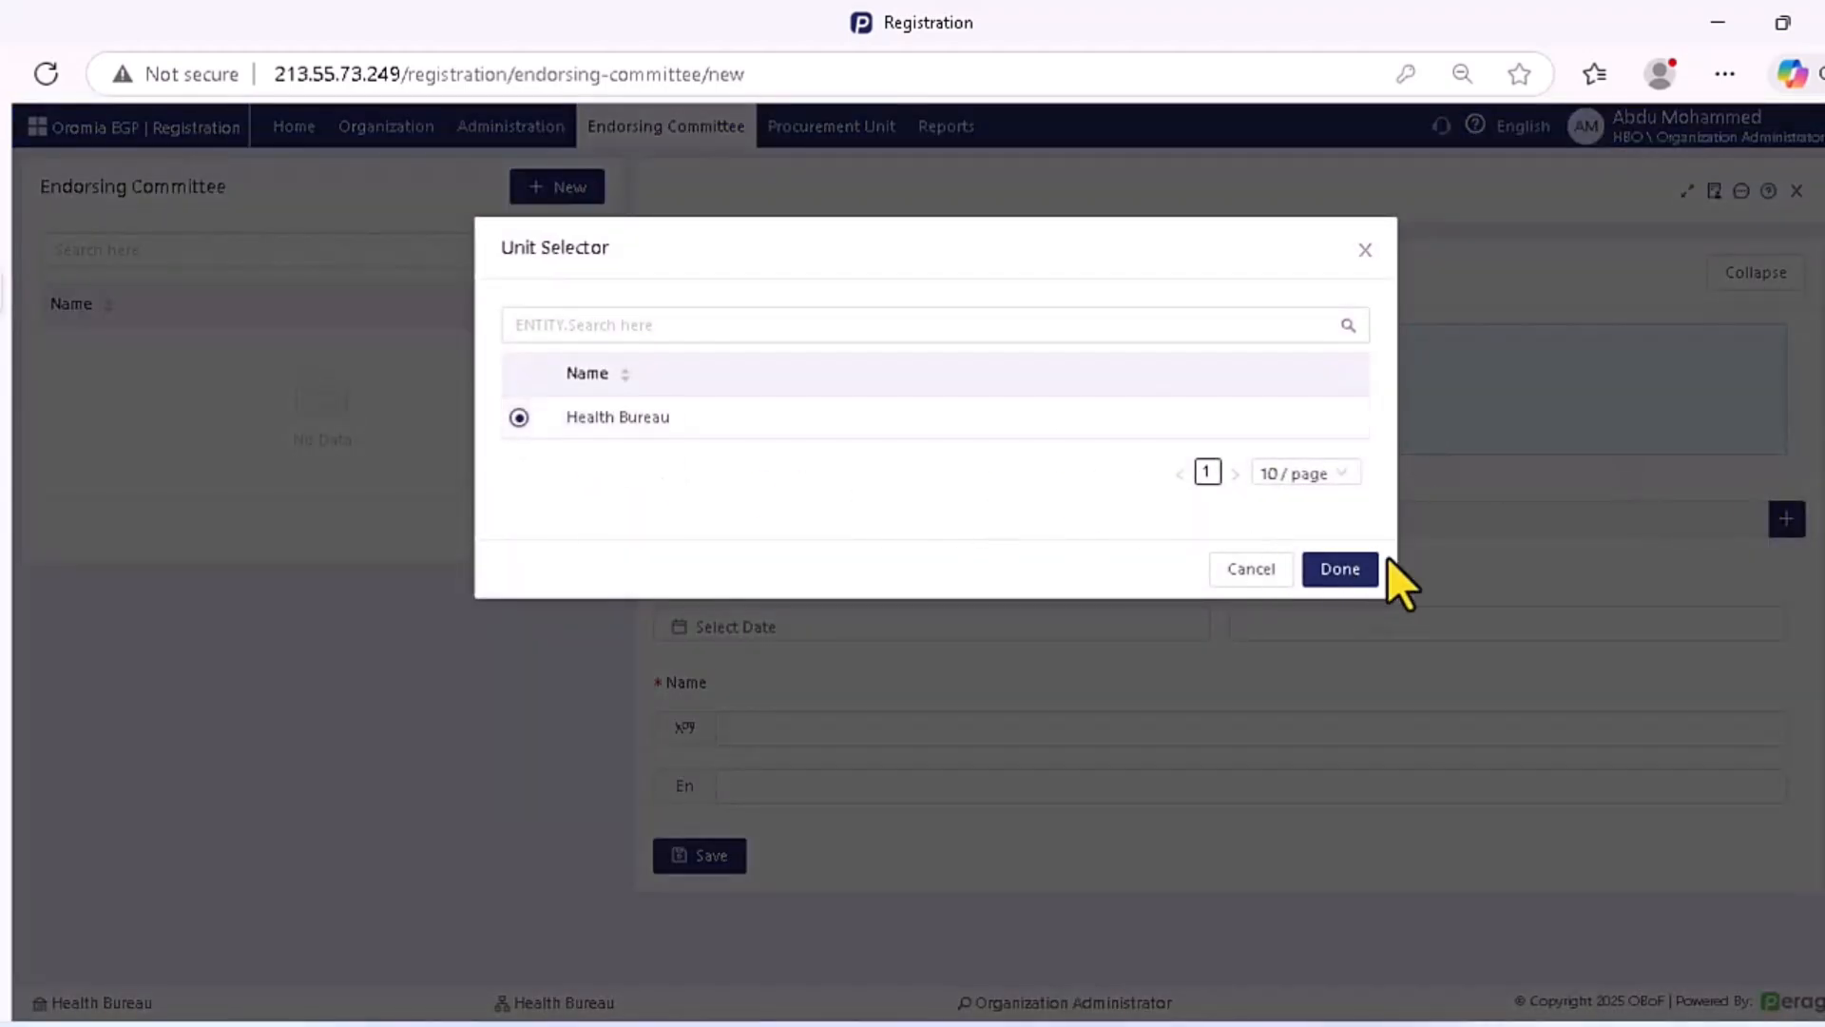
{"action": "left_click", "coordinate": [1340, 570]}
Set the committee's term start date to Dec 10, 2025 and save the new endorsing committee.
{"action": "left_click", "coordinate": [1104, 727]}
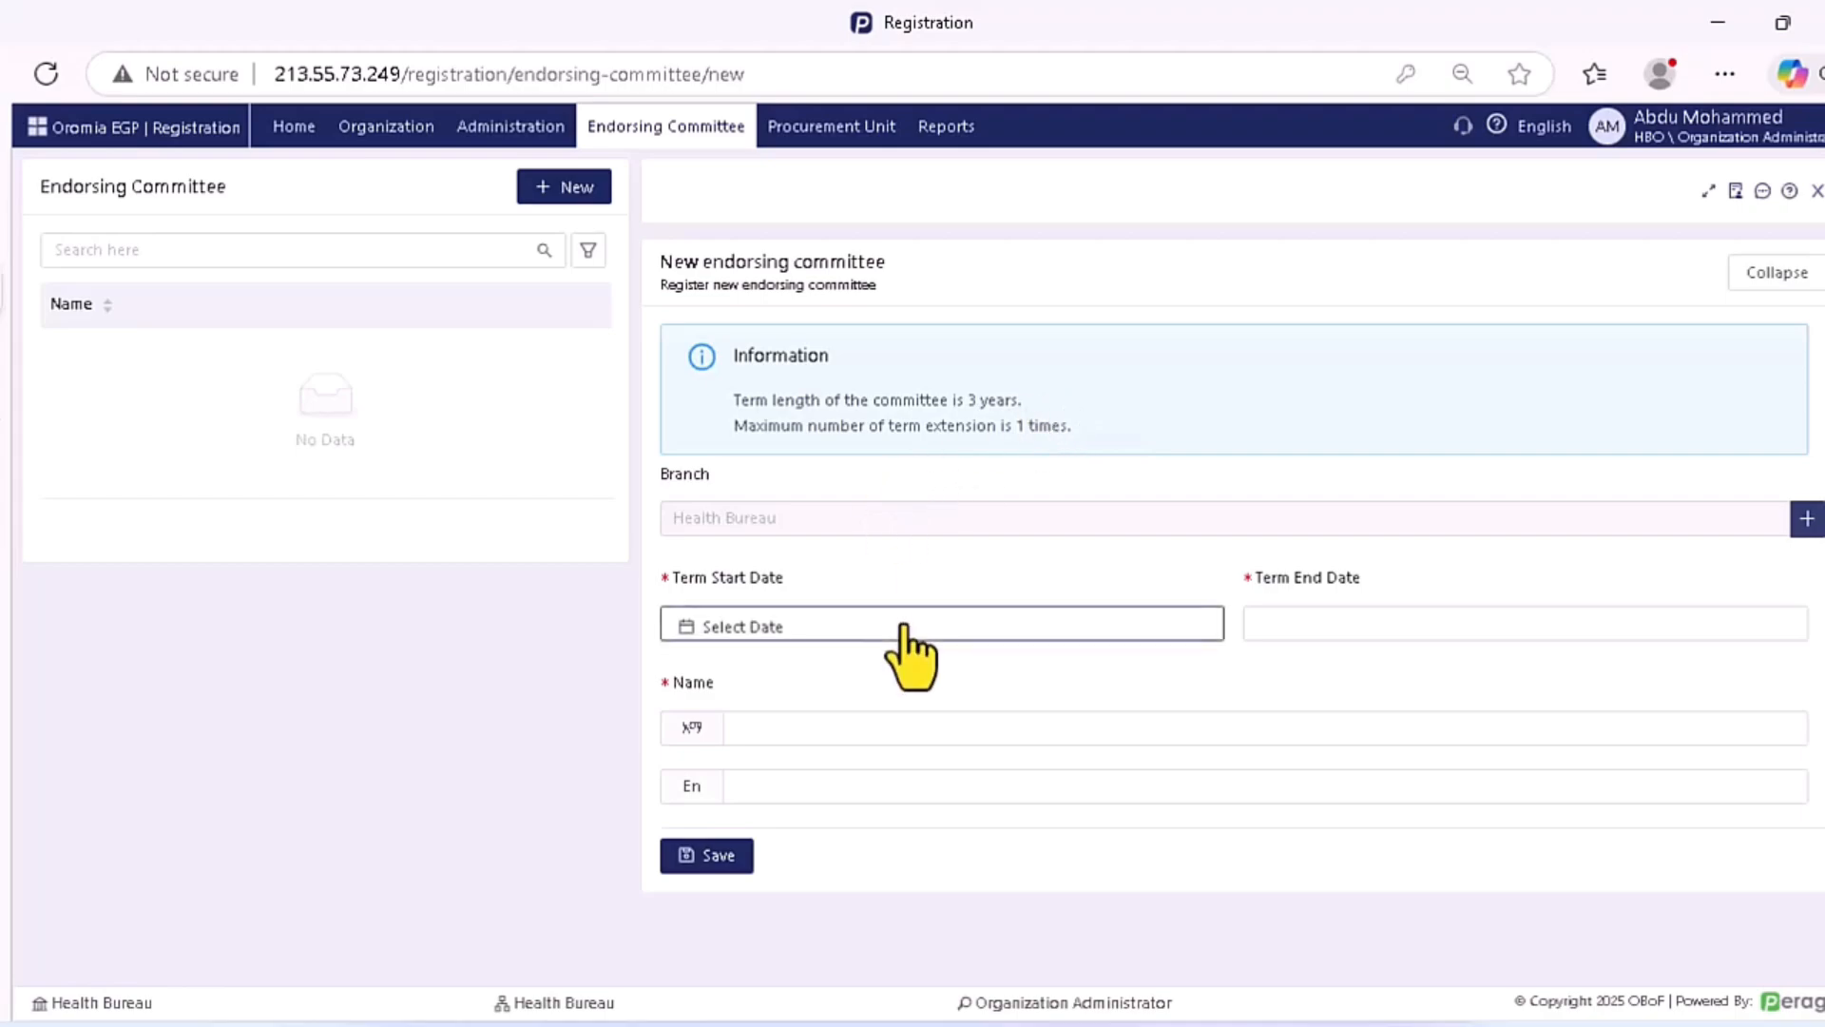
{"action": "left_click_drag", "start_coordinate": [778, 578], "coordinate": [656, 578]}
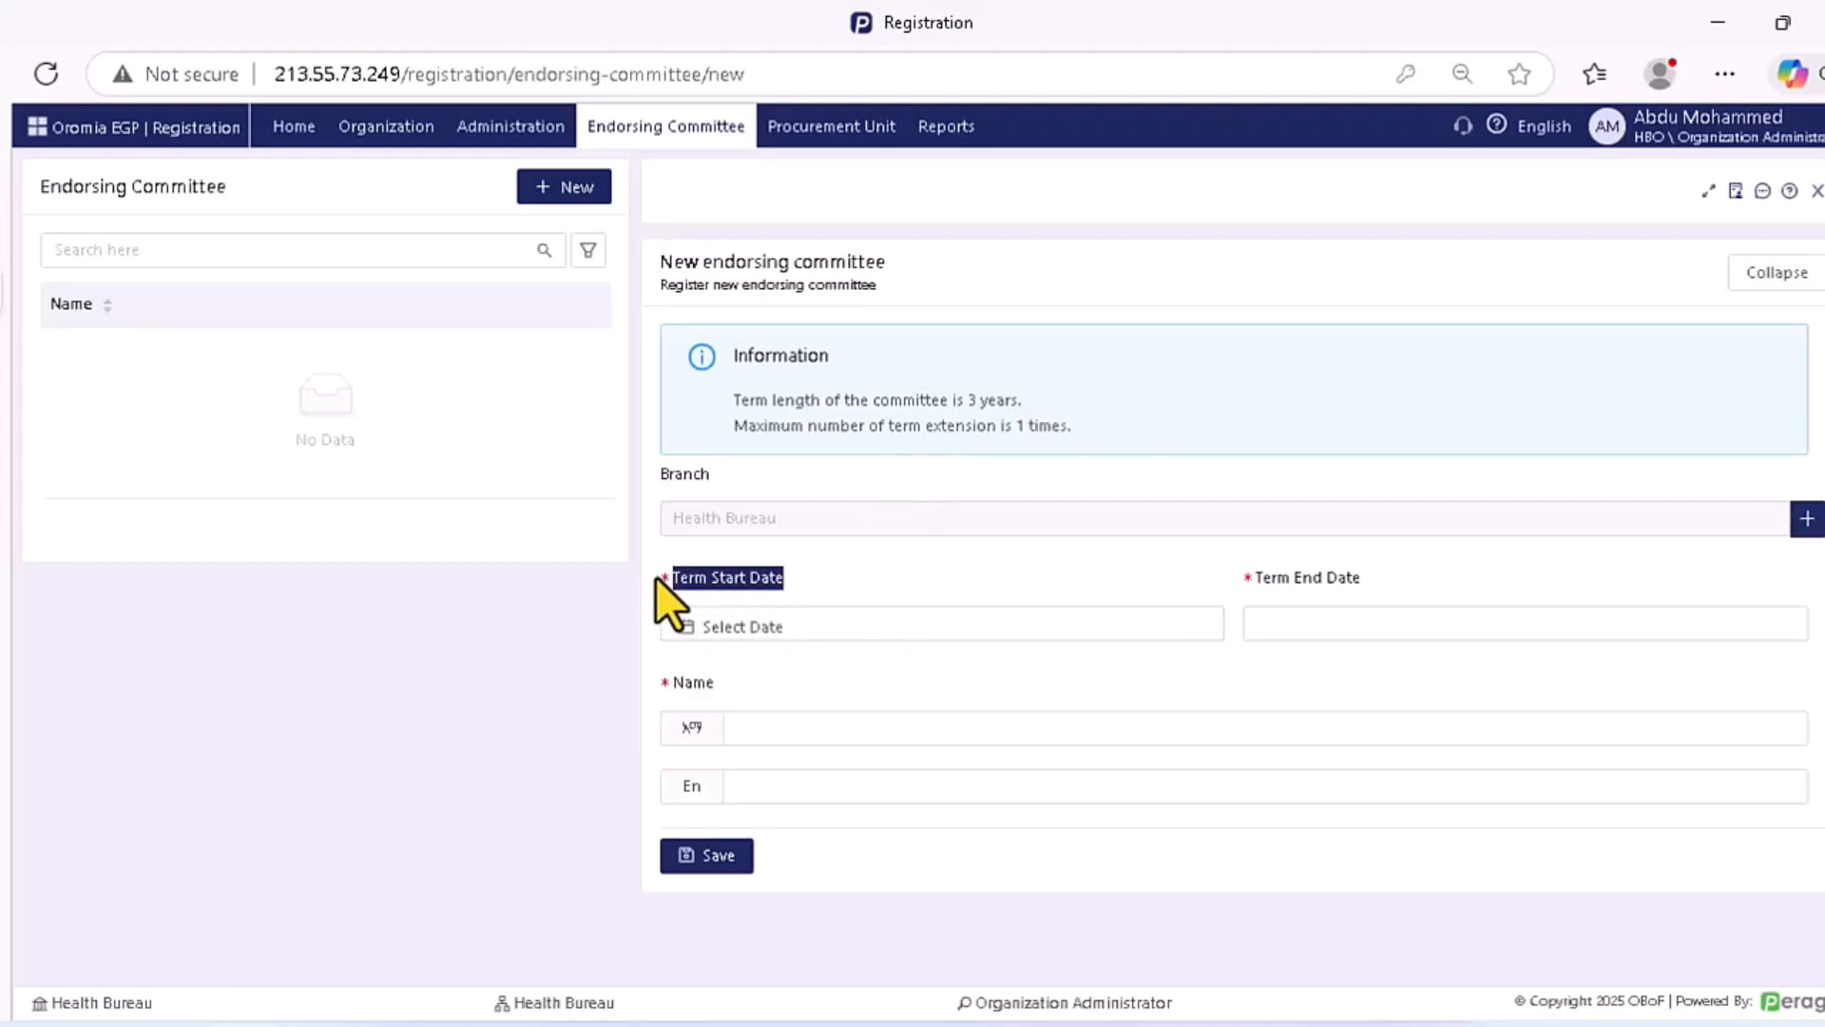
{"action": "left_click", "coordinate": [658, 597]}
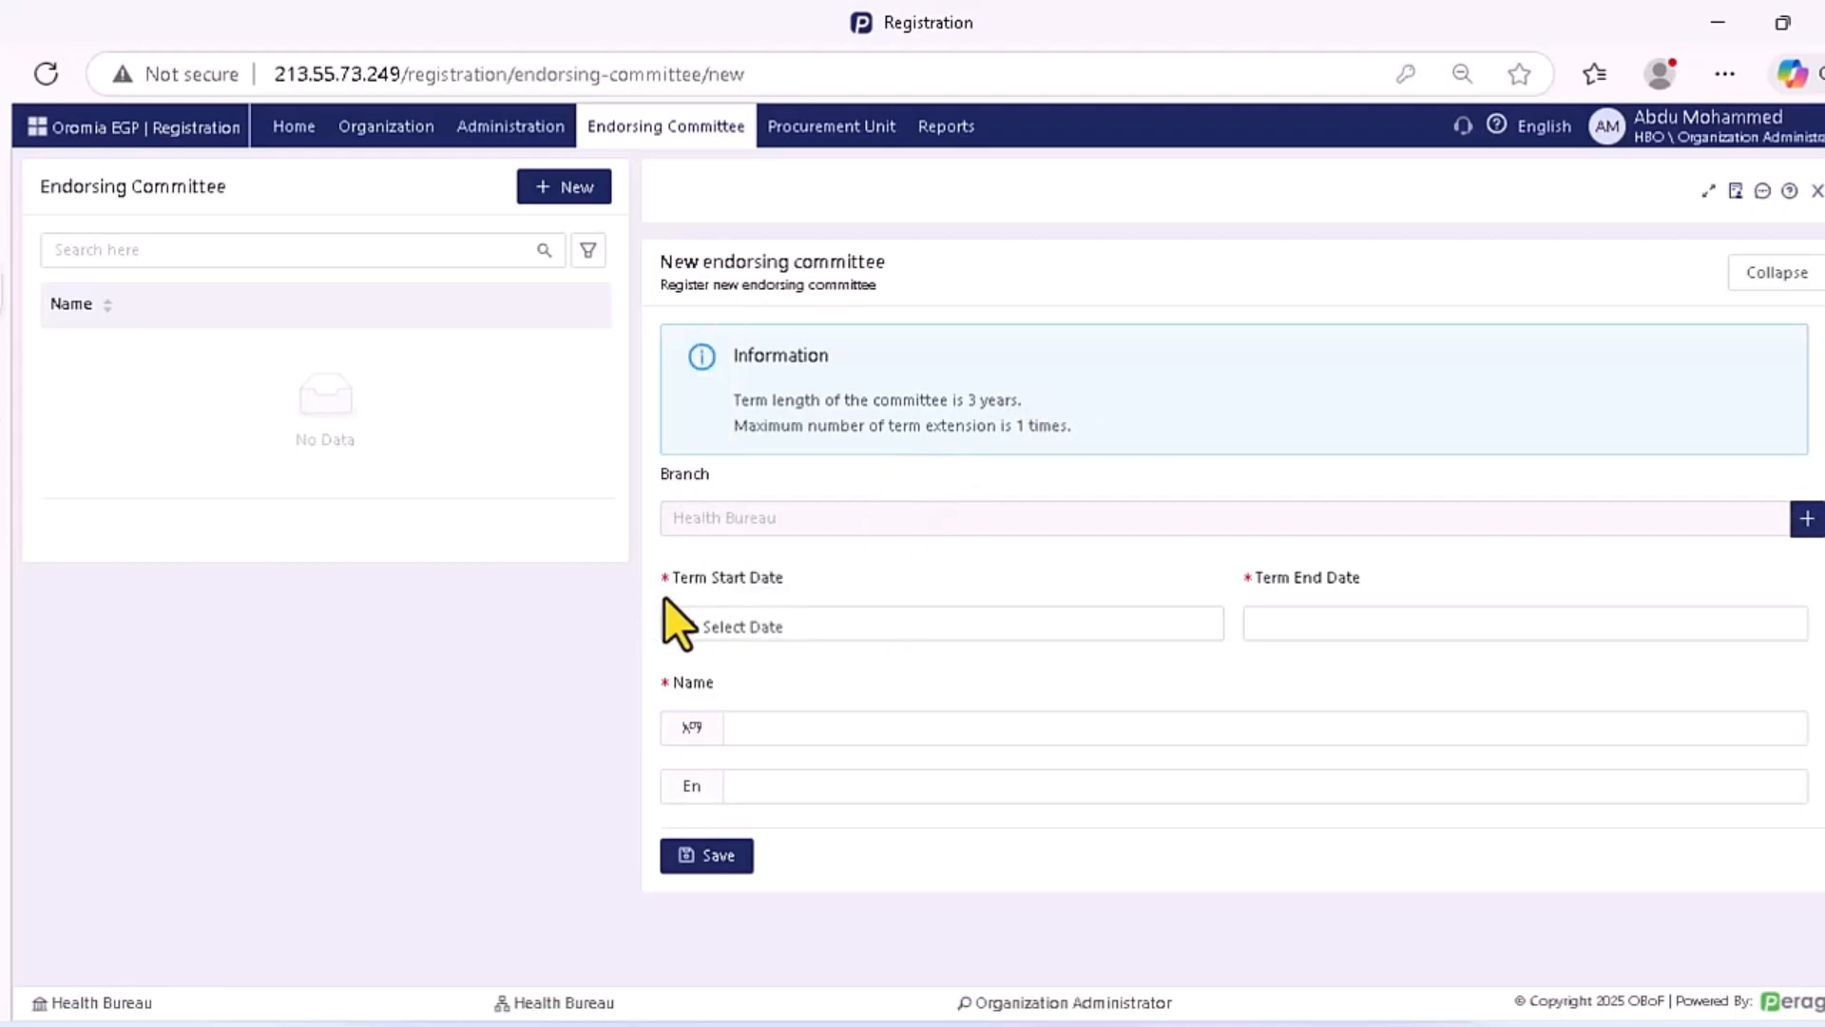
{"action": "left_click", "coordinate": [810, 625]}
{"action": "left_click", "coordinate": [801, 782]}
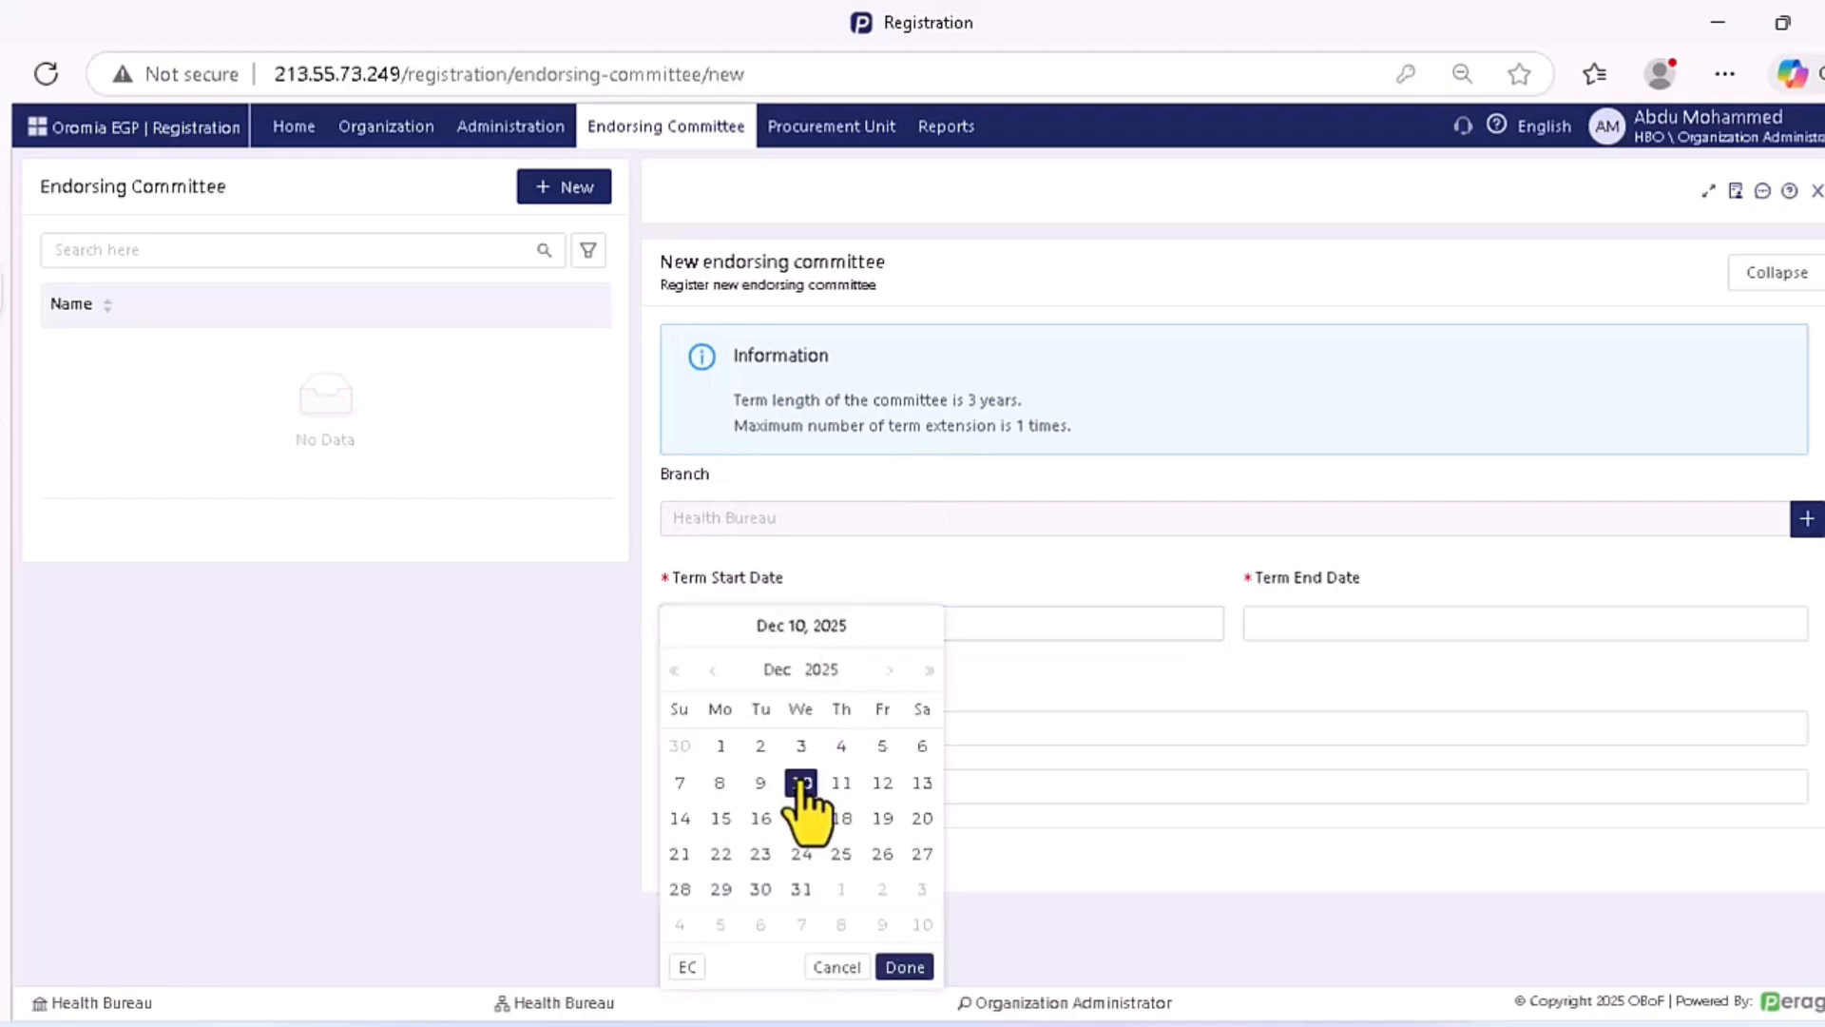
{"action": "left_click", "coordinate": [906, 967]}
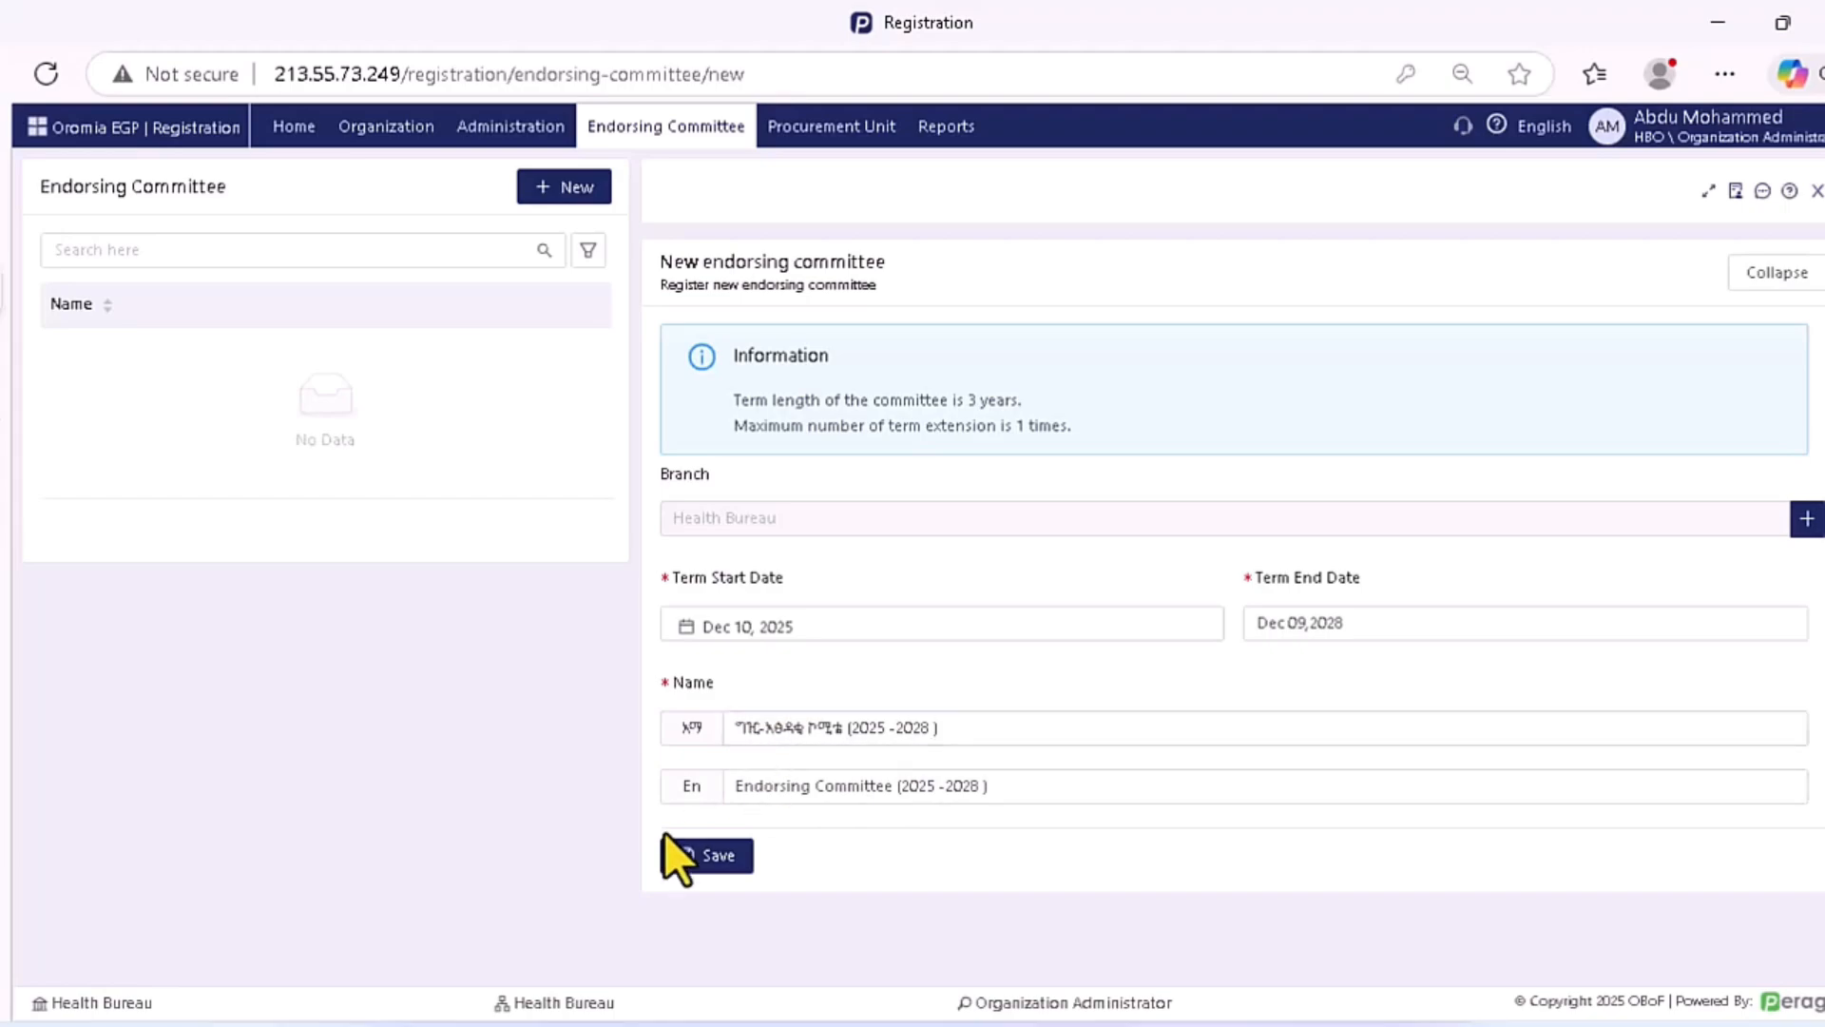
{"action": "left_click", "coordinate": [711, 858]}
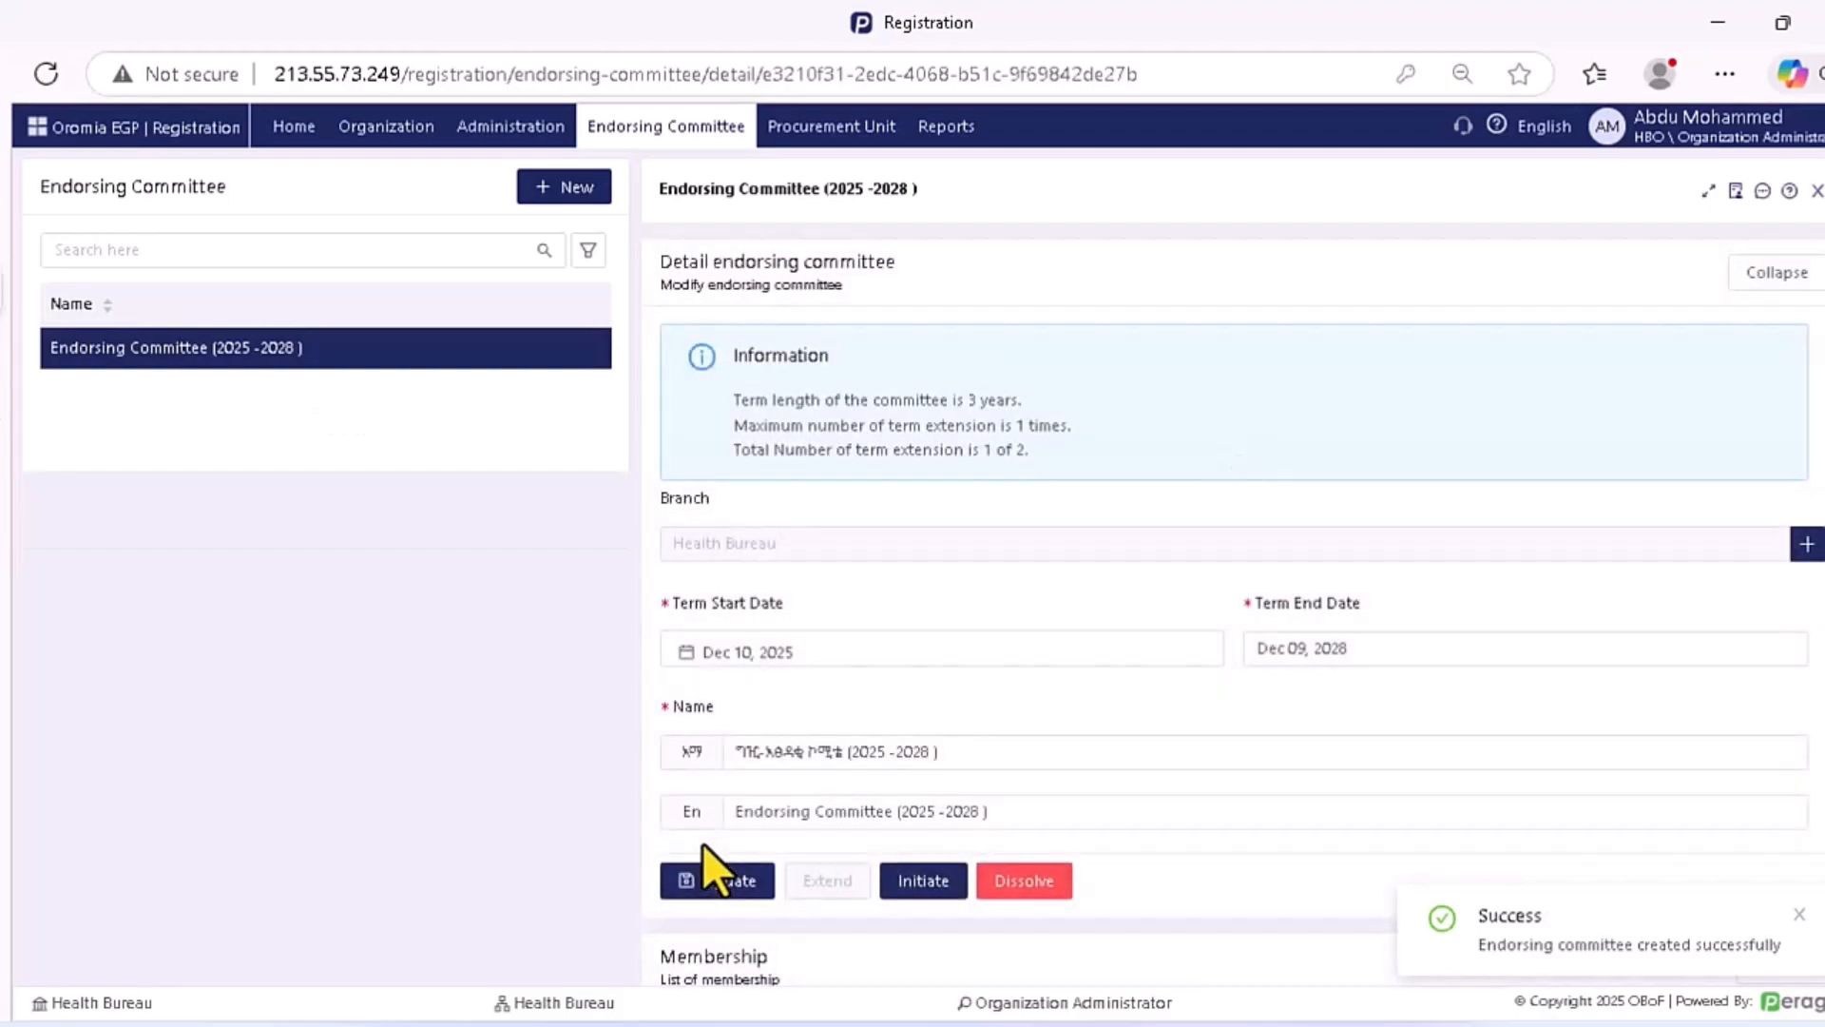
{"action": "scroll", "coordinate": [885, 656], "scroll_direction": "down", "scroll_amount": 1}
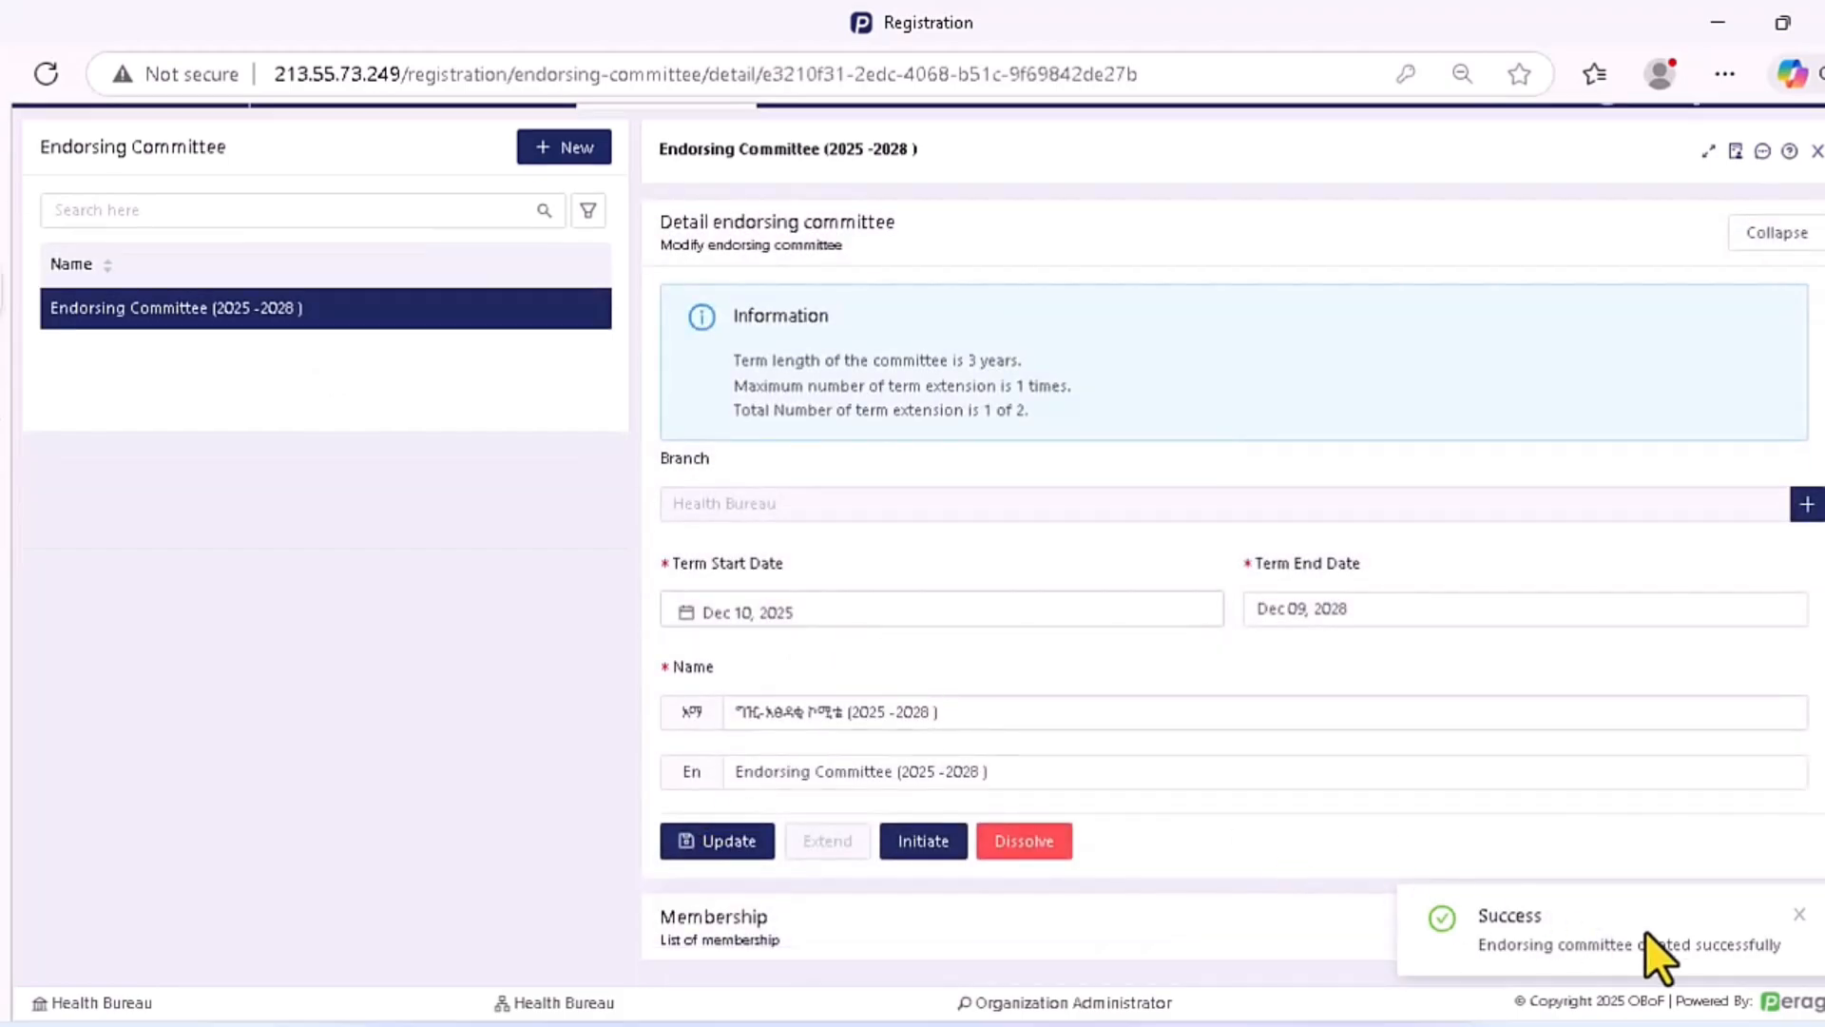
{"action": "left_click", "coordinate": [1799, 914]}
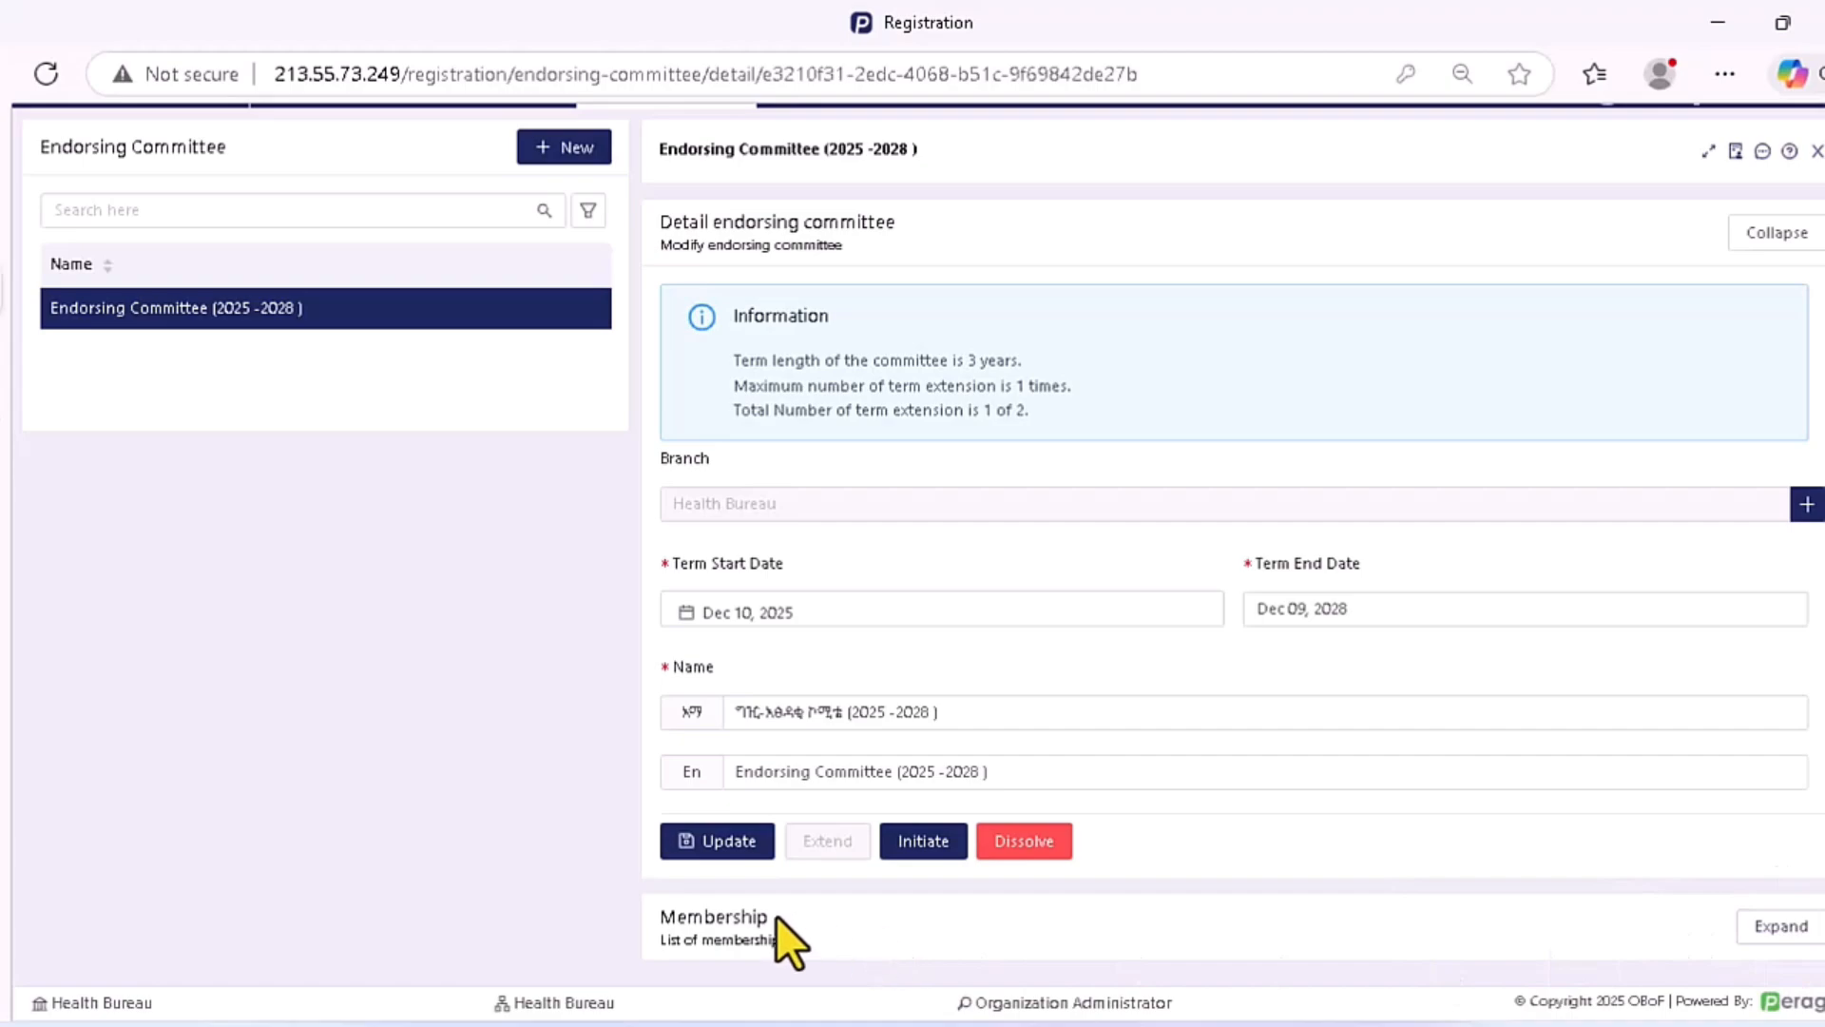
Open the committee's membership list and select all three listed personnel for member assignment.
{"action": "left_click_drag", "start_coordinate": [776, 917], "coordinate": [660, 912]}
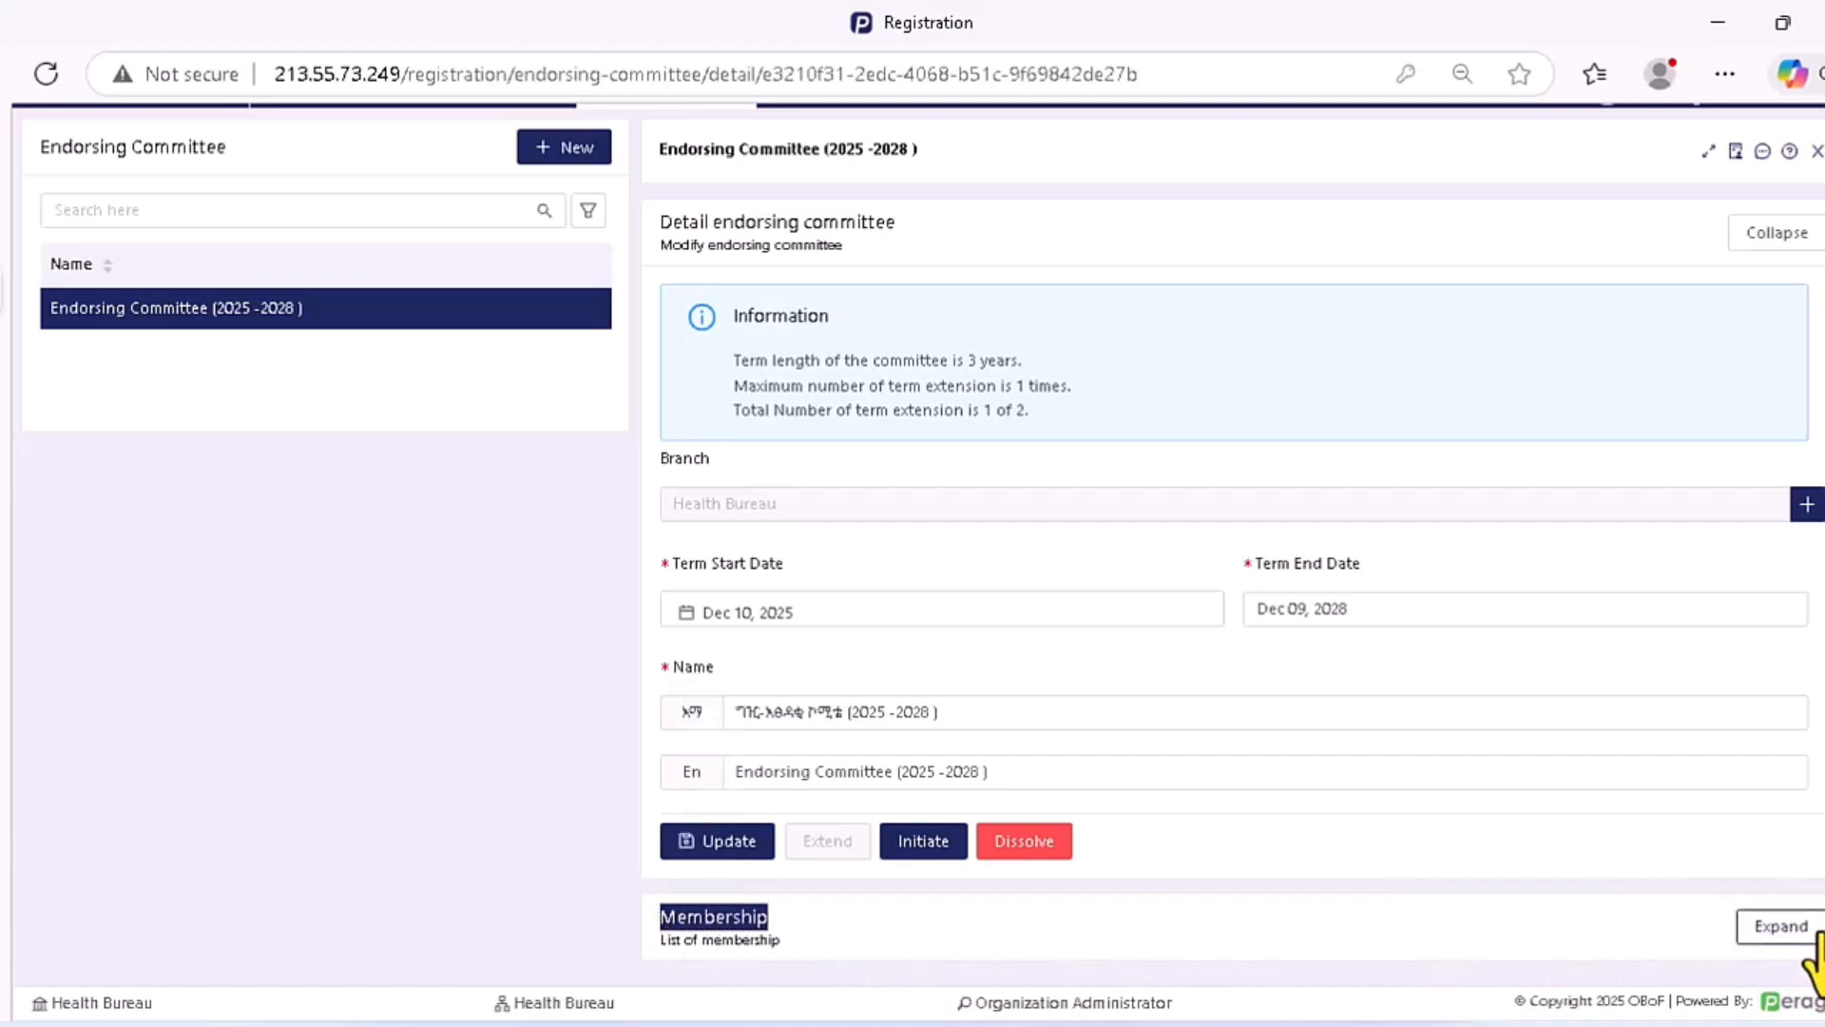
{"action": "left_click", "coordinate": [1778, 927]}
{"action": "scroll", "coordinate": [1688, 830], "scroll_direction": "down", "scroll_amount": 4}
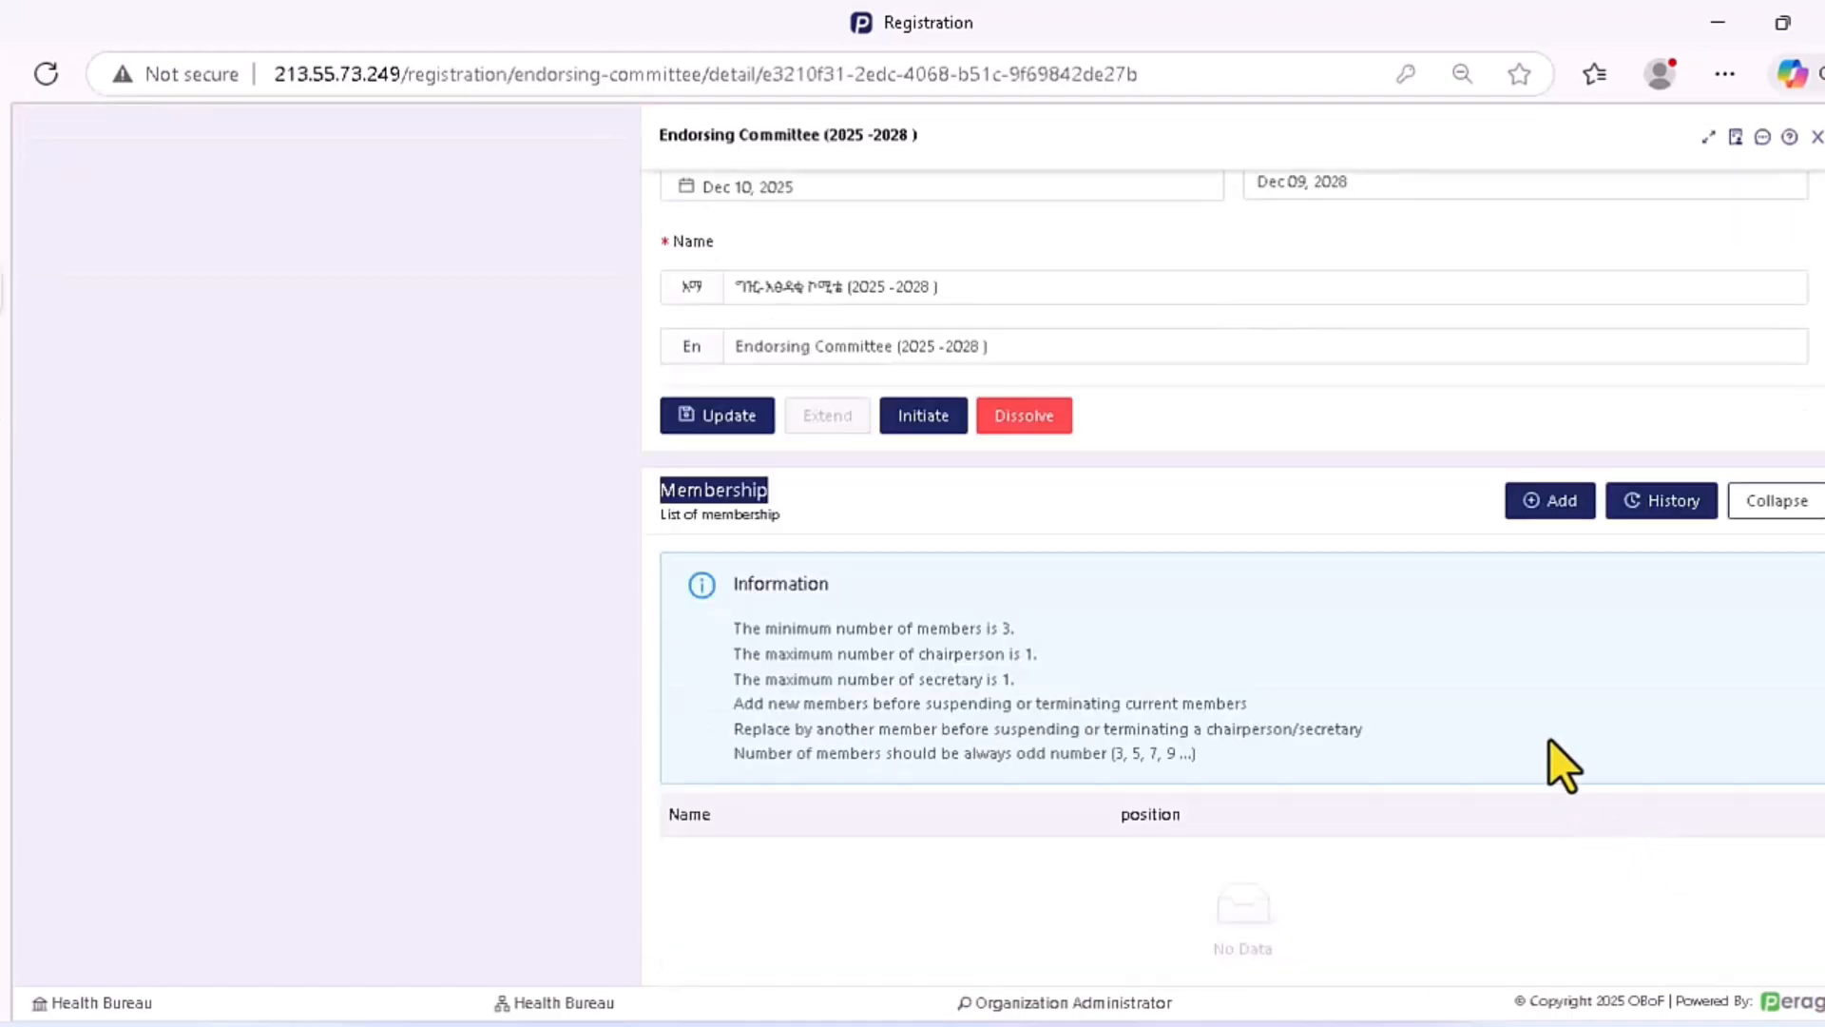
{"action": "left_click", "coordinate": [1548, 503]}
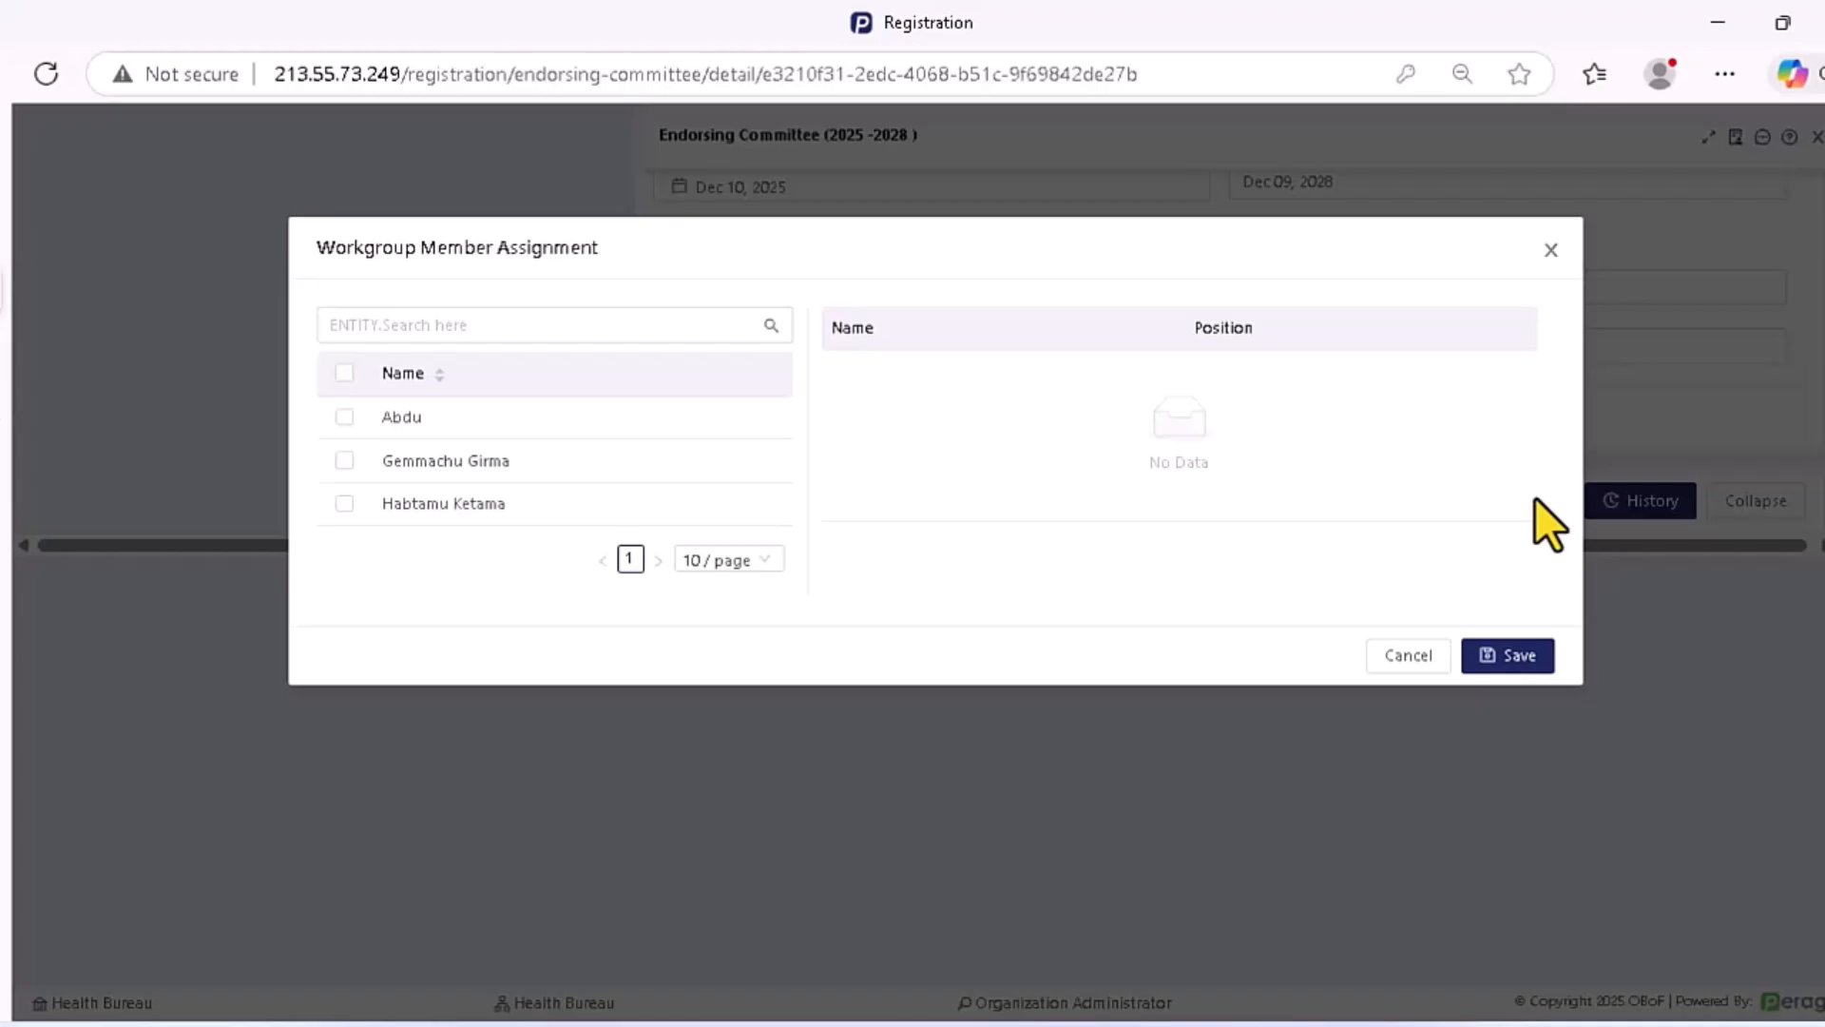
{"action": "left_click", "coordinate": [344, 417]}
{"action": "left_click", "coordinate": [344, 460]}
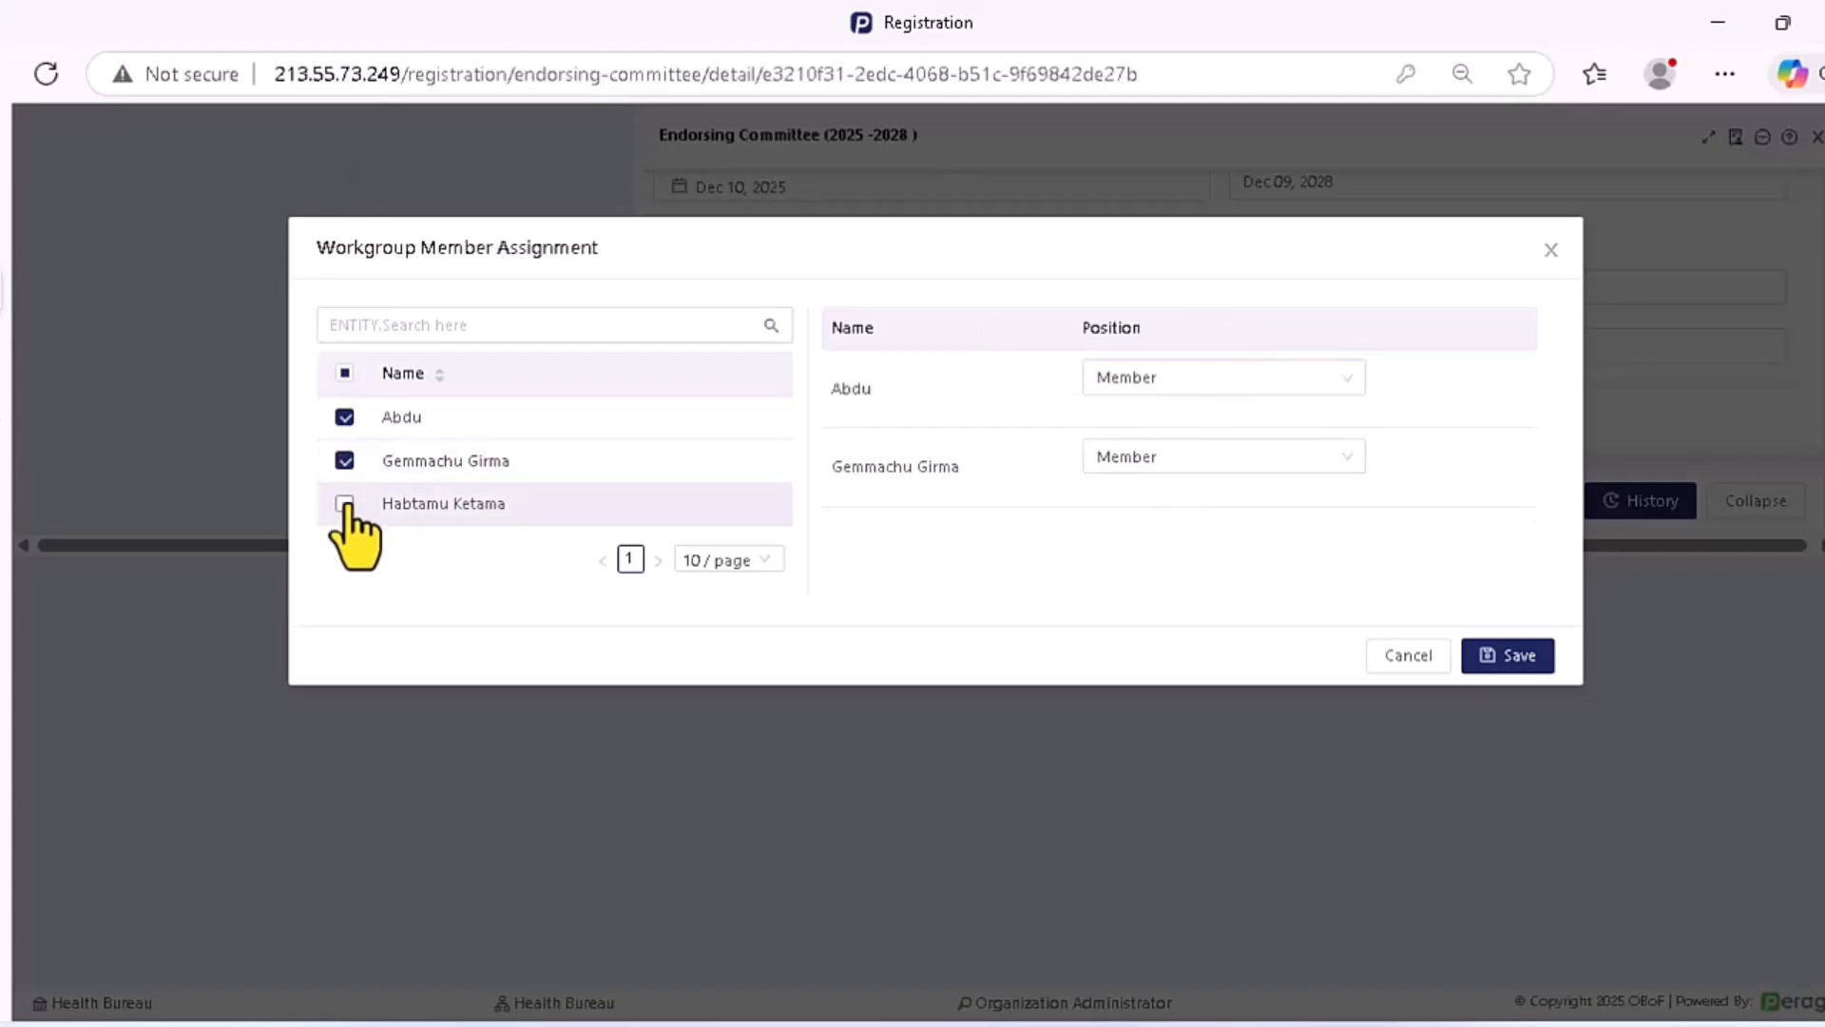
{"action": "left_click", "coordinate": [344, 503]}
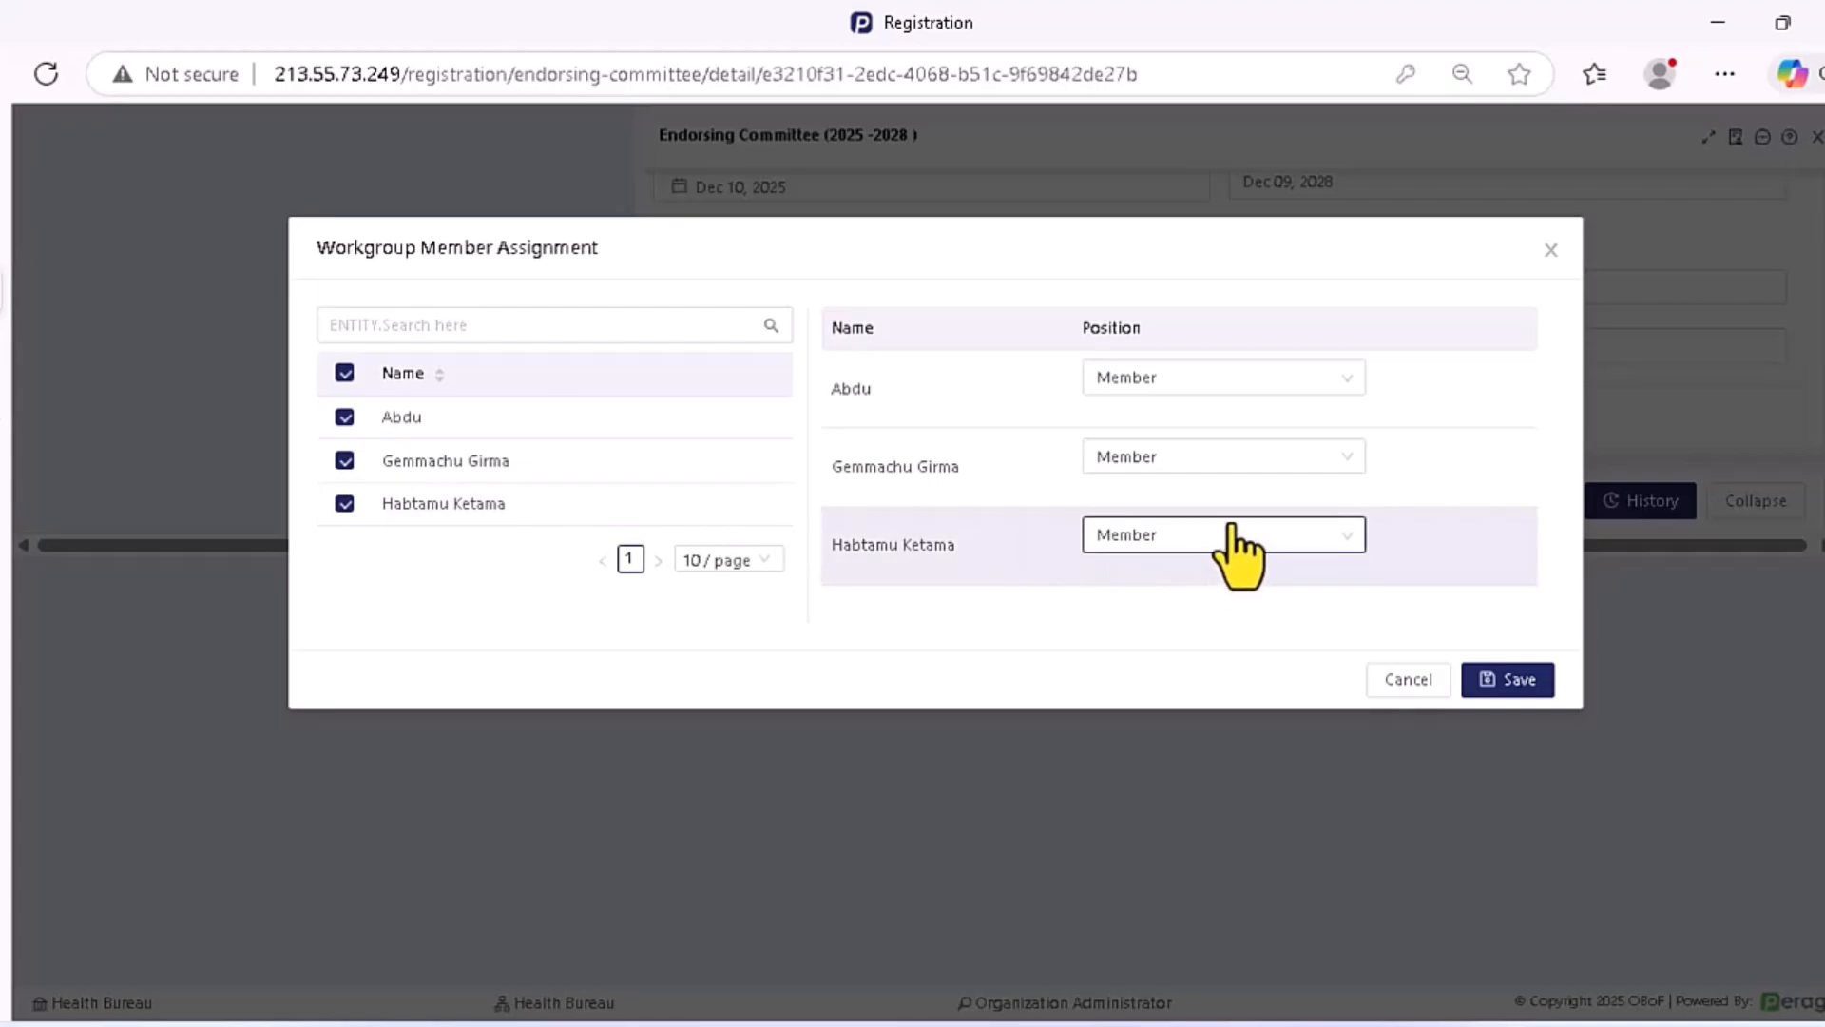
Assign the first selected person as Chairperson and the second as Secretary, then save the committee members.
{"action": "left_click", "coordinate": [1280, 397]}
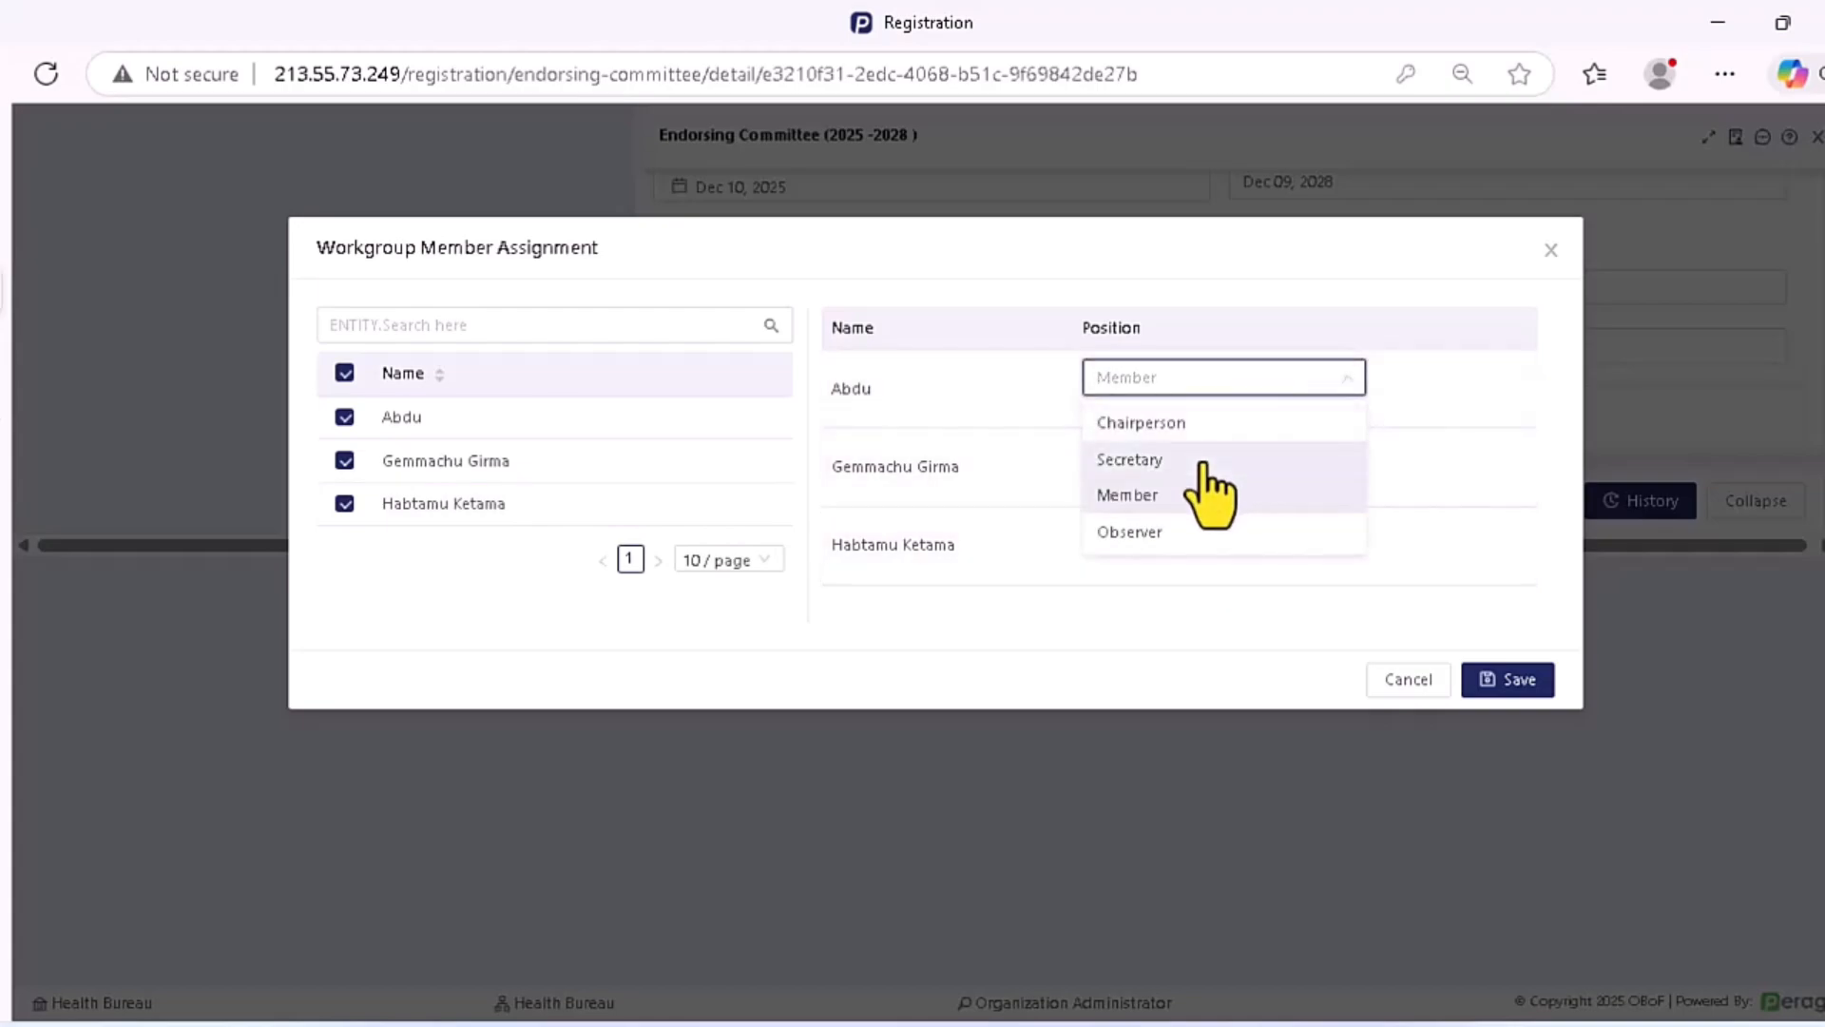
{"action": "left_click", "coordinate": [1193, 425]}
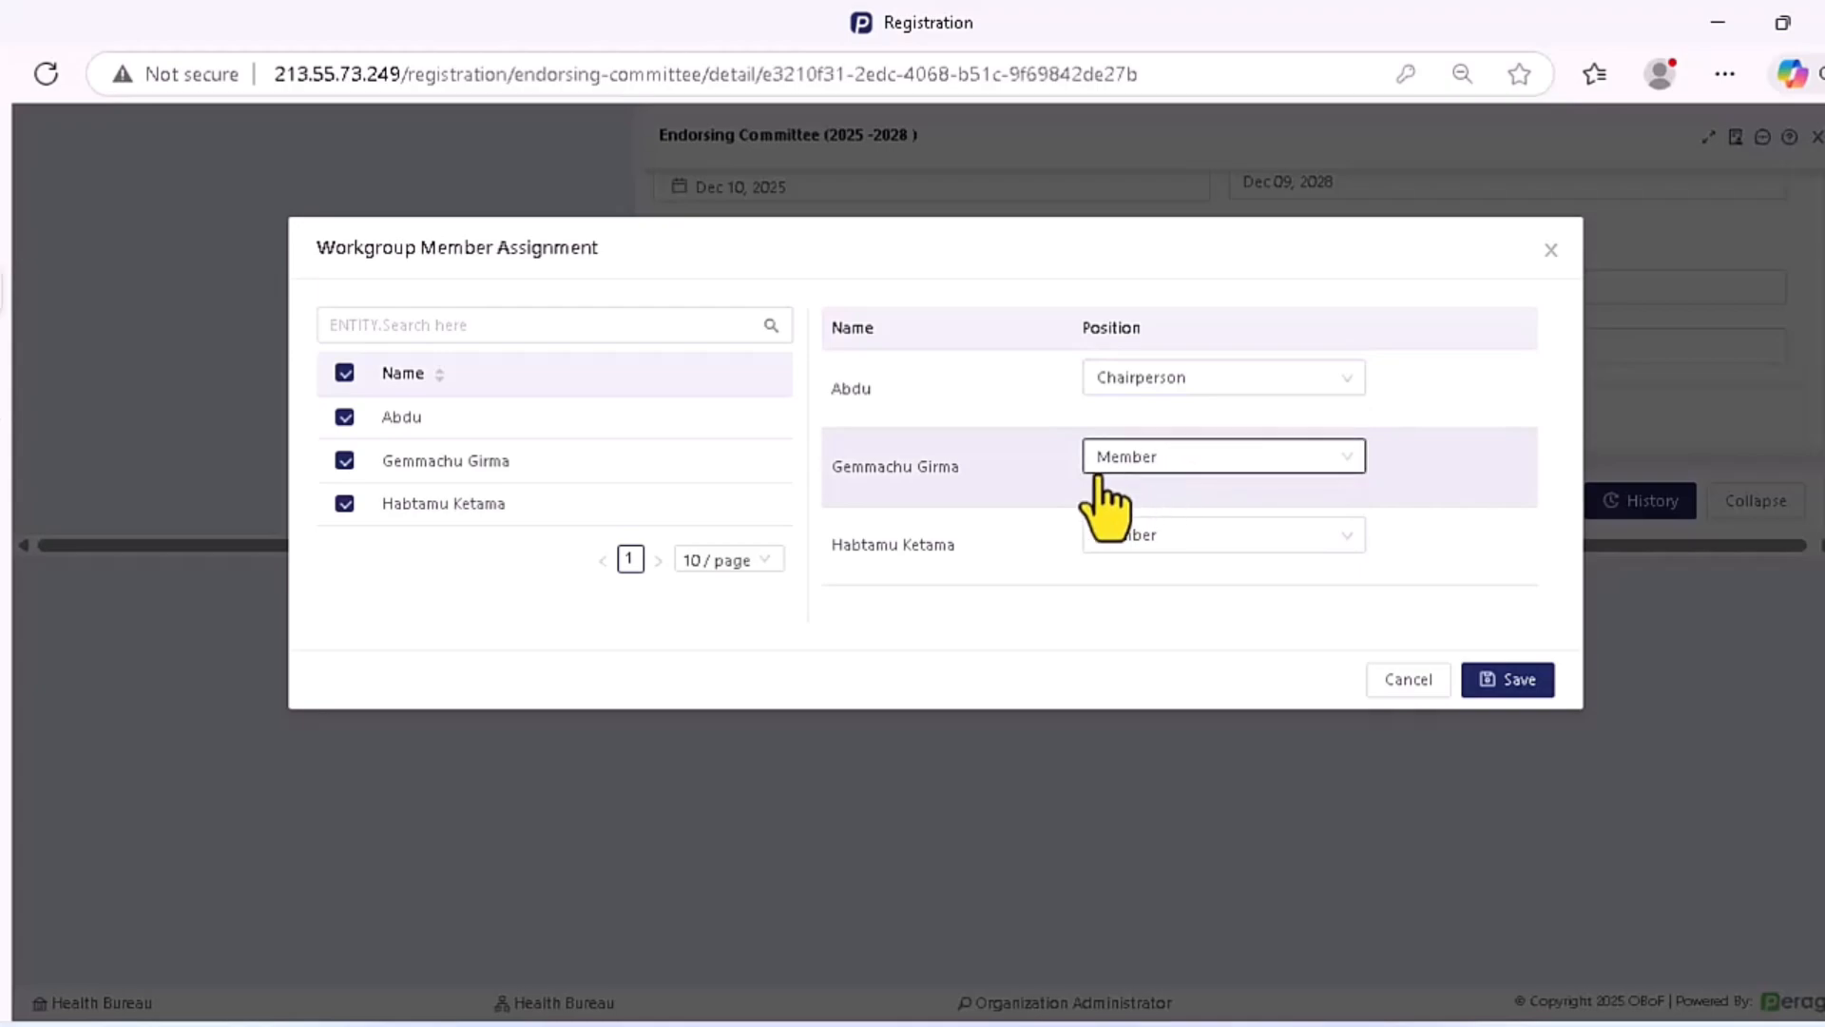
{"action": "left_click", "coordinate": [1168, 464]}
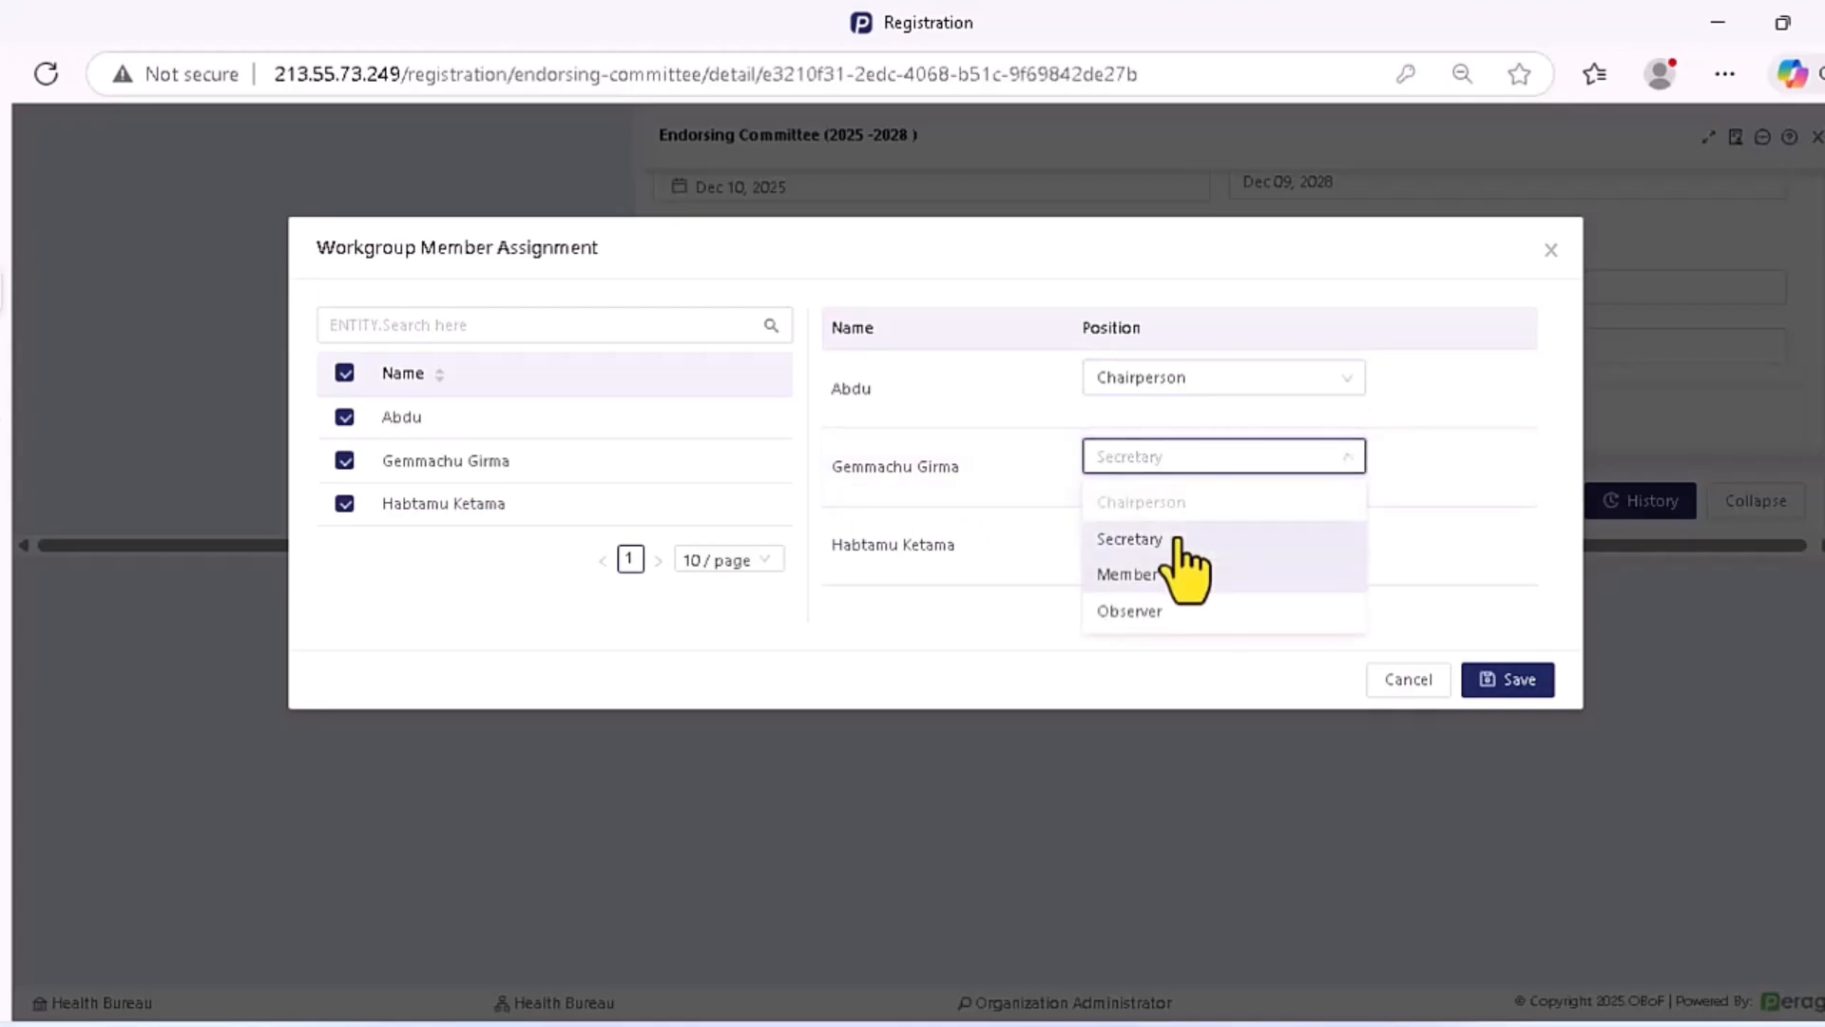
{"action": "left_click", "coordinate": [1184, 540]}
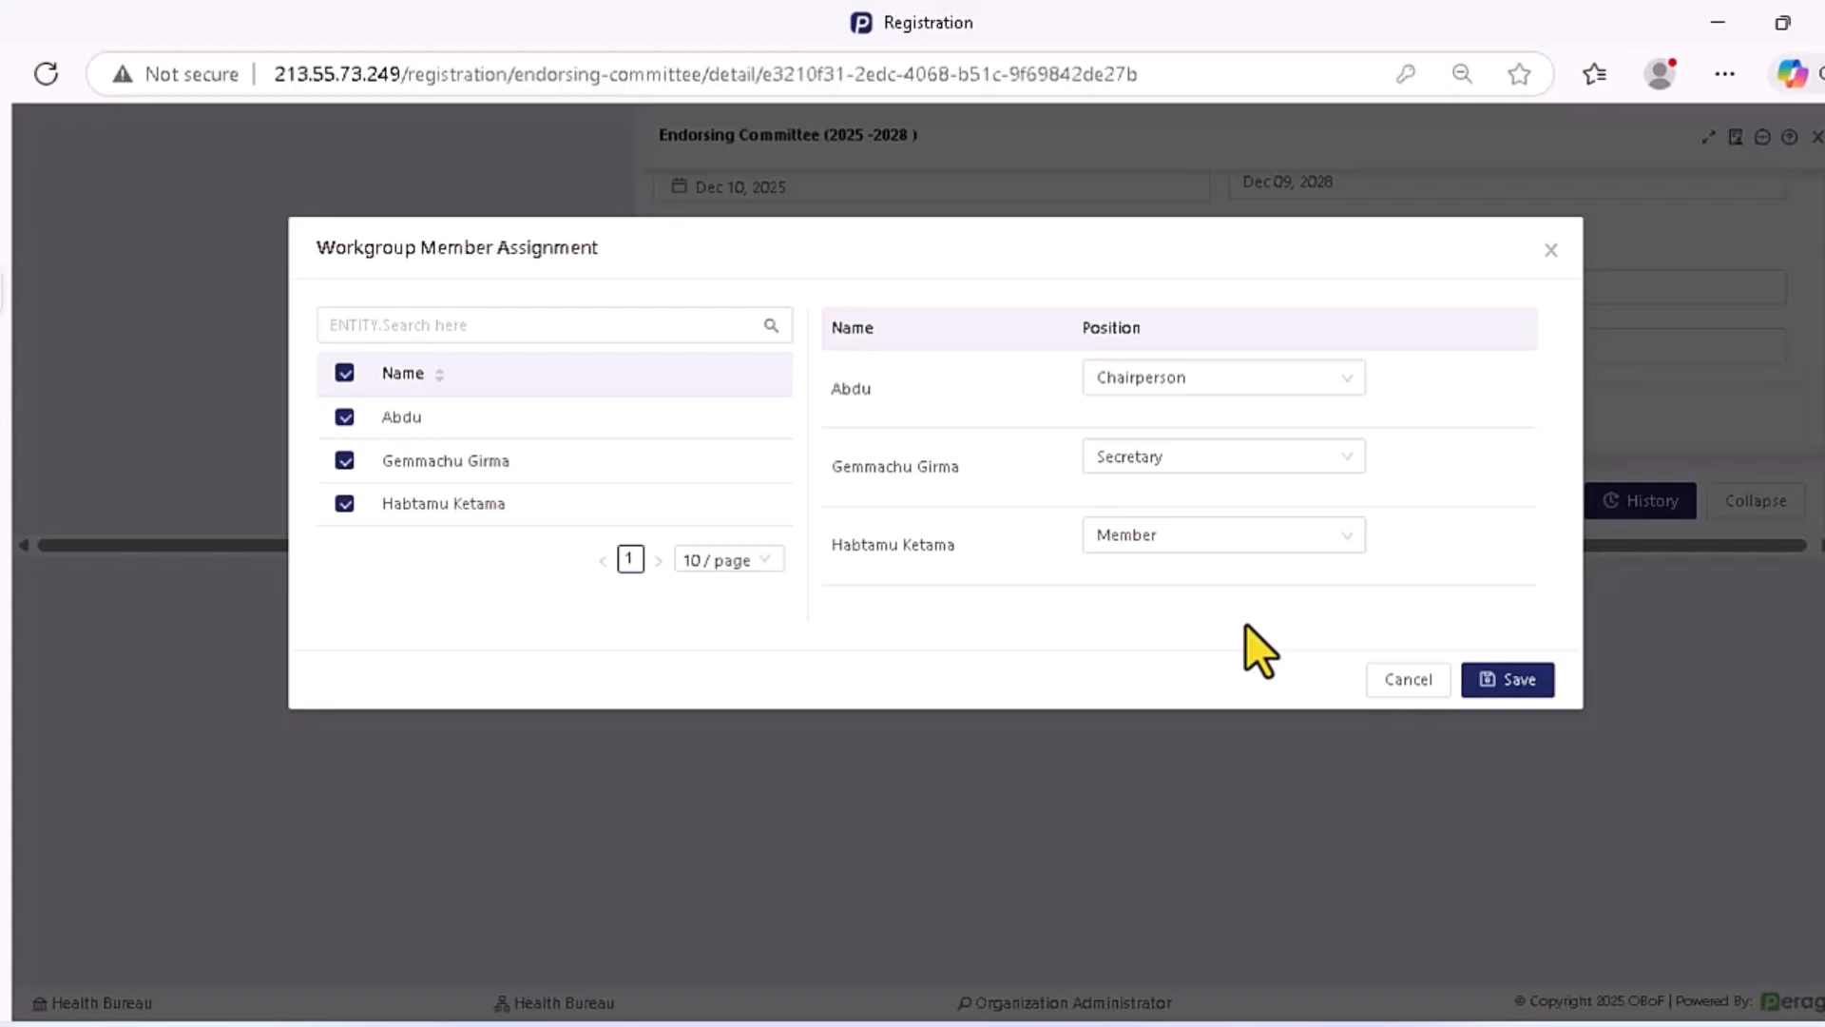
{"action": "left_click", "coordinate": [1502, 670]}
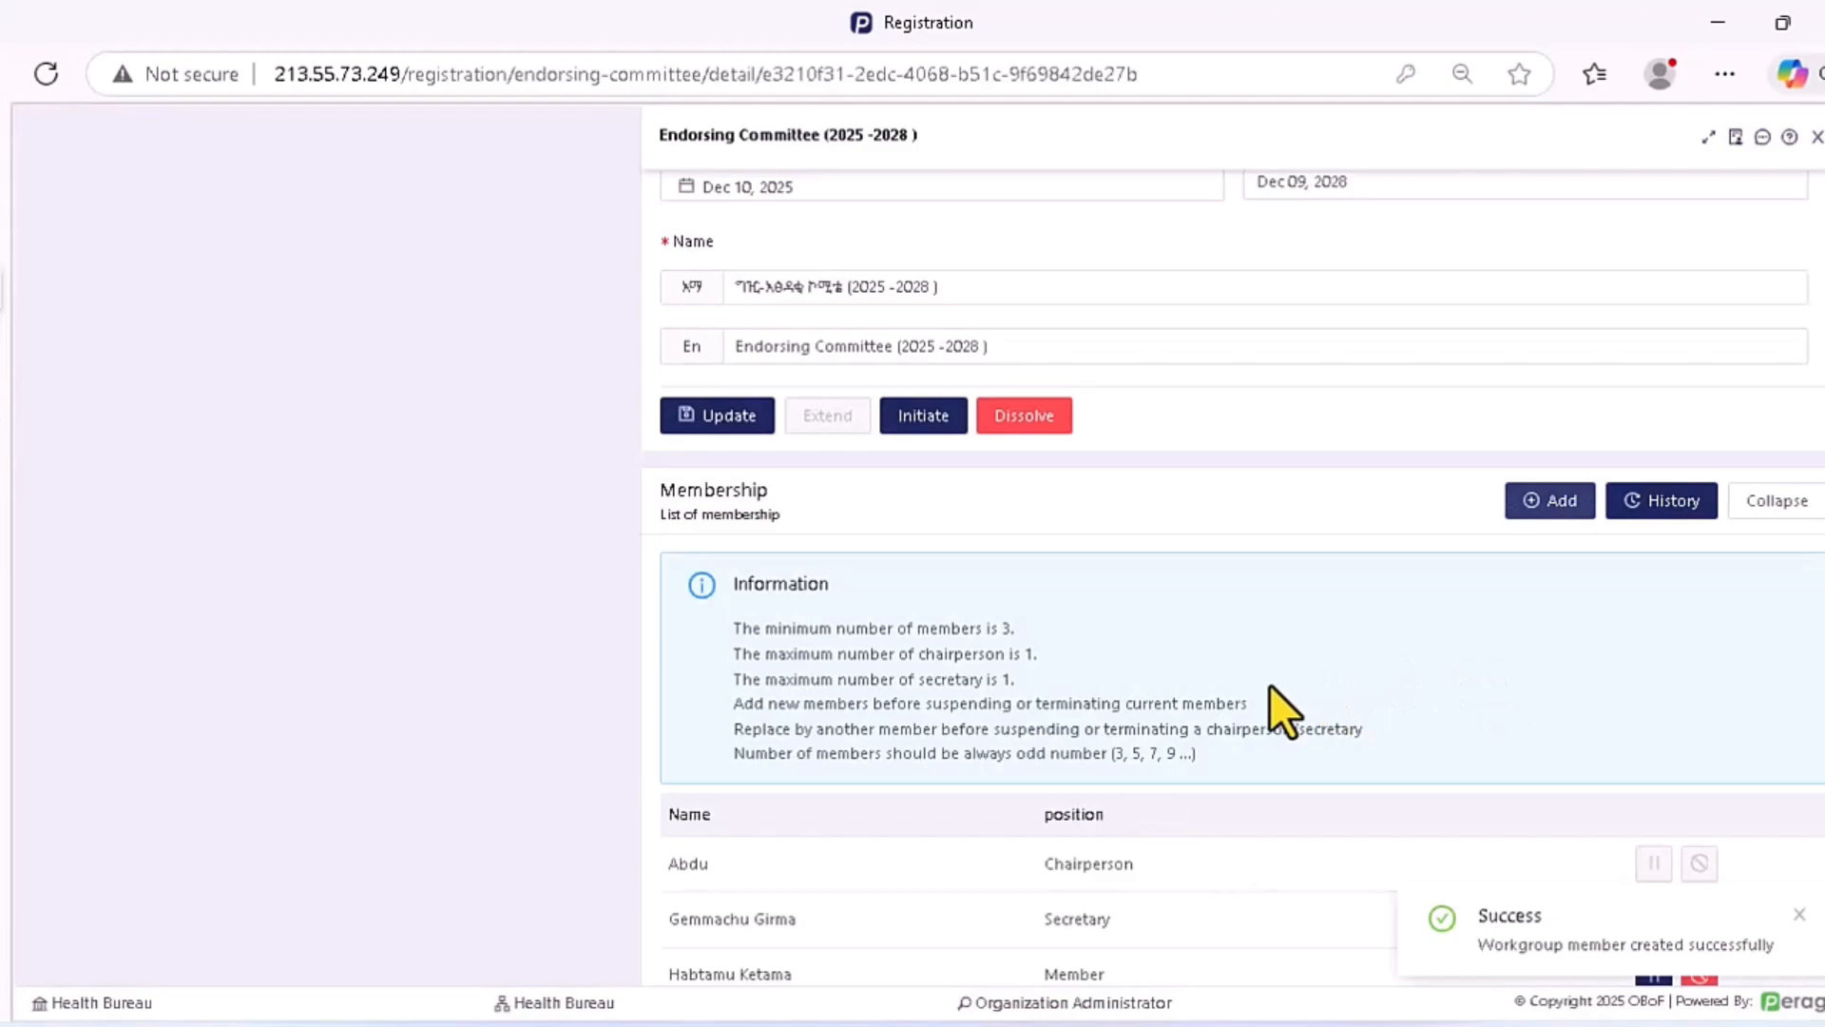
Initiate the Endorsing Committee (2025 -2028 ).
{"action": "scroll", "coordinate": [1268, 687], "scroll_direction": "down", "scroll_amount": 1}
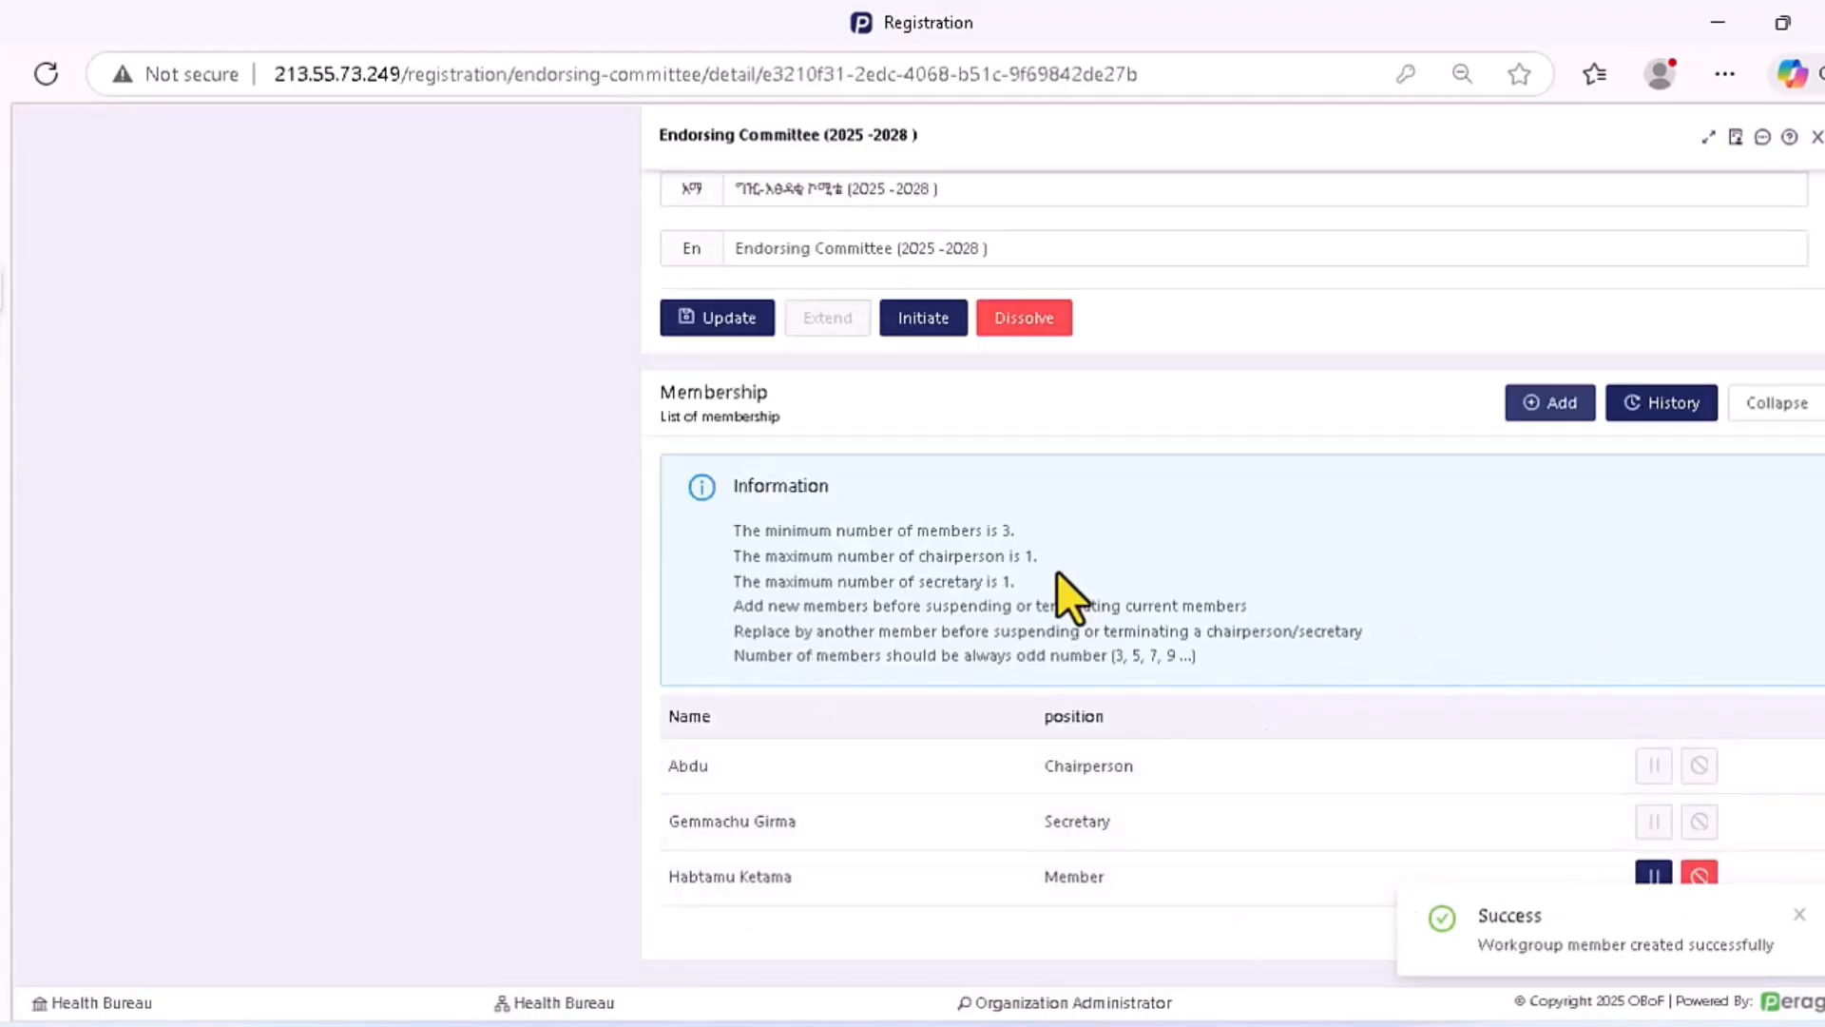
{"action": "scroll", "coordinate": [1066, 579], "scroll_direction": "up", "scroll_amount": 3}
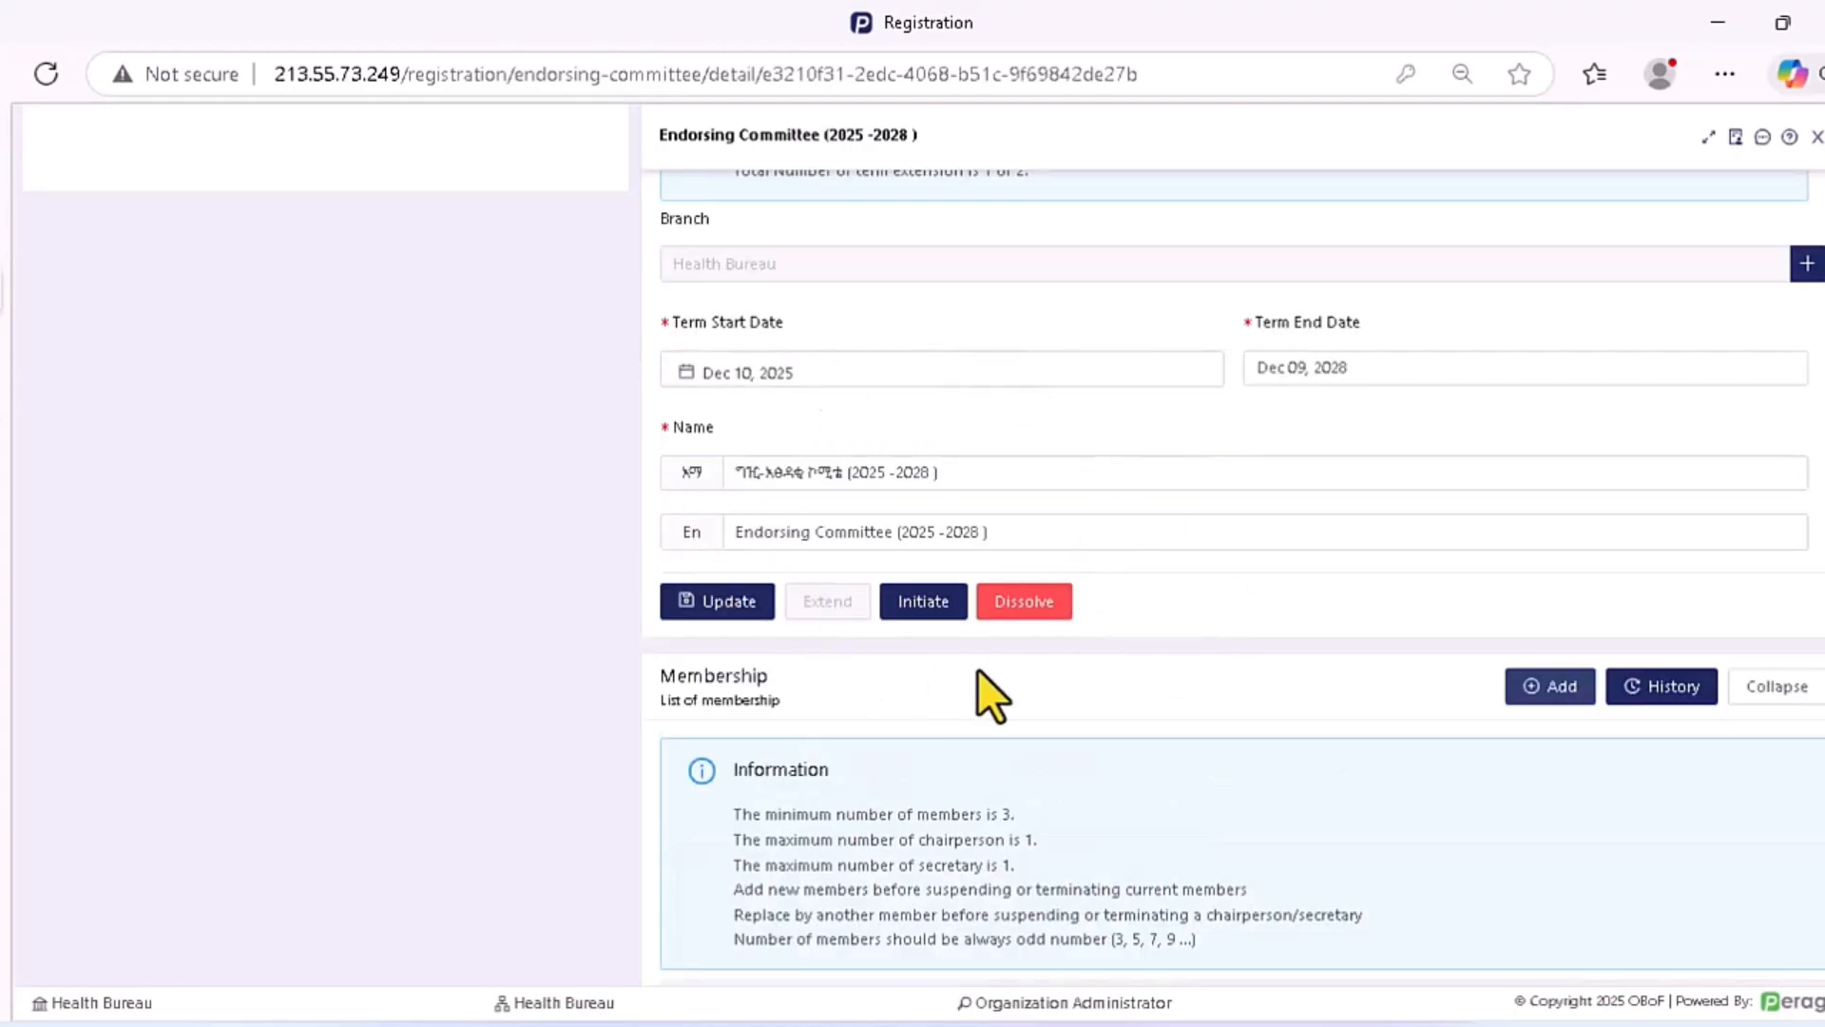
{"action": "left_click", "coordinate": [921, 613]}
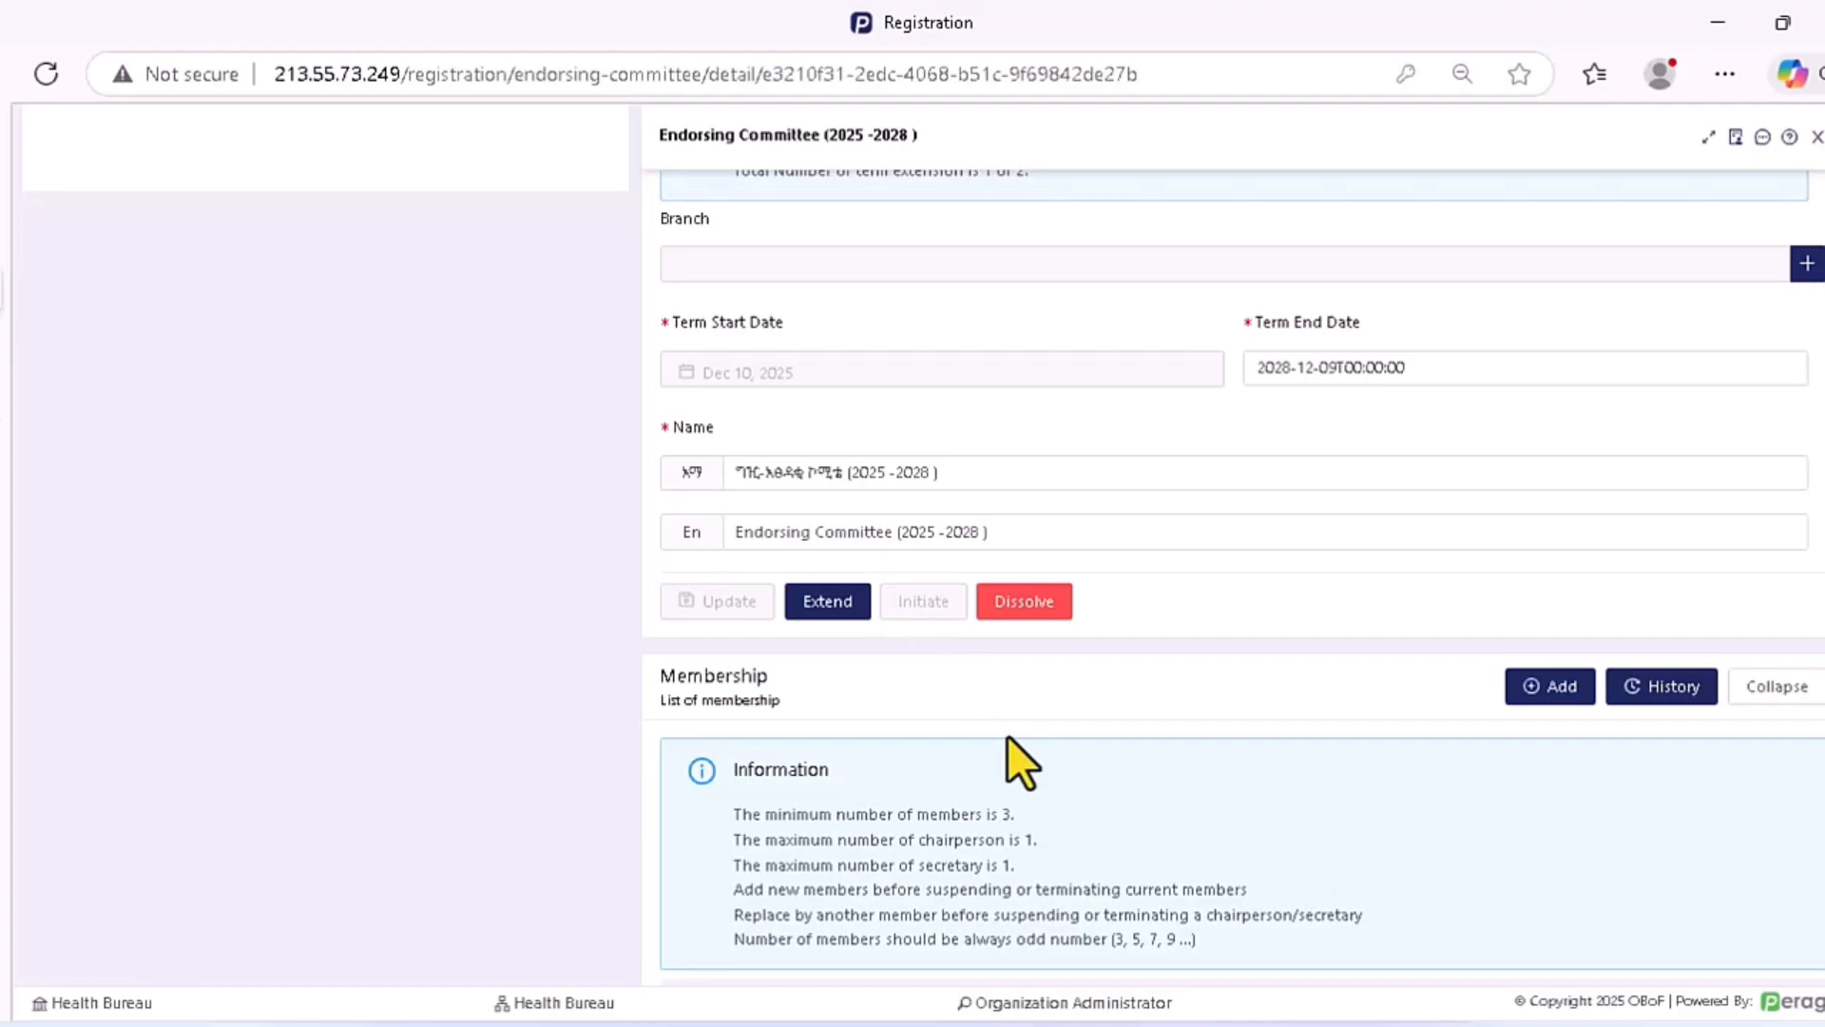
Start a new procurement unit and enter "Procurement of Health Bureau" as its Amharic name.
{"action": "scroll", "coordinate": [996, 718], "scroll_direction": "up", "scroll_amount": 3}
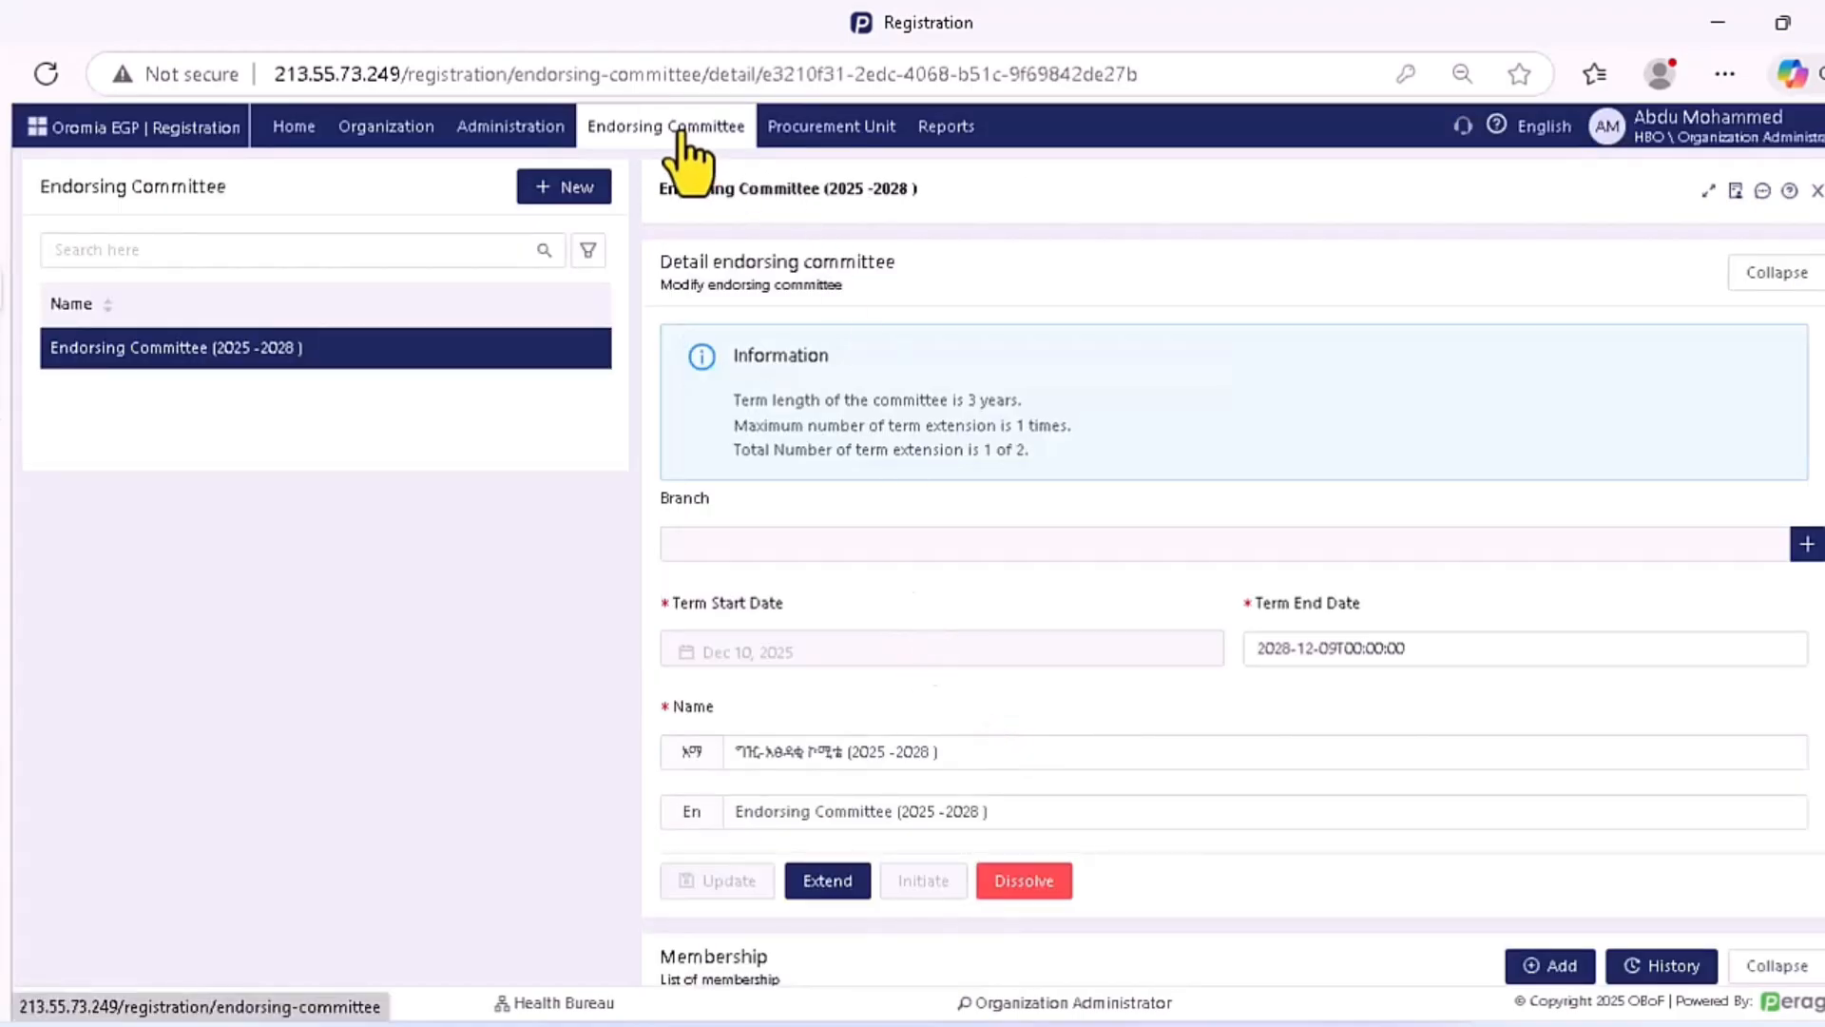
{"action": "left_click", "coordinate": [837, 138]}
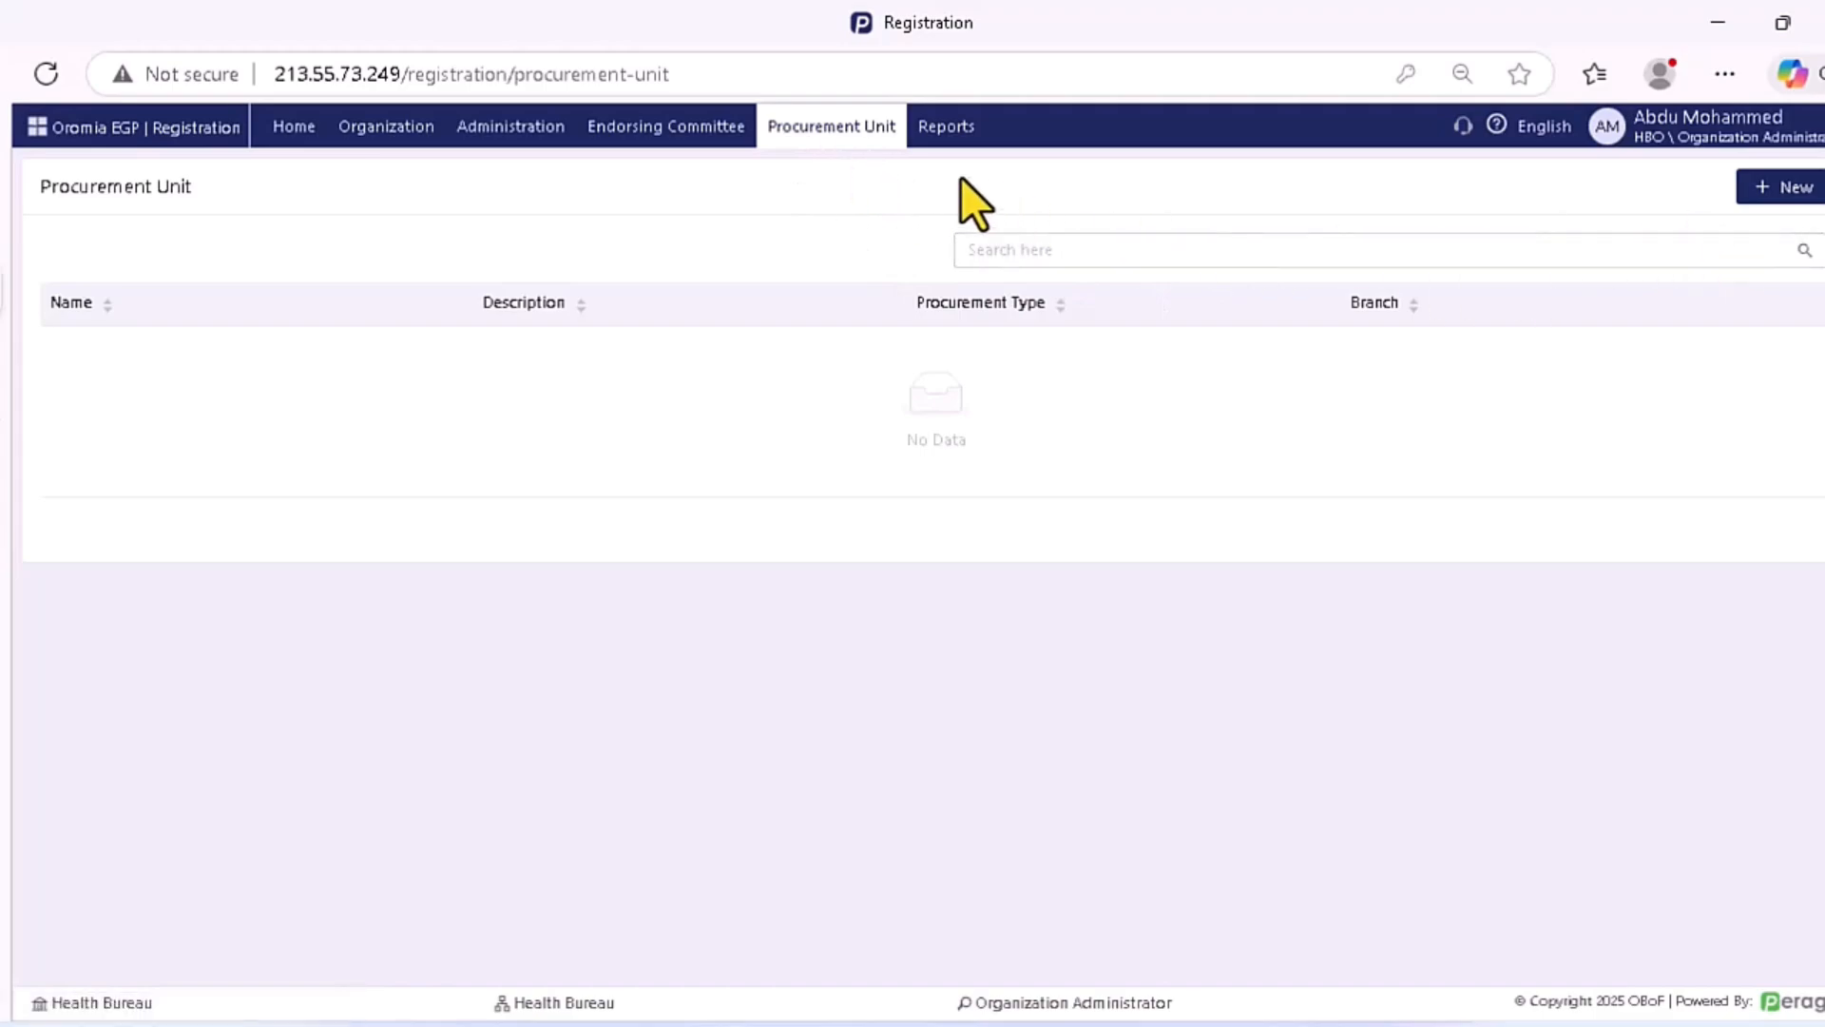
{"action": "left_click", "coordinate": [1778, 189]}
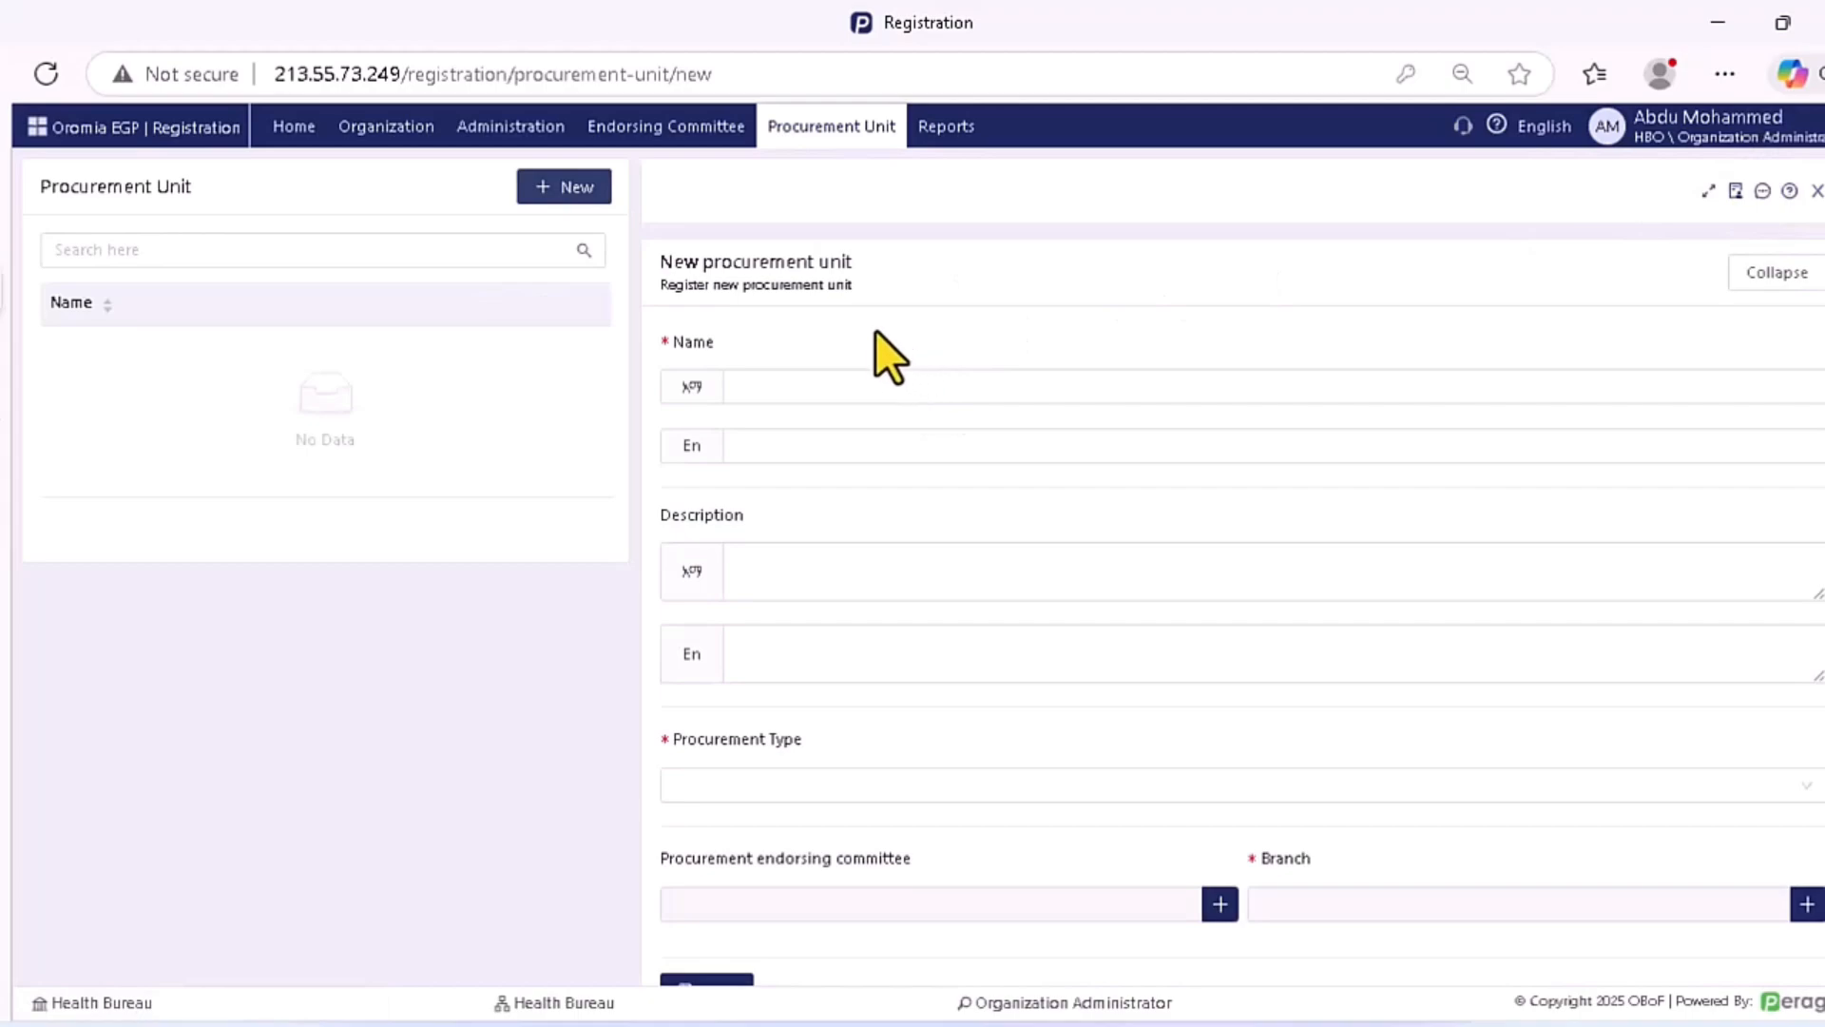
{"action": "left_click", "coordinate": [794, 380]}
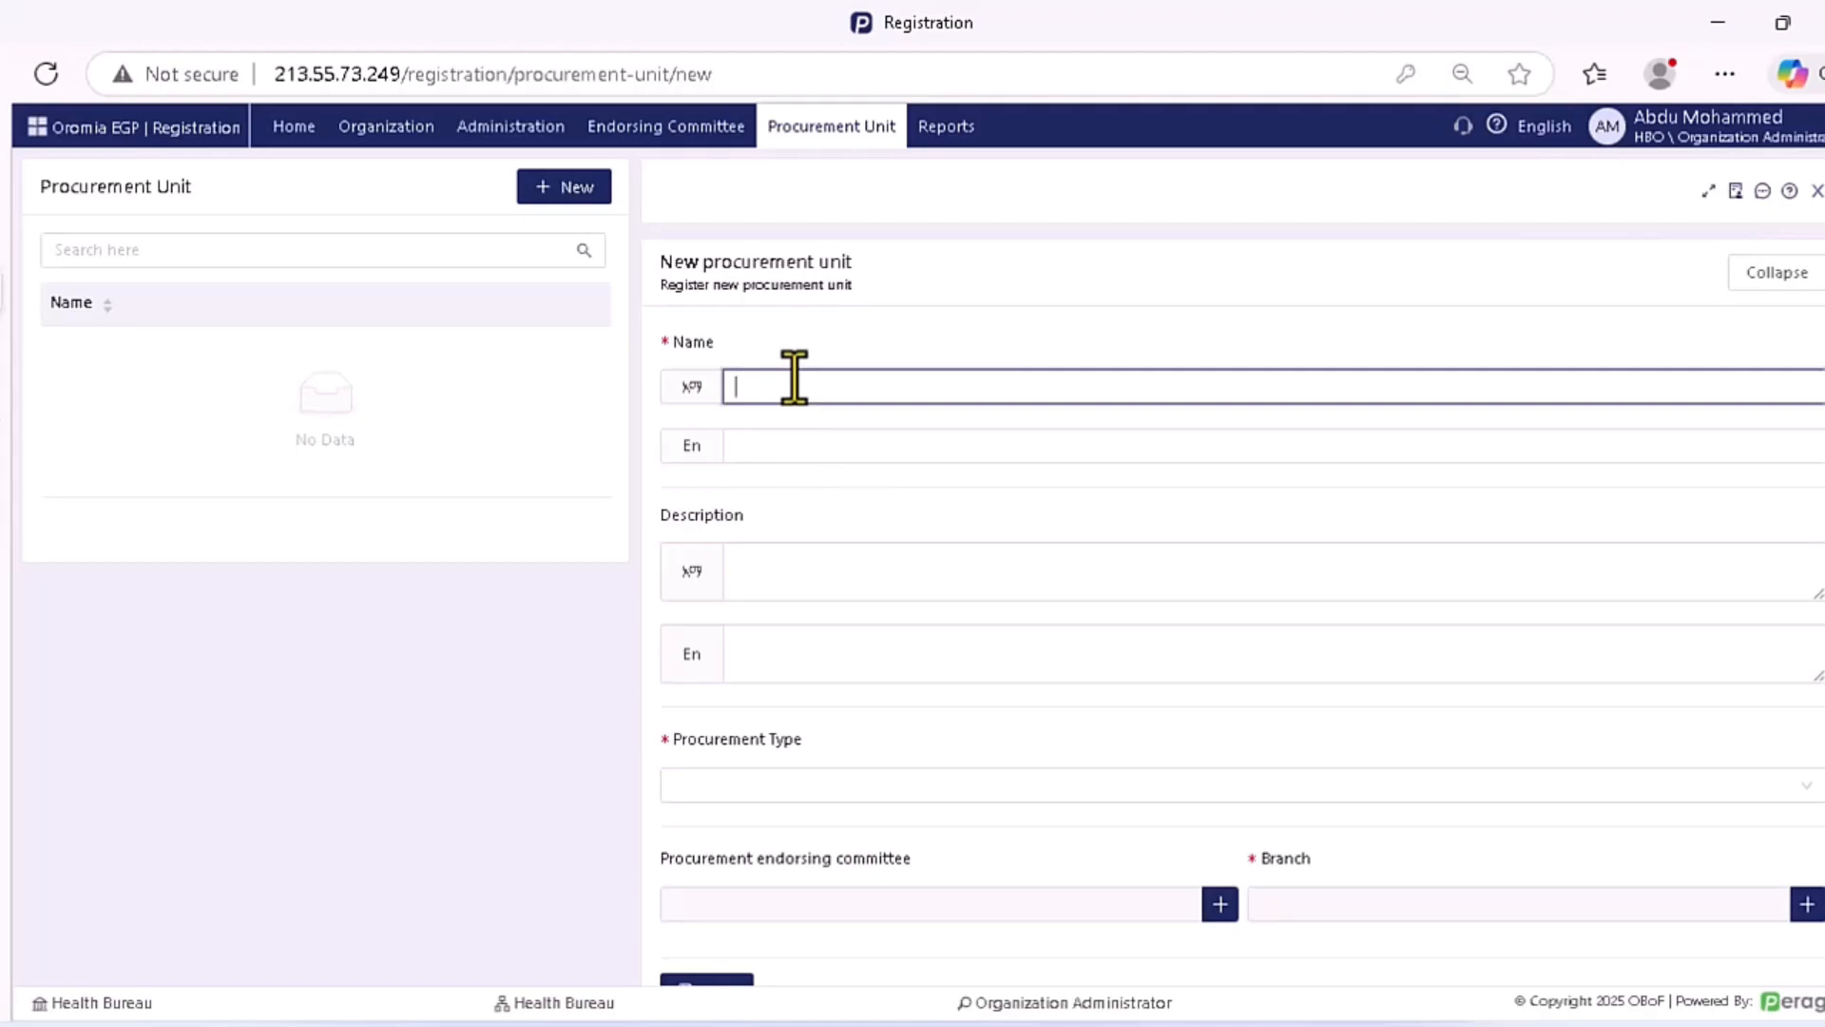
{"action": "type", "text": "Procurement of Health Bure"}
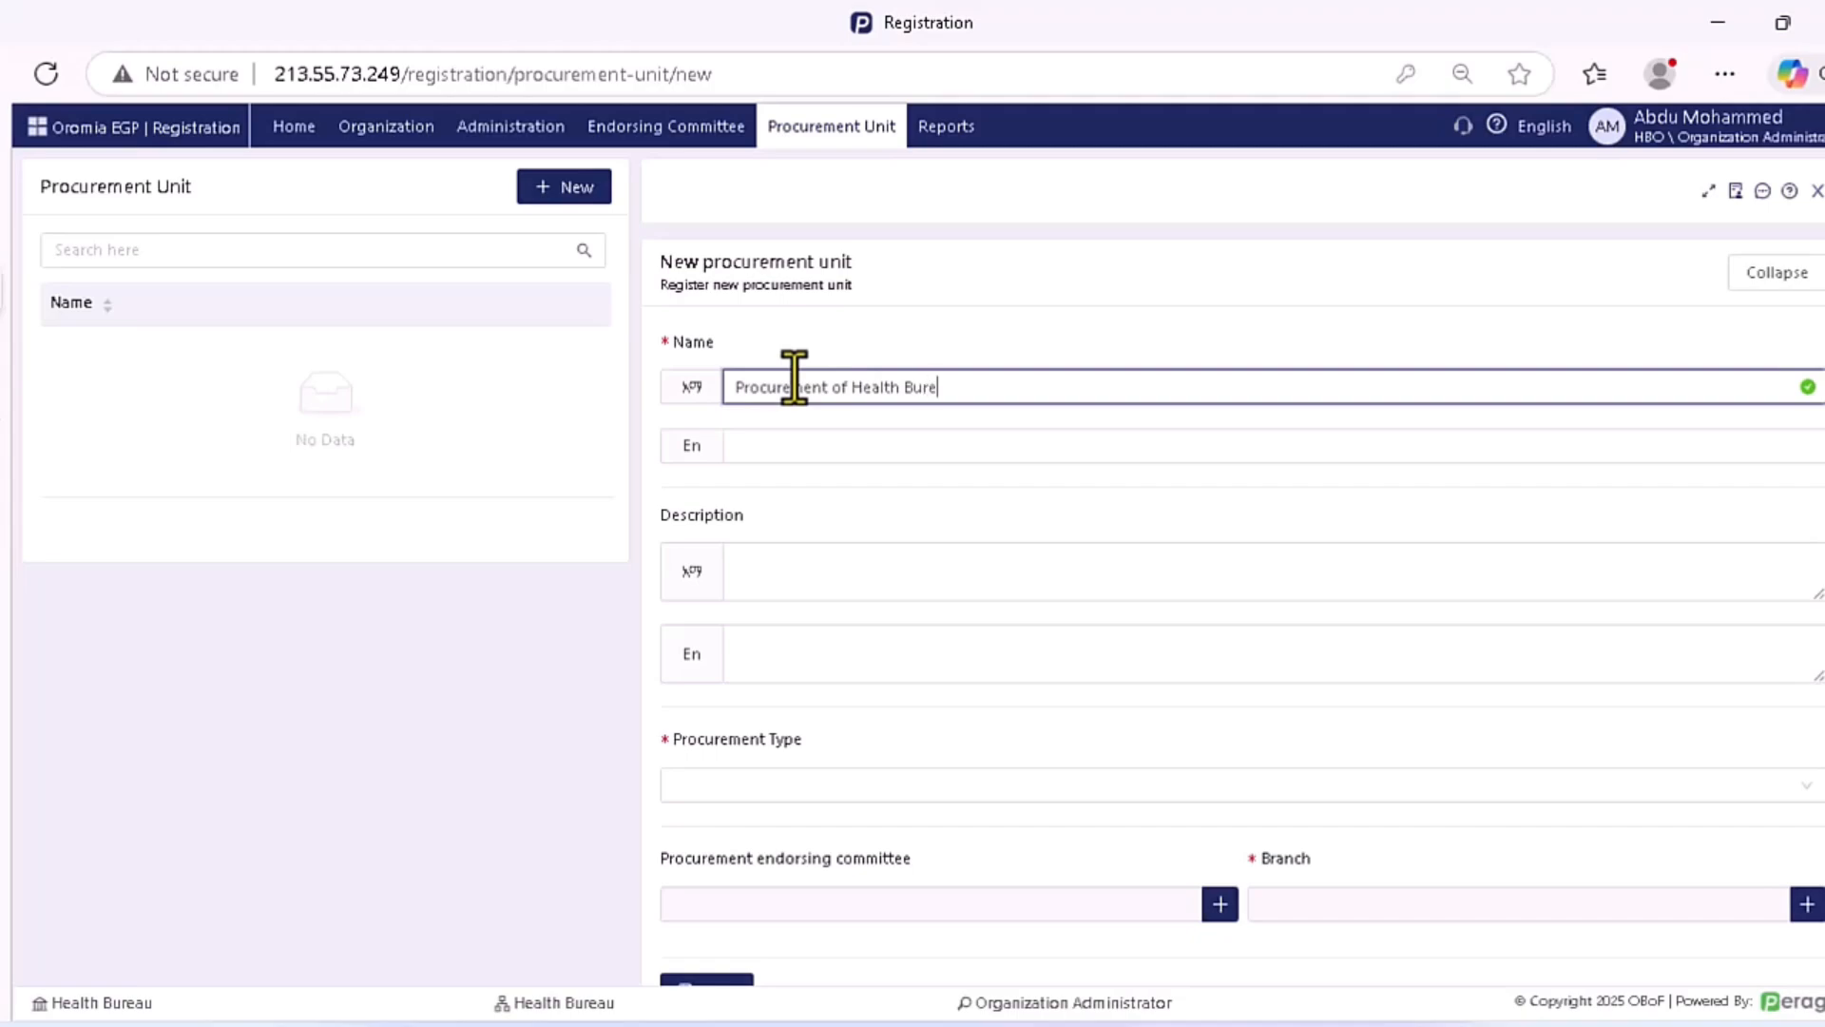
{"action": "type", "text": "au"}
Copy the Amharic name "Procurement of Health Bureau" into the English name of the new procurement unit.
{"action": "left_click_drag", "start_coordinate": [998, 380], "coordinate": [738, 387]}
{"action": "right_click", "coordinate": [761, 385]}
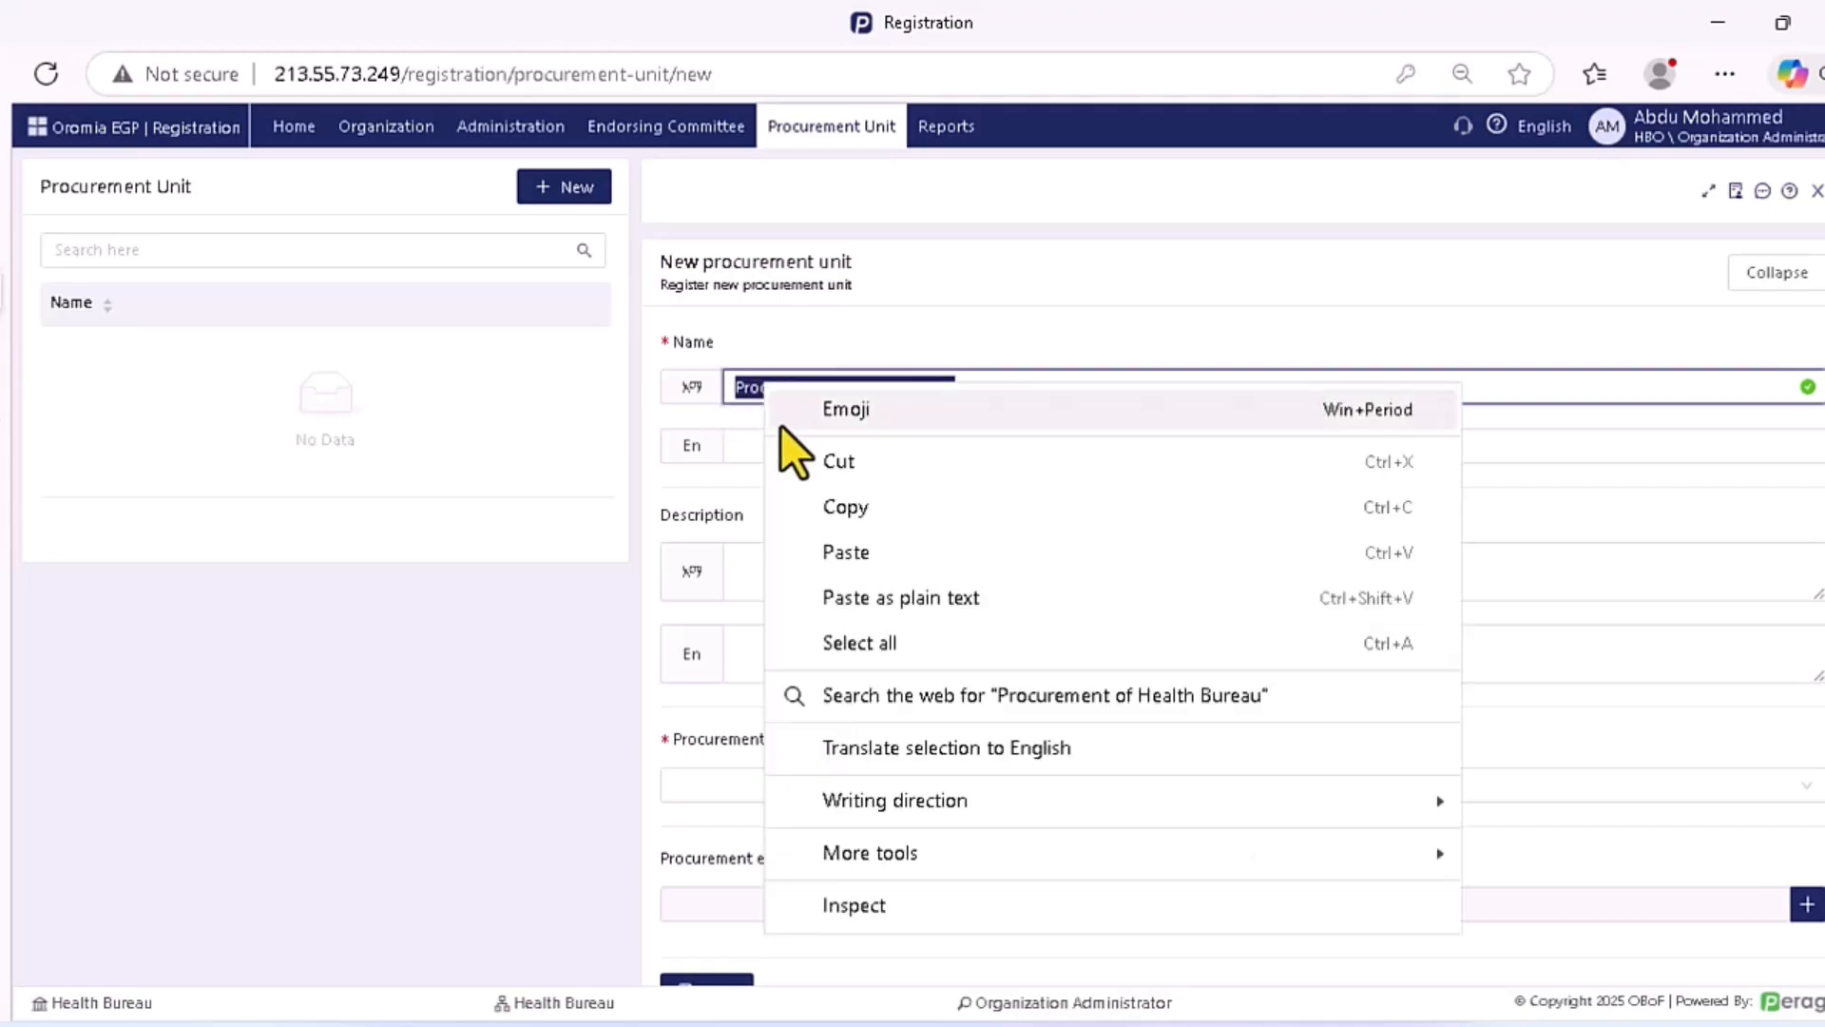
{"action": "left_click", "coordinate": [833, 506]}
{"action": "left_click", "coordinate": [761, 447]}
{"action": "right_click", "coordinate": [760, 447]}
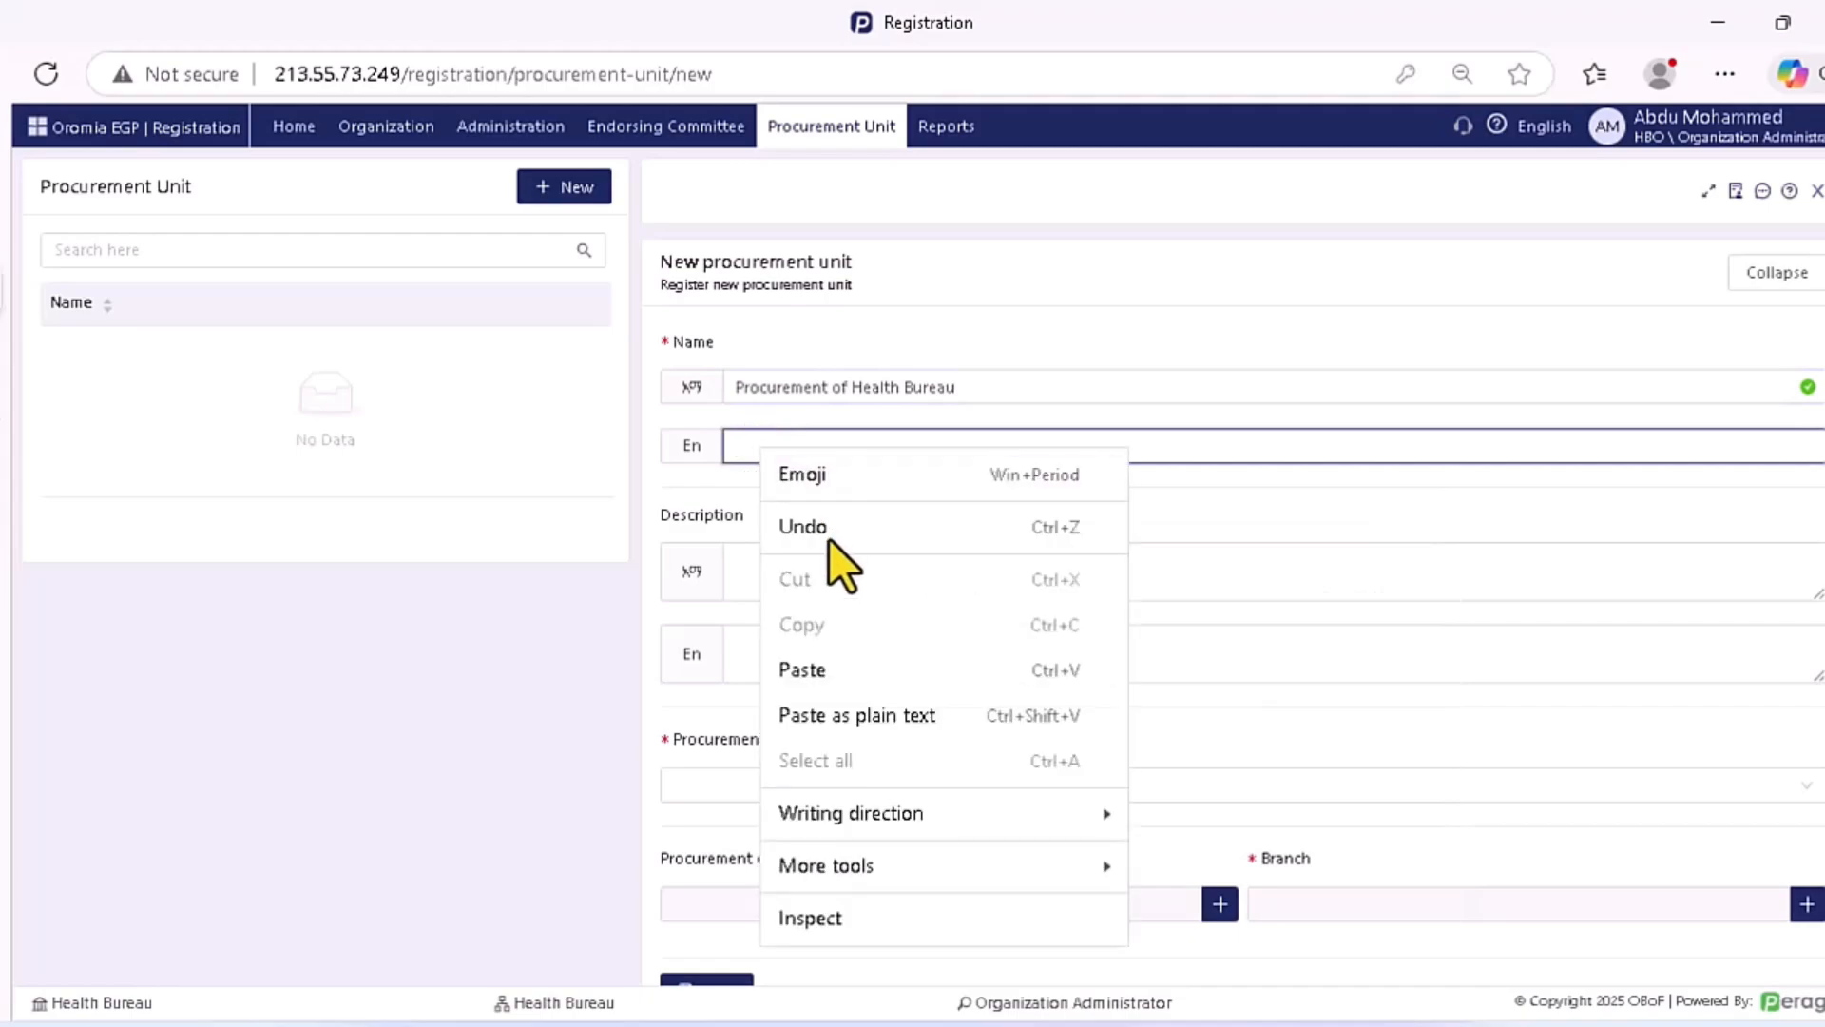
{"action": "left_click", "coordinate": [808, 669]}
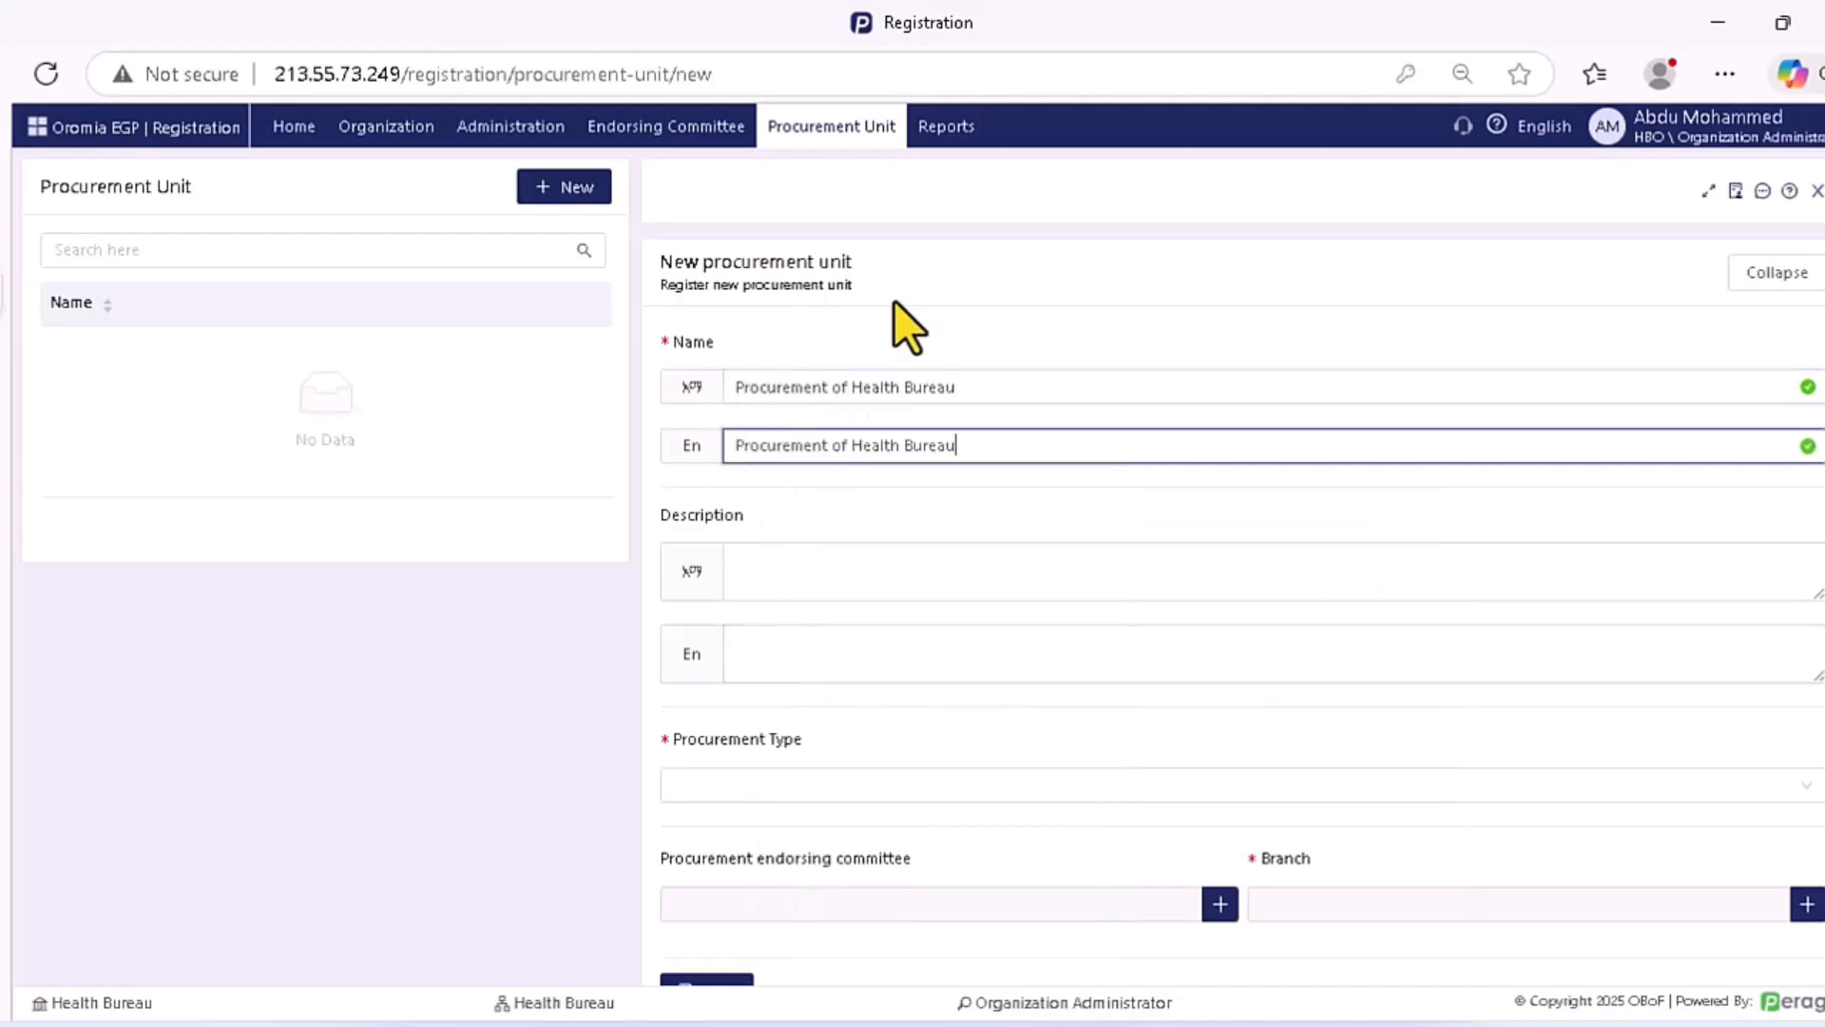
Fill both the Amharic and English descriptions with the copied text "Procurement of Health Bureau".
{"action": "scroll", "coordinate": [913, 285], "scroll_direction": "down", "scroll_amount": 1}
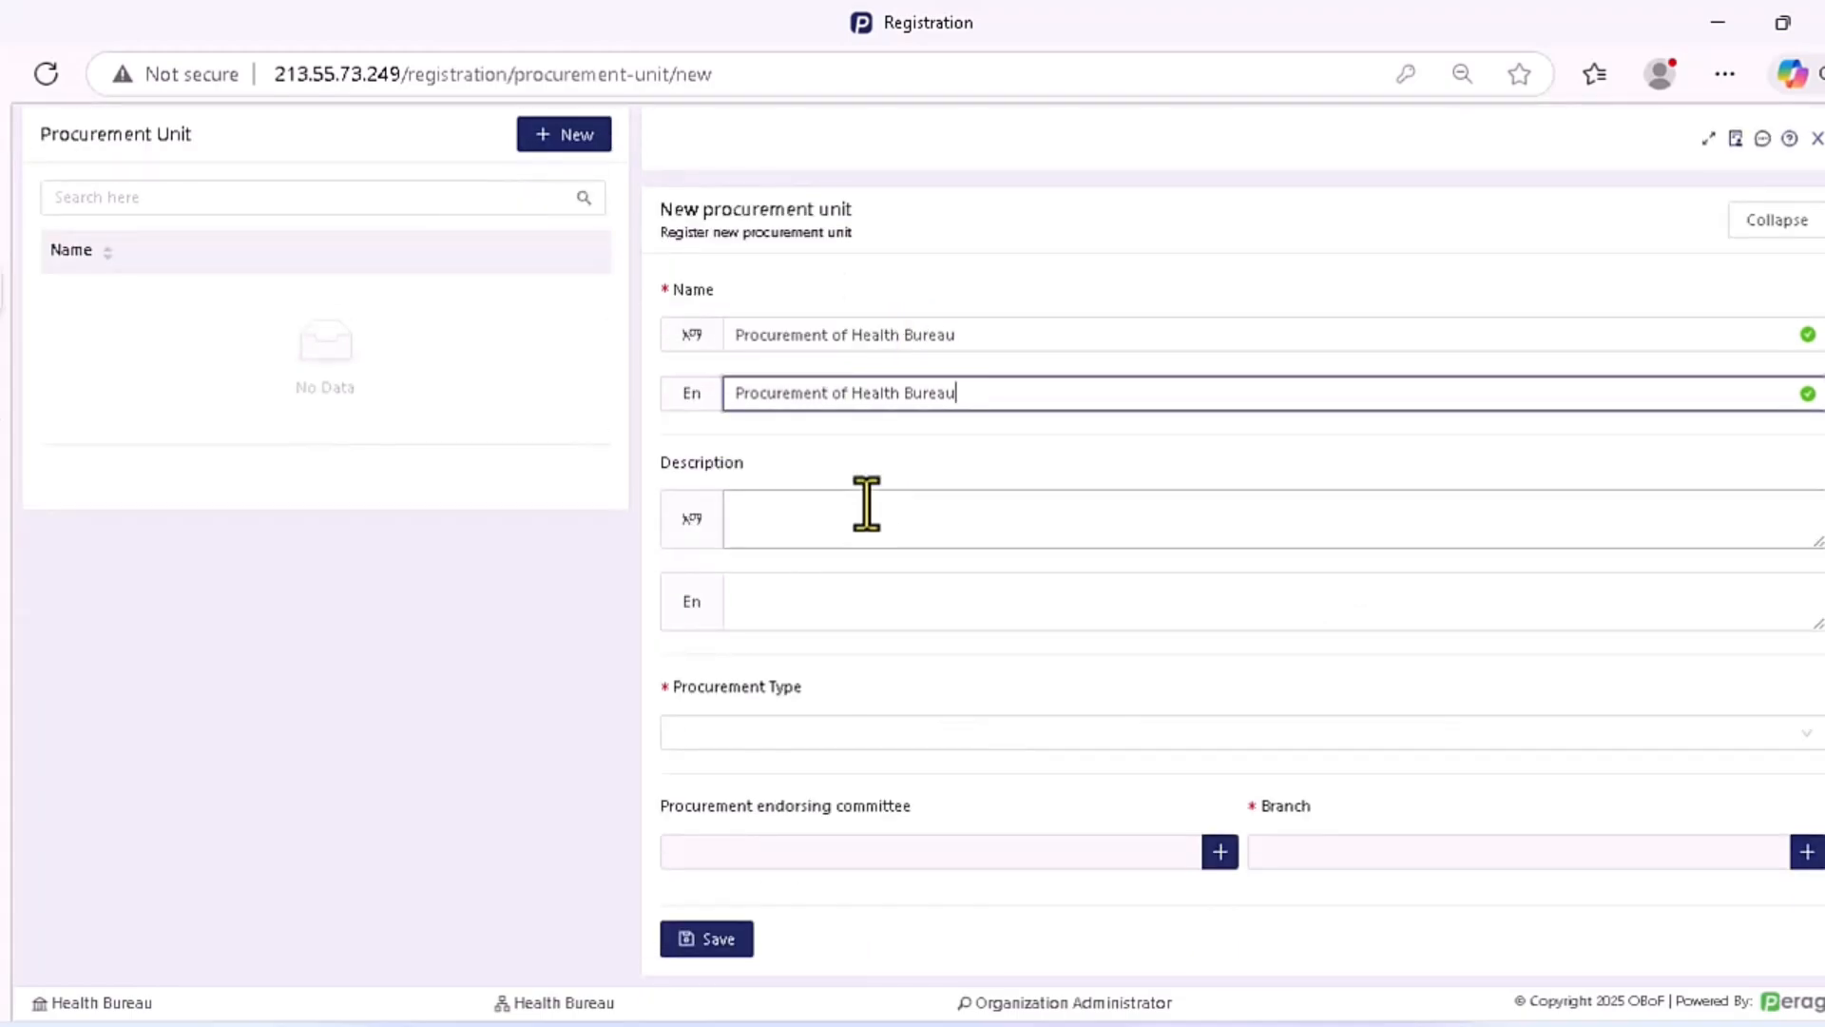
{"action": "left_click", "coordinate": [779, 514]}
{"action": "right_click", "coordinate": [785, 513]}
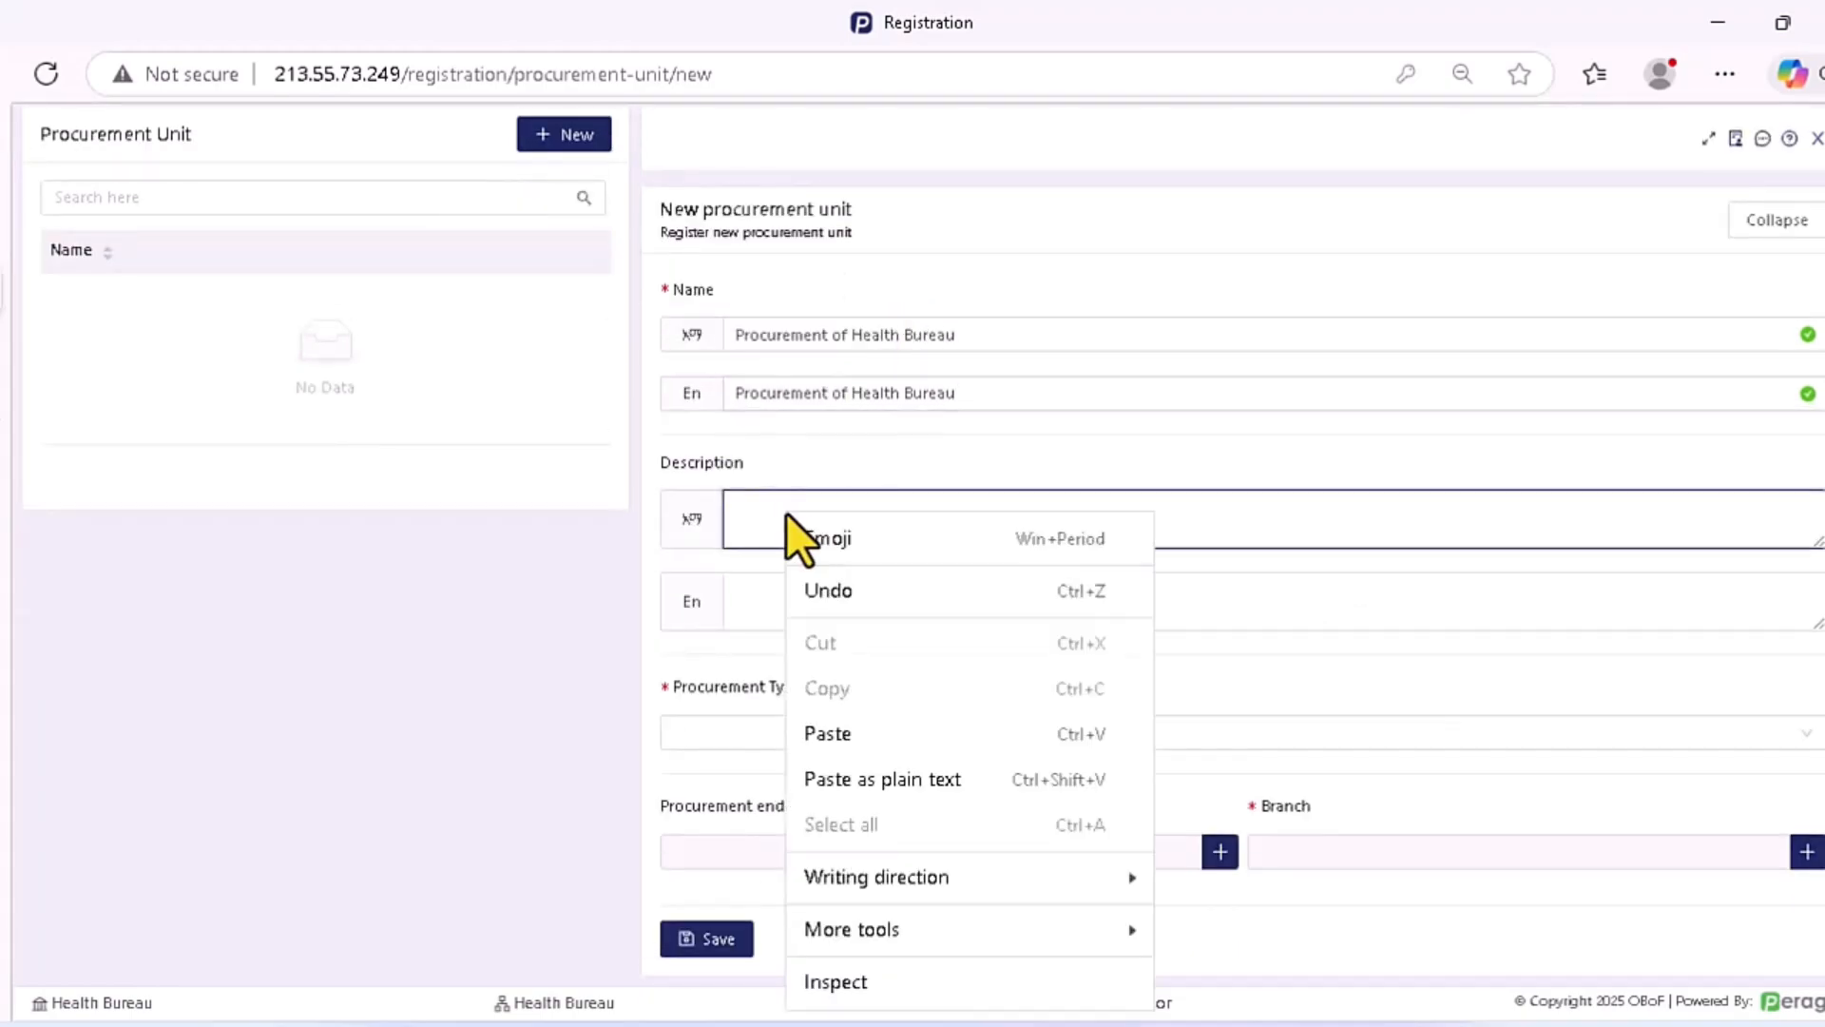
{"action": "left_click", "coordinate": [842, 732]}
{"action": "left_click", "coordinate": [758, 602]}
{"action": "right_click", "coordinate": [765, 600]}
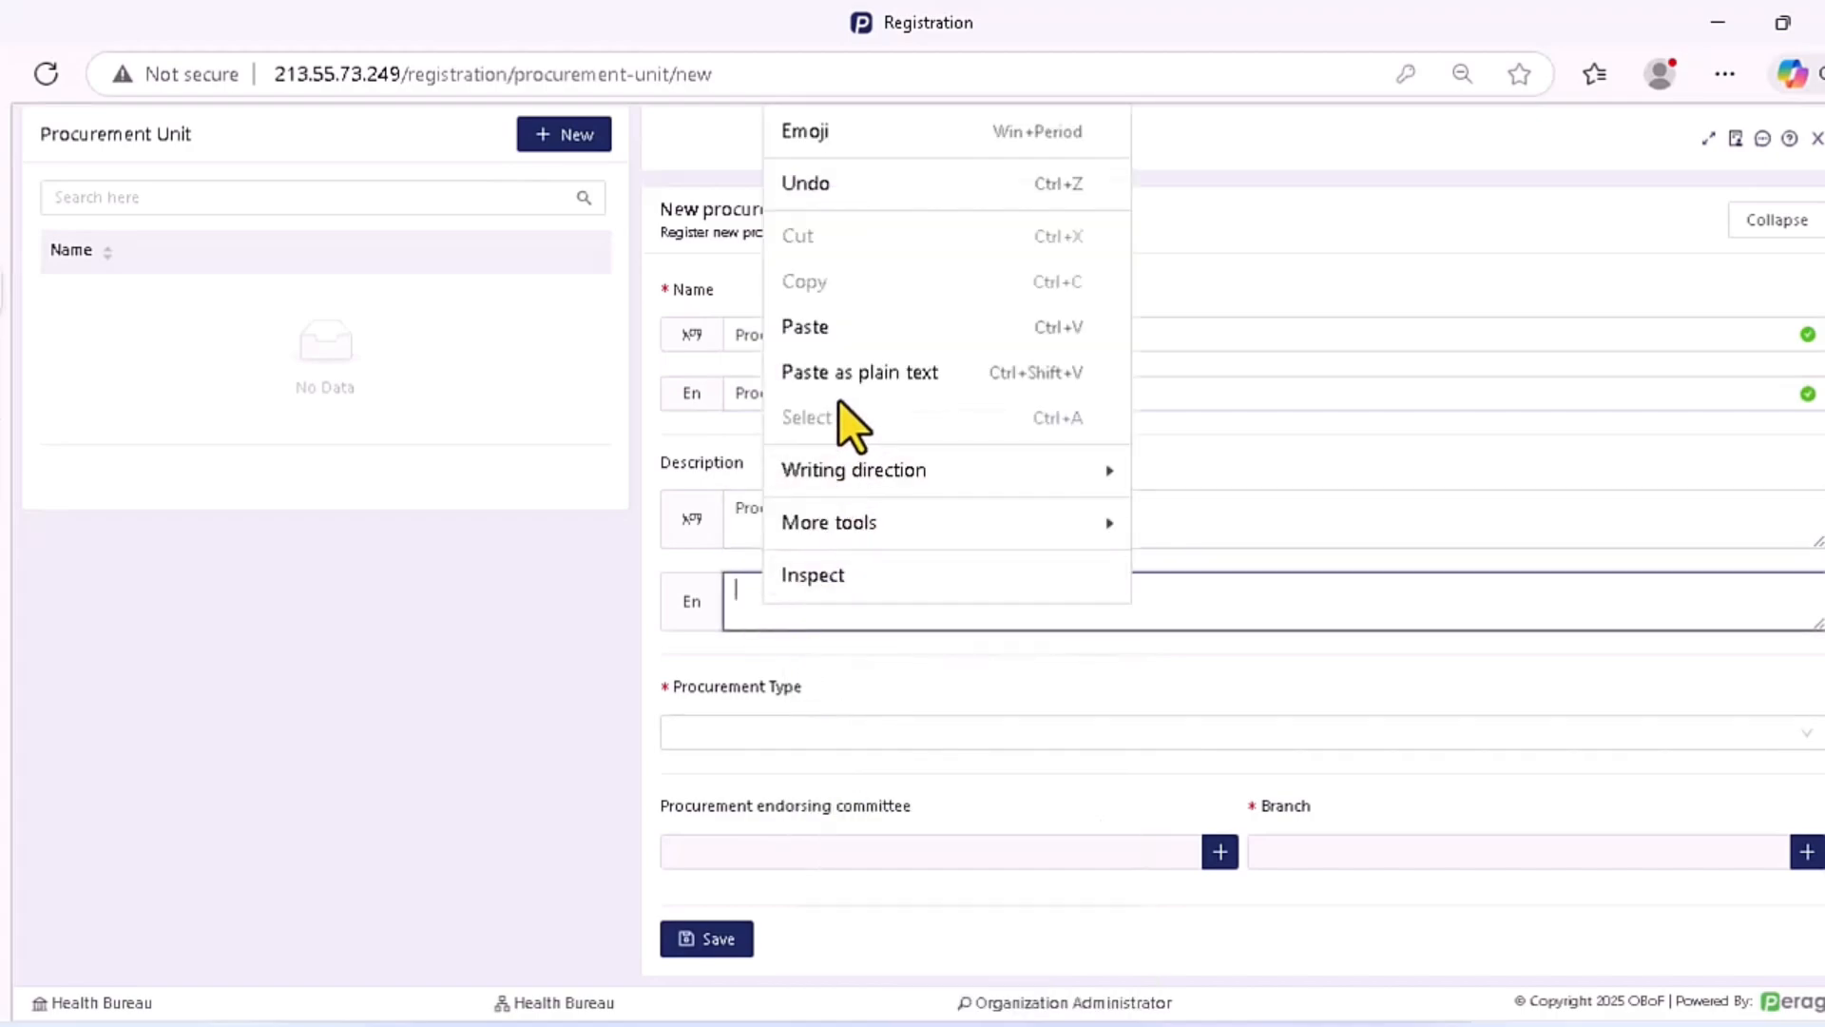
{"action": "left_click", "coordinate": [829, 327]}
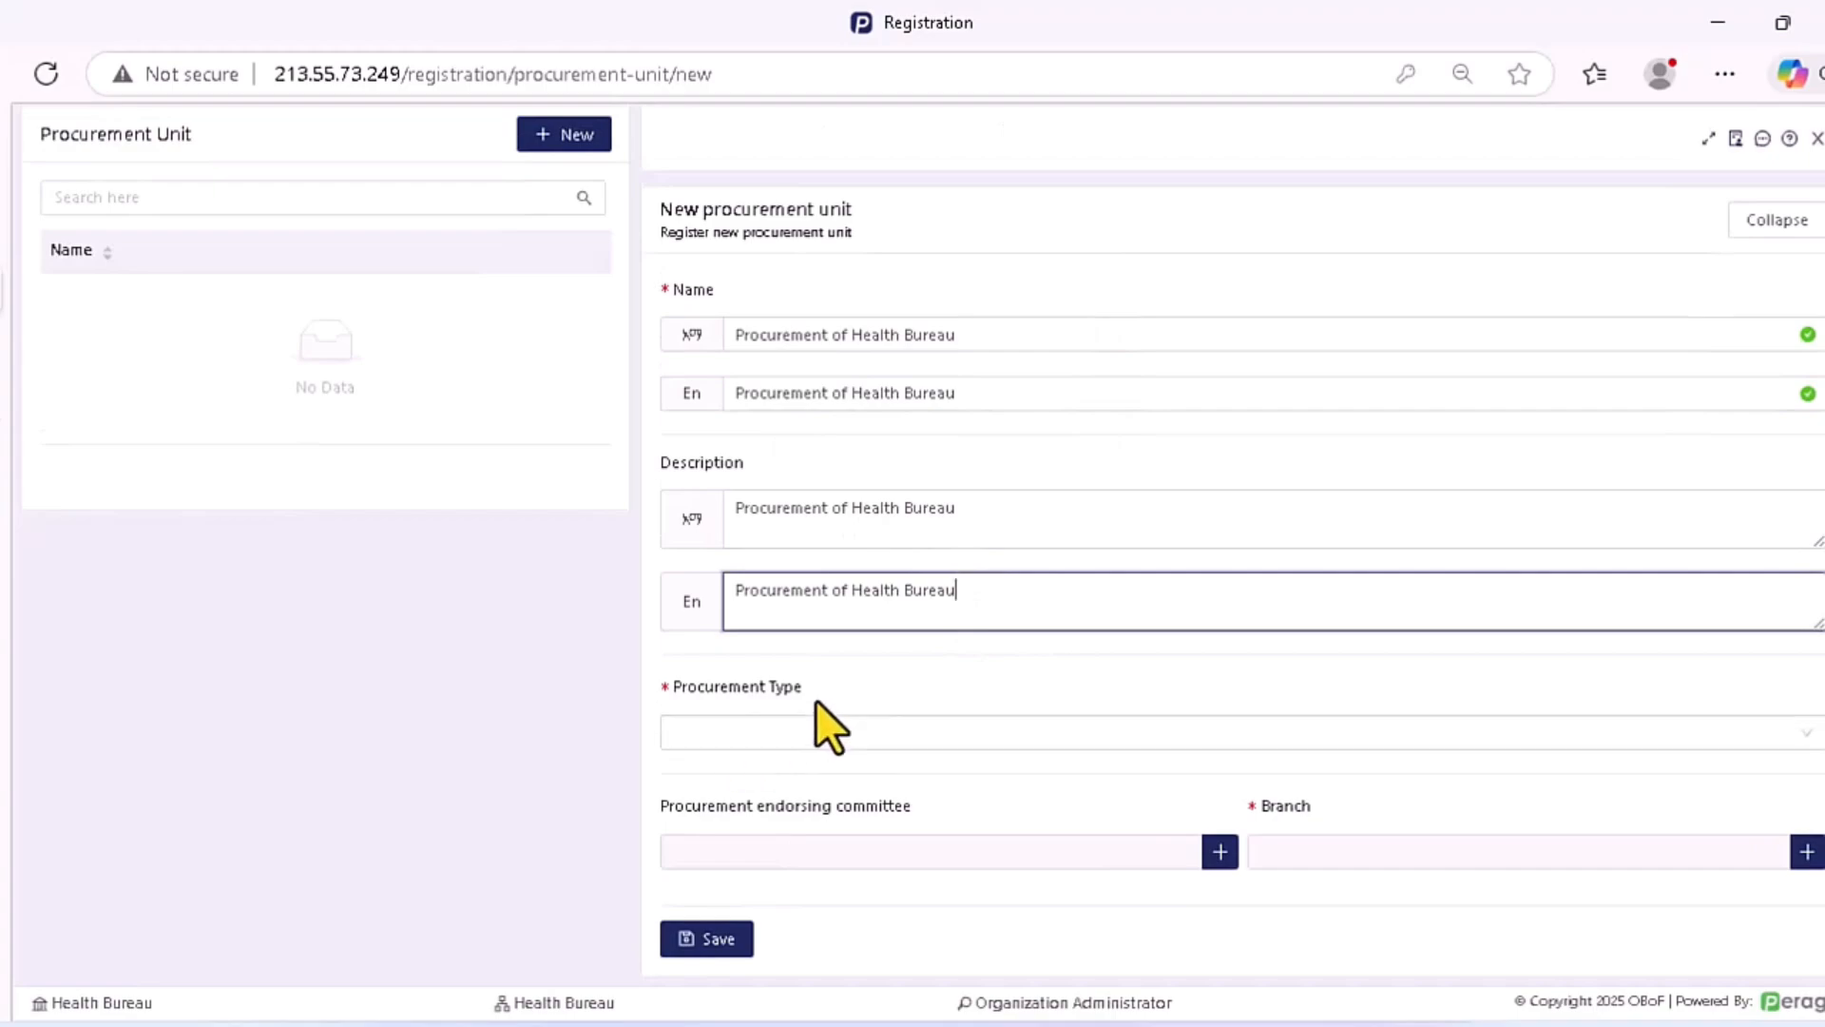
Set the procurement type to General Procurement.
{"action": "left_click_drag", "start_coordinate": [805, 687], "coordinate": [650, 679]}
{"action": "left_click", "coordinate": [627, 703]}
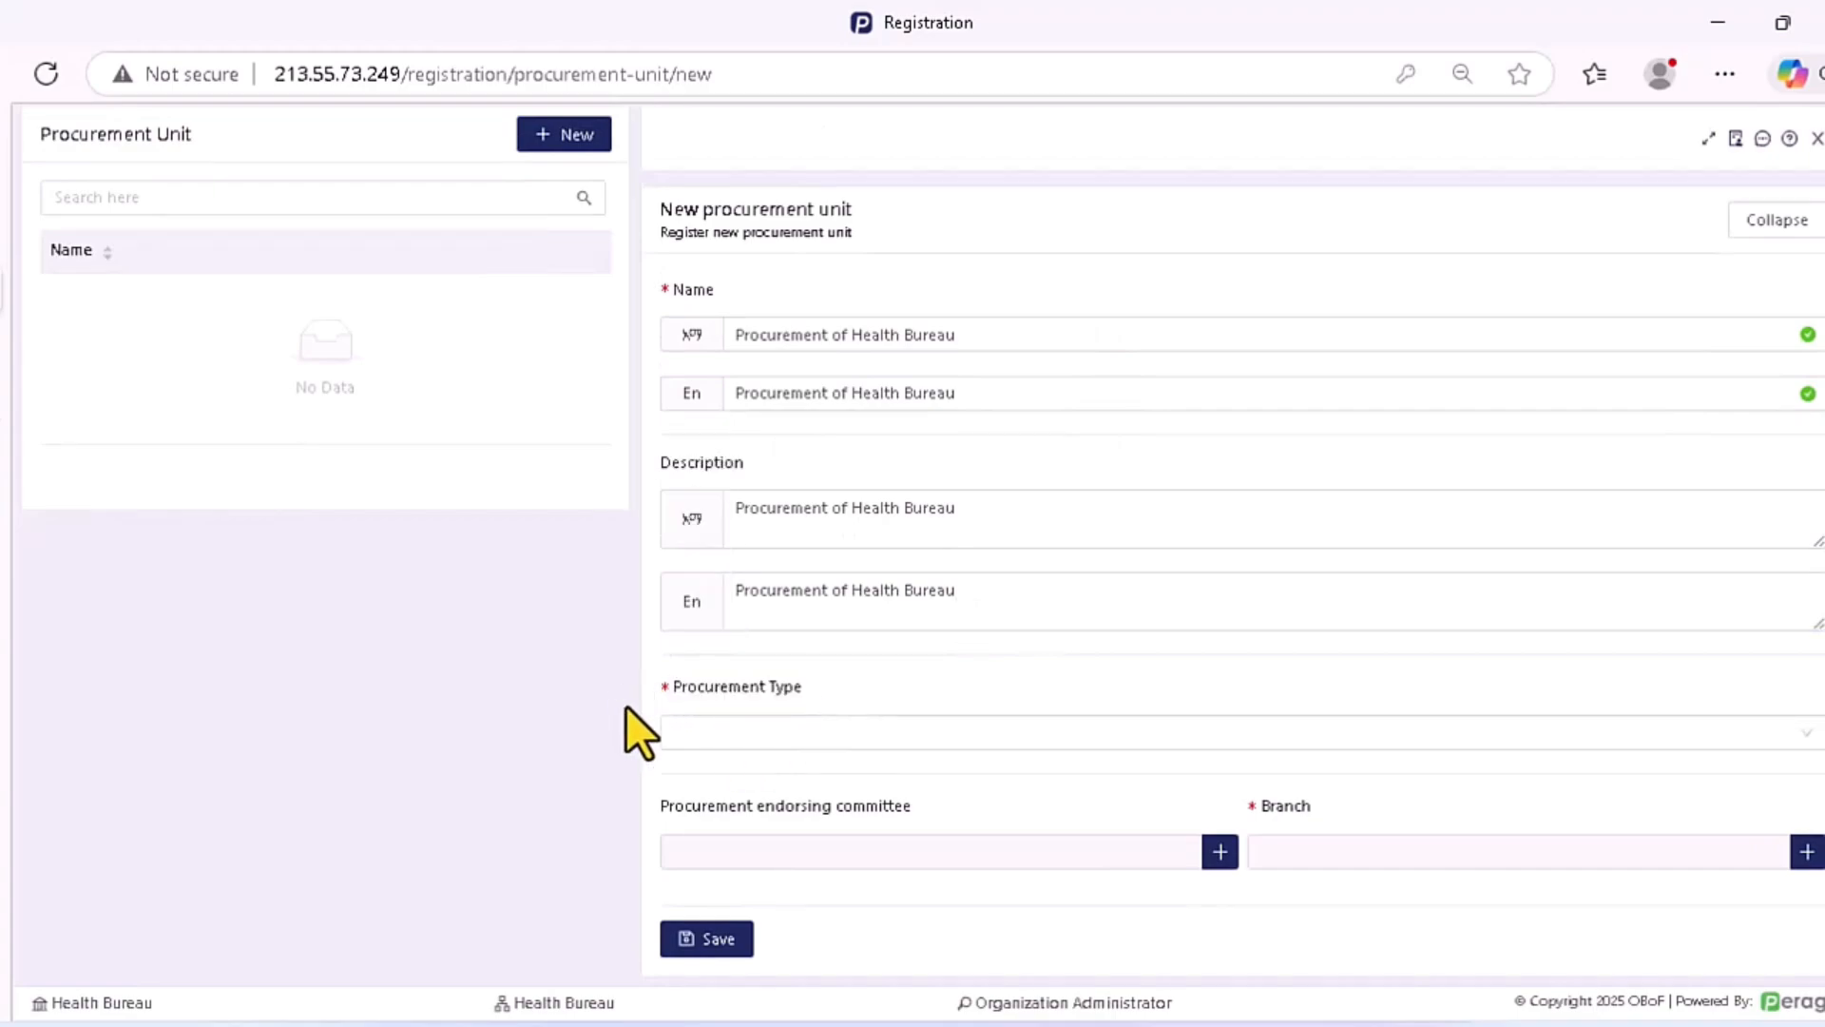
{"action": "left_click", "coordinate": [761, 732]}
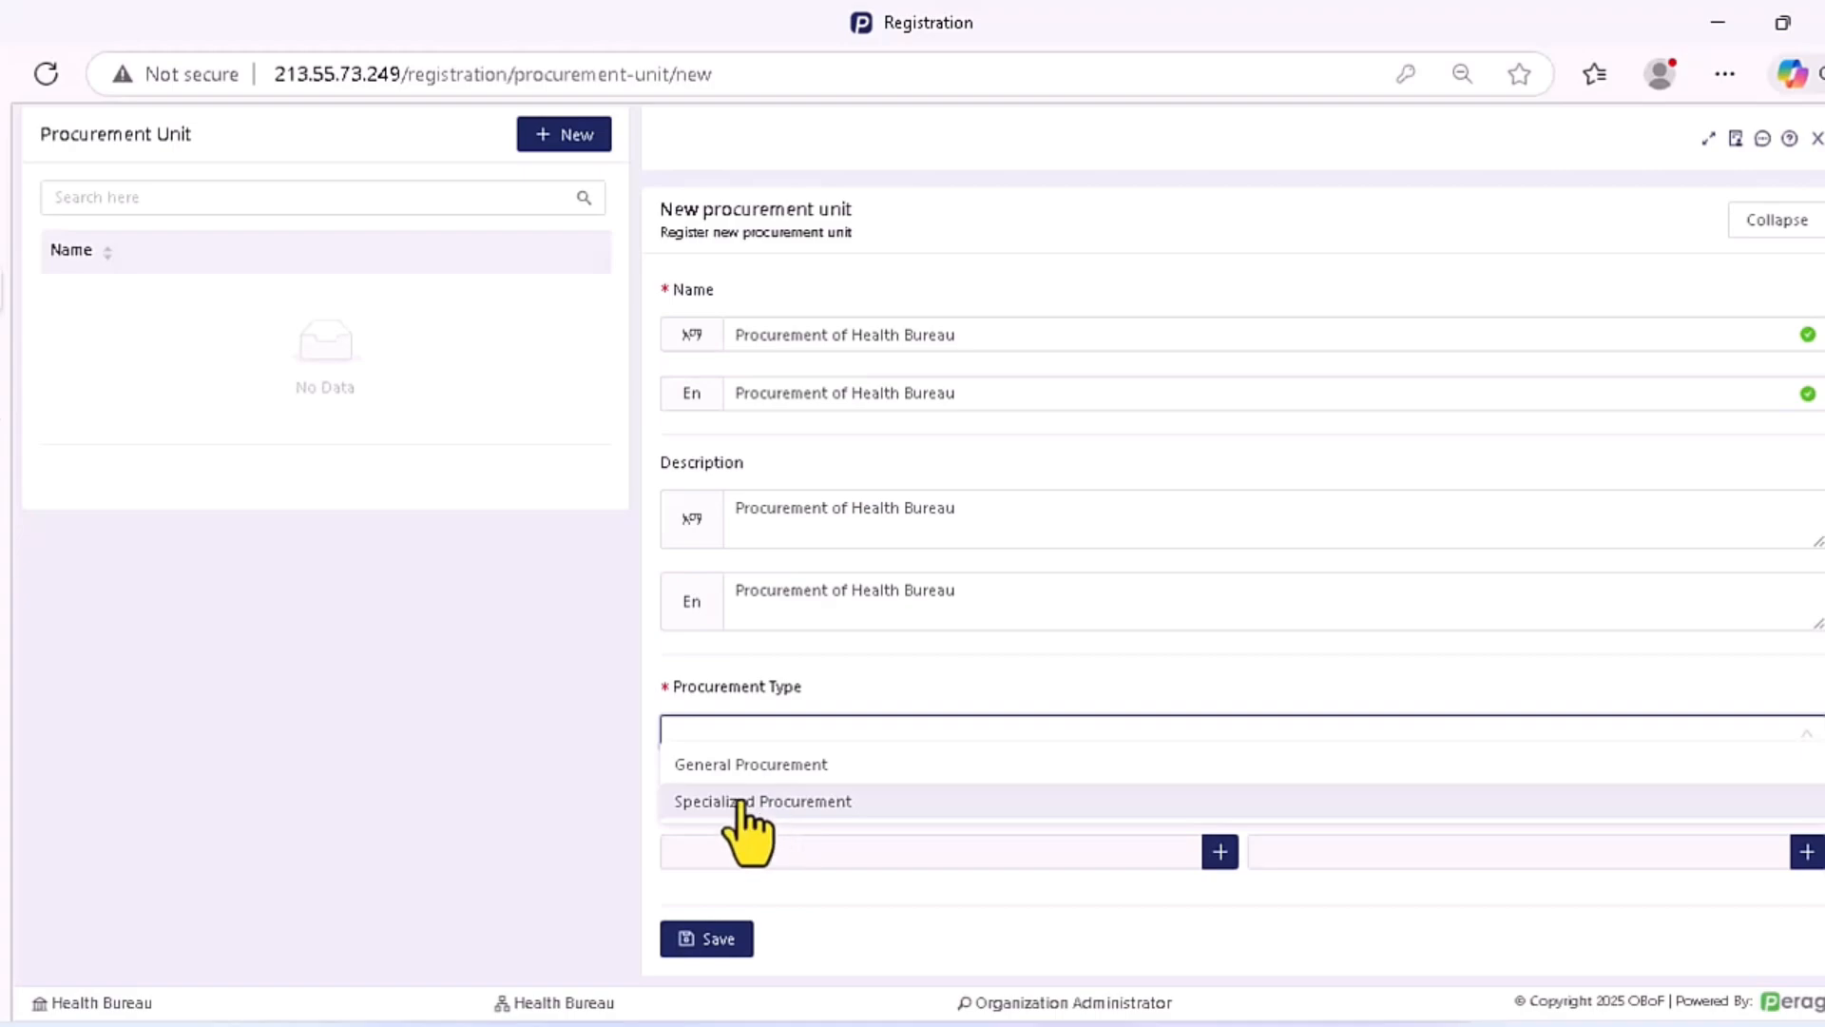
{"action": "left_click", "coordinate": [804, 768]}
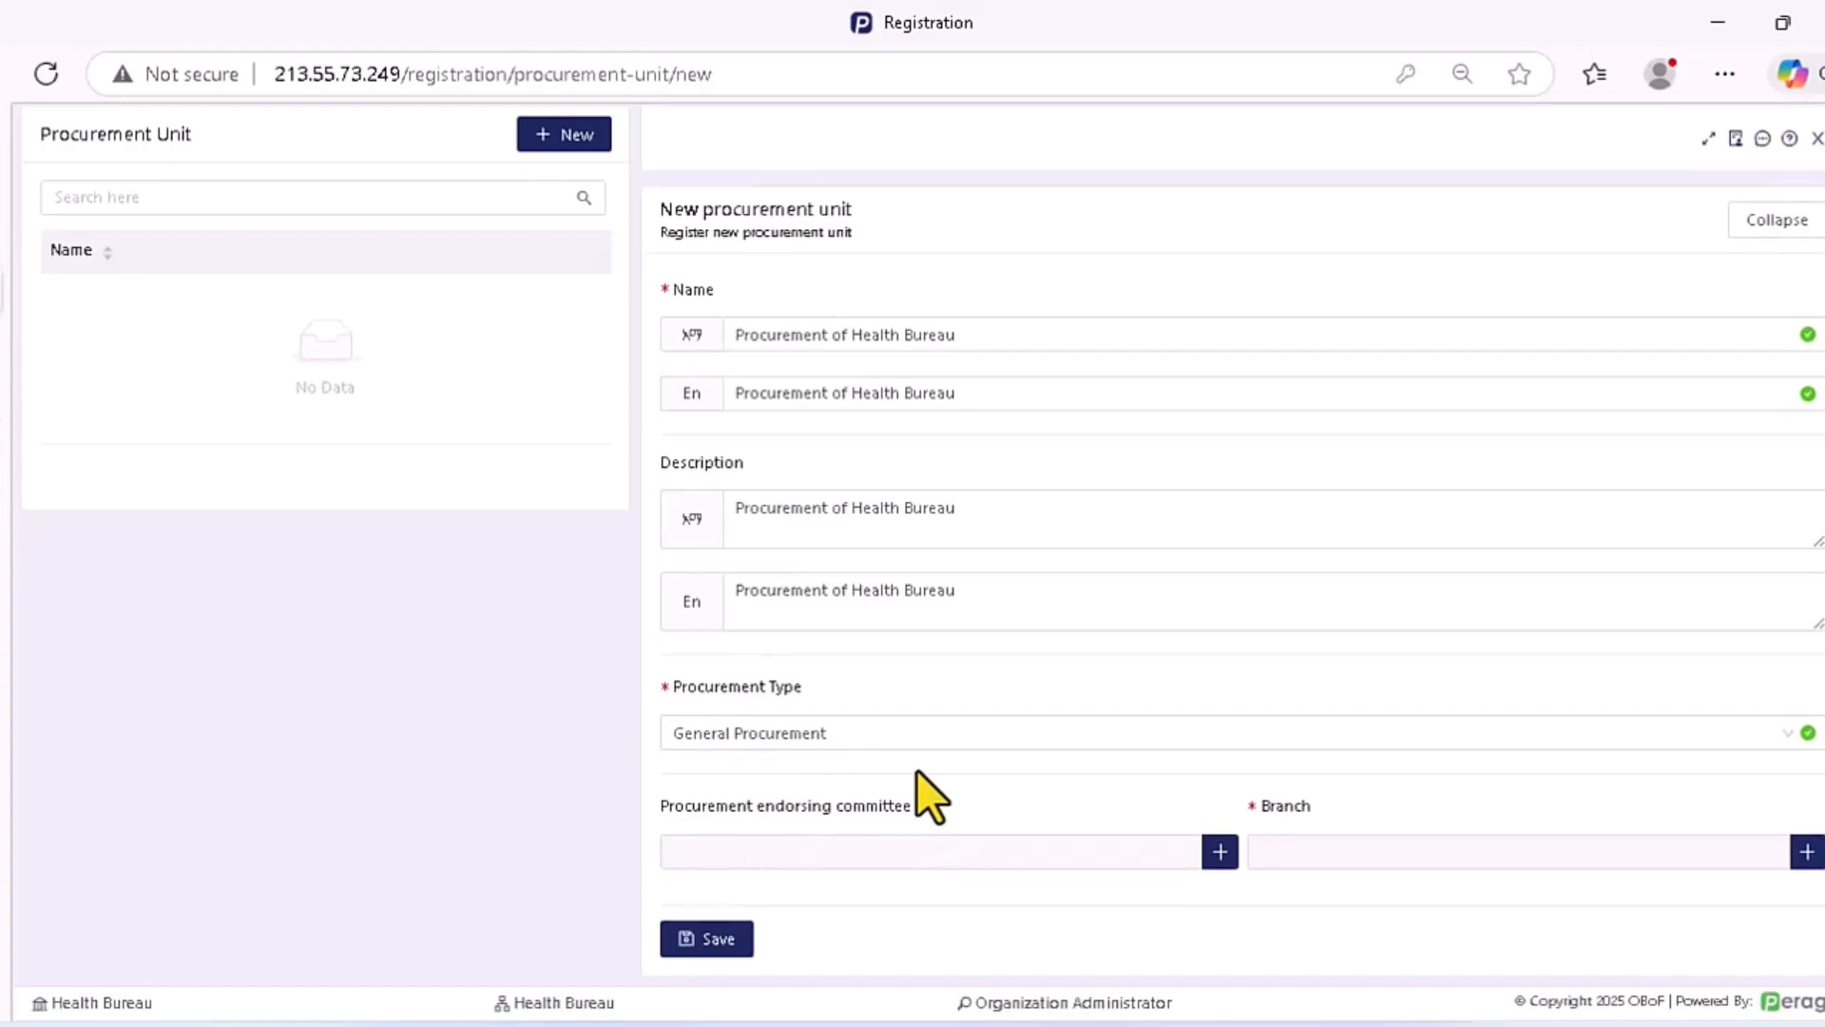
Assign Endorsing Committee (2025 -2028 ) as the unit's procurement endorsing committee.
{"action": "left_click_drag", "start_coordinate": [630, 811], "coordinate": [868, 817]}
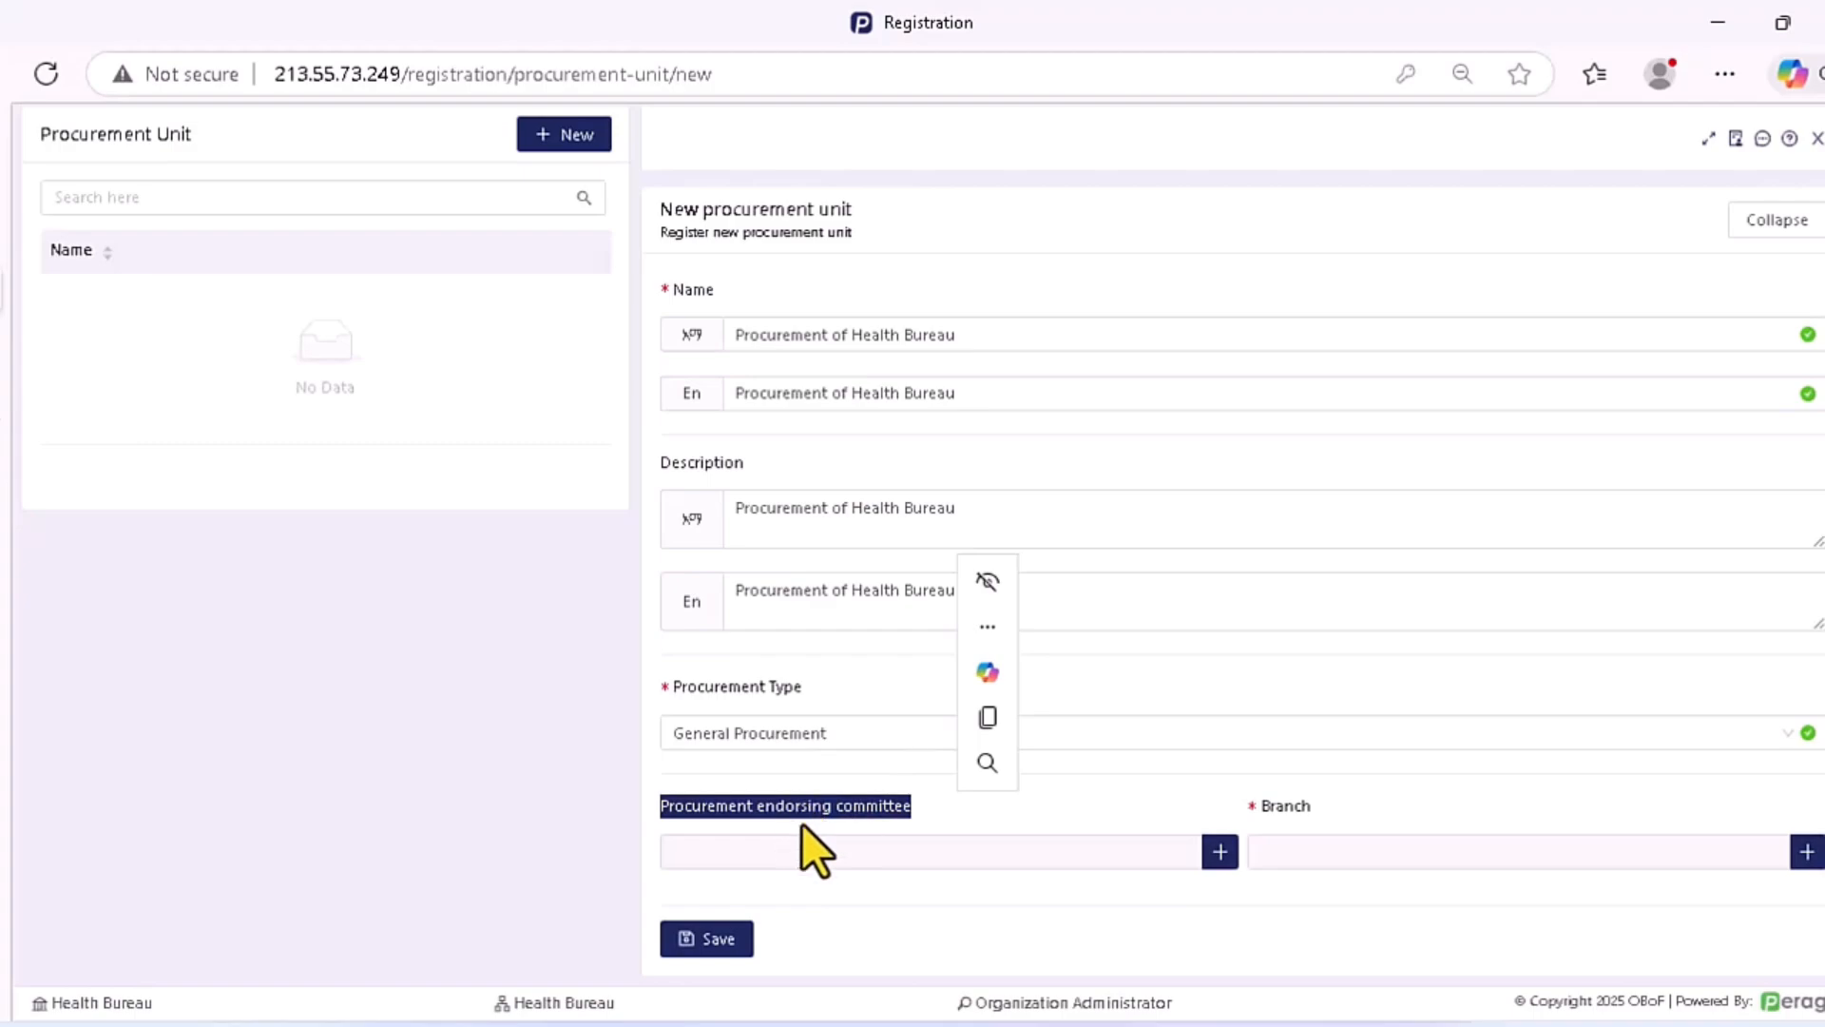
{"action": "left_click", "coordinate": [951, 895]}
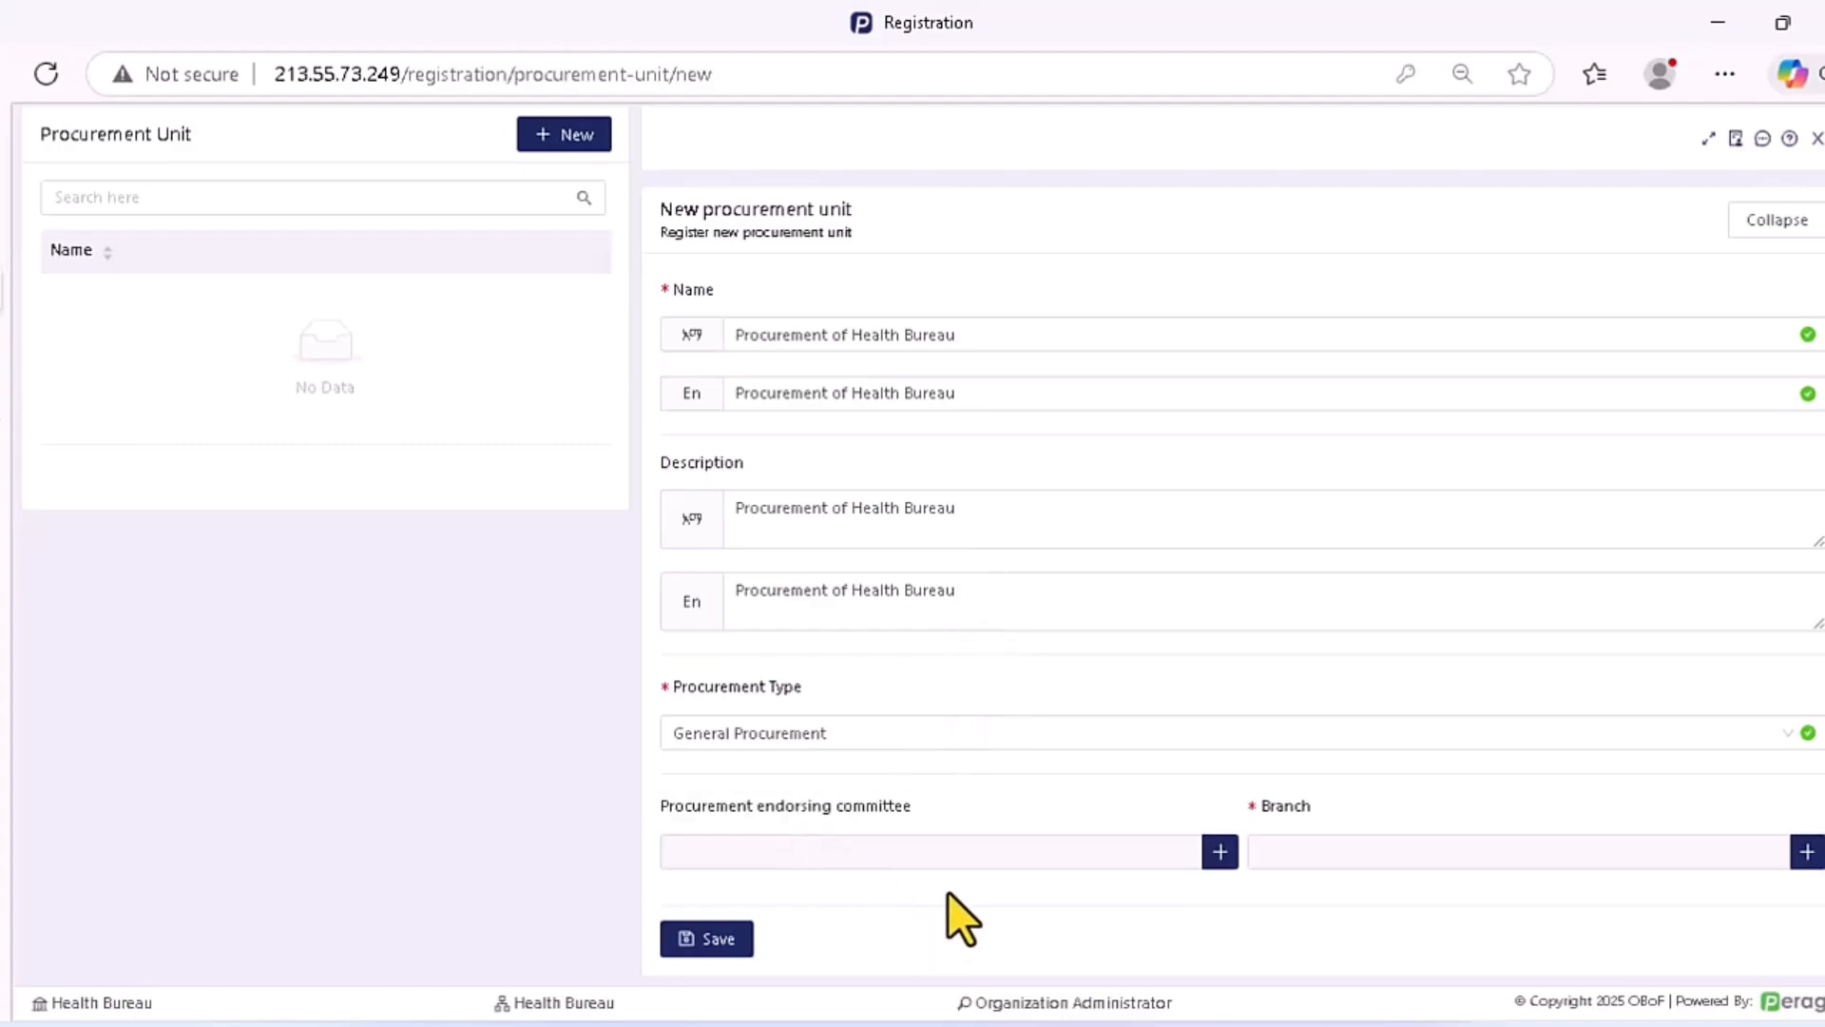
{"action": "left_click", "coordinate": [1219, 851]}
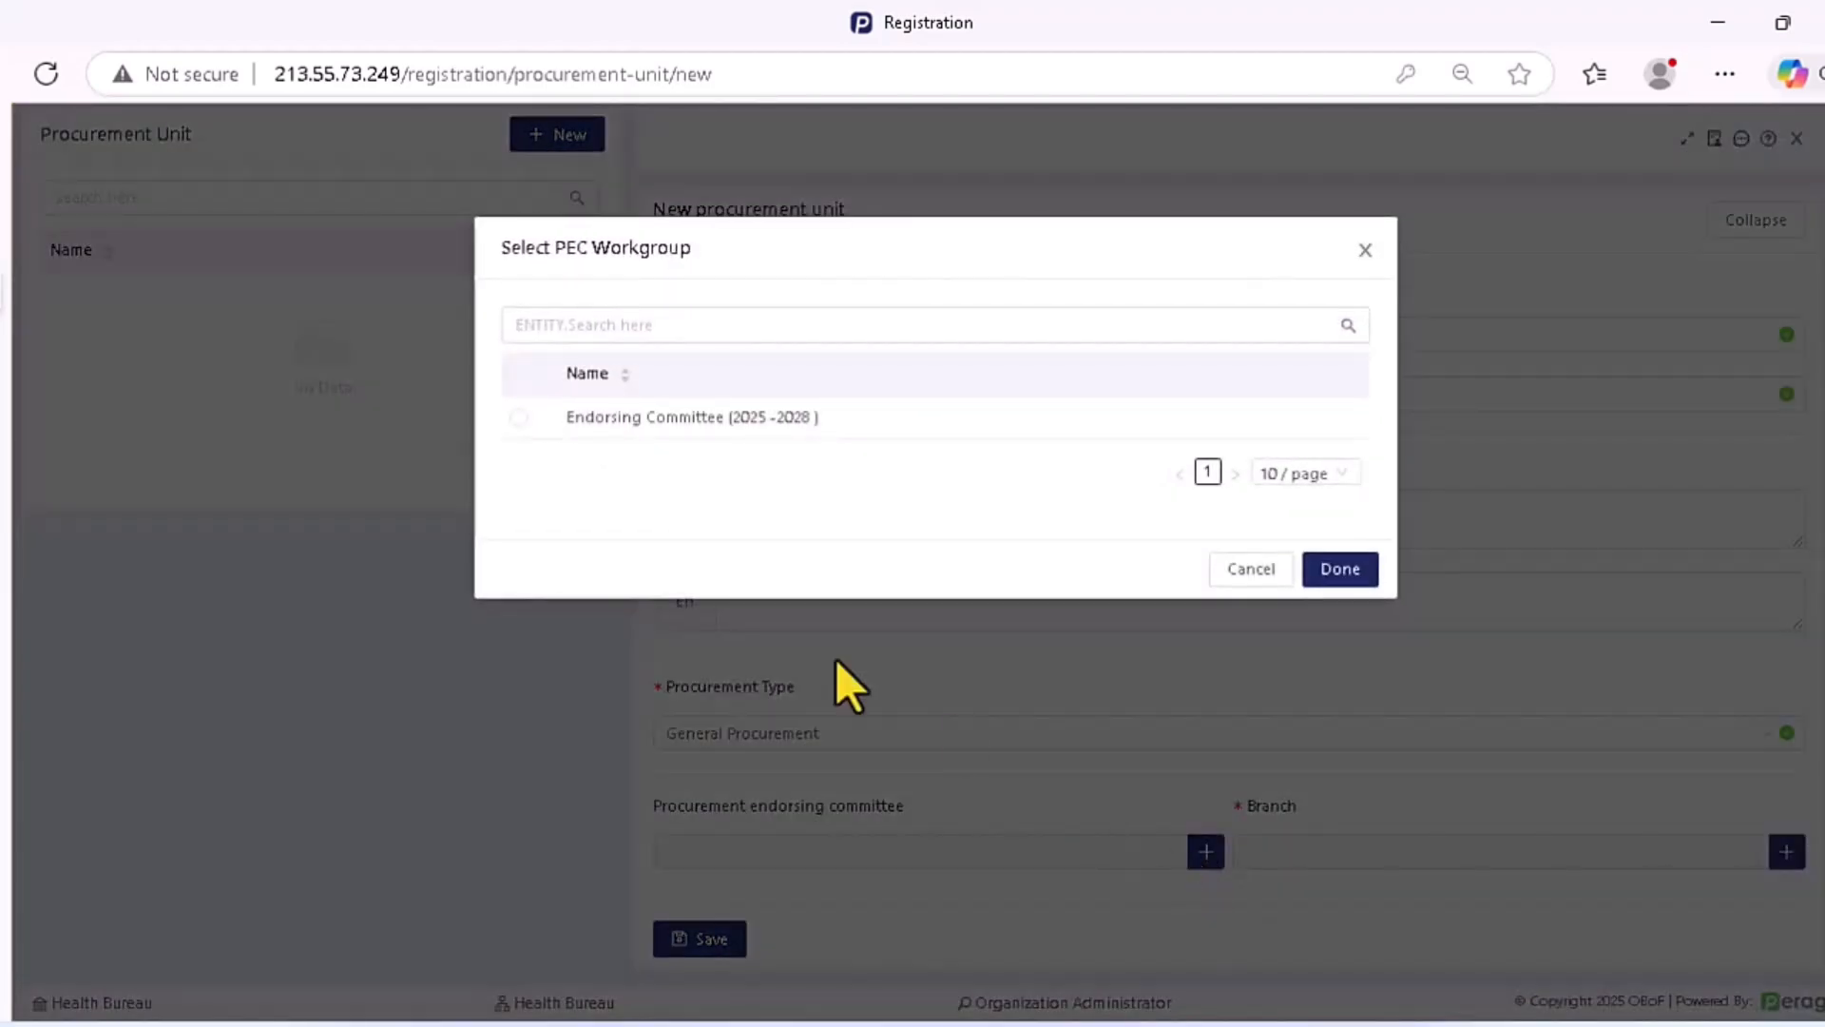
{"action": "left_click", "coordinate": [518, 417]}
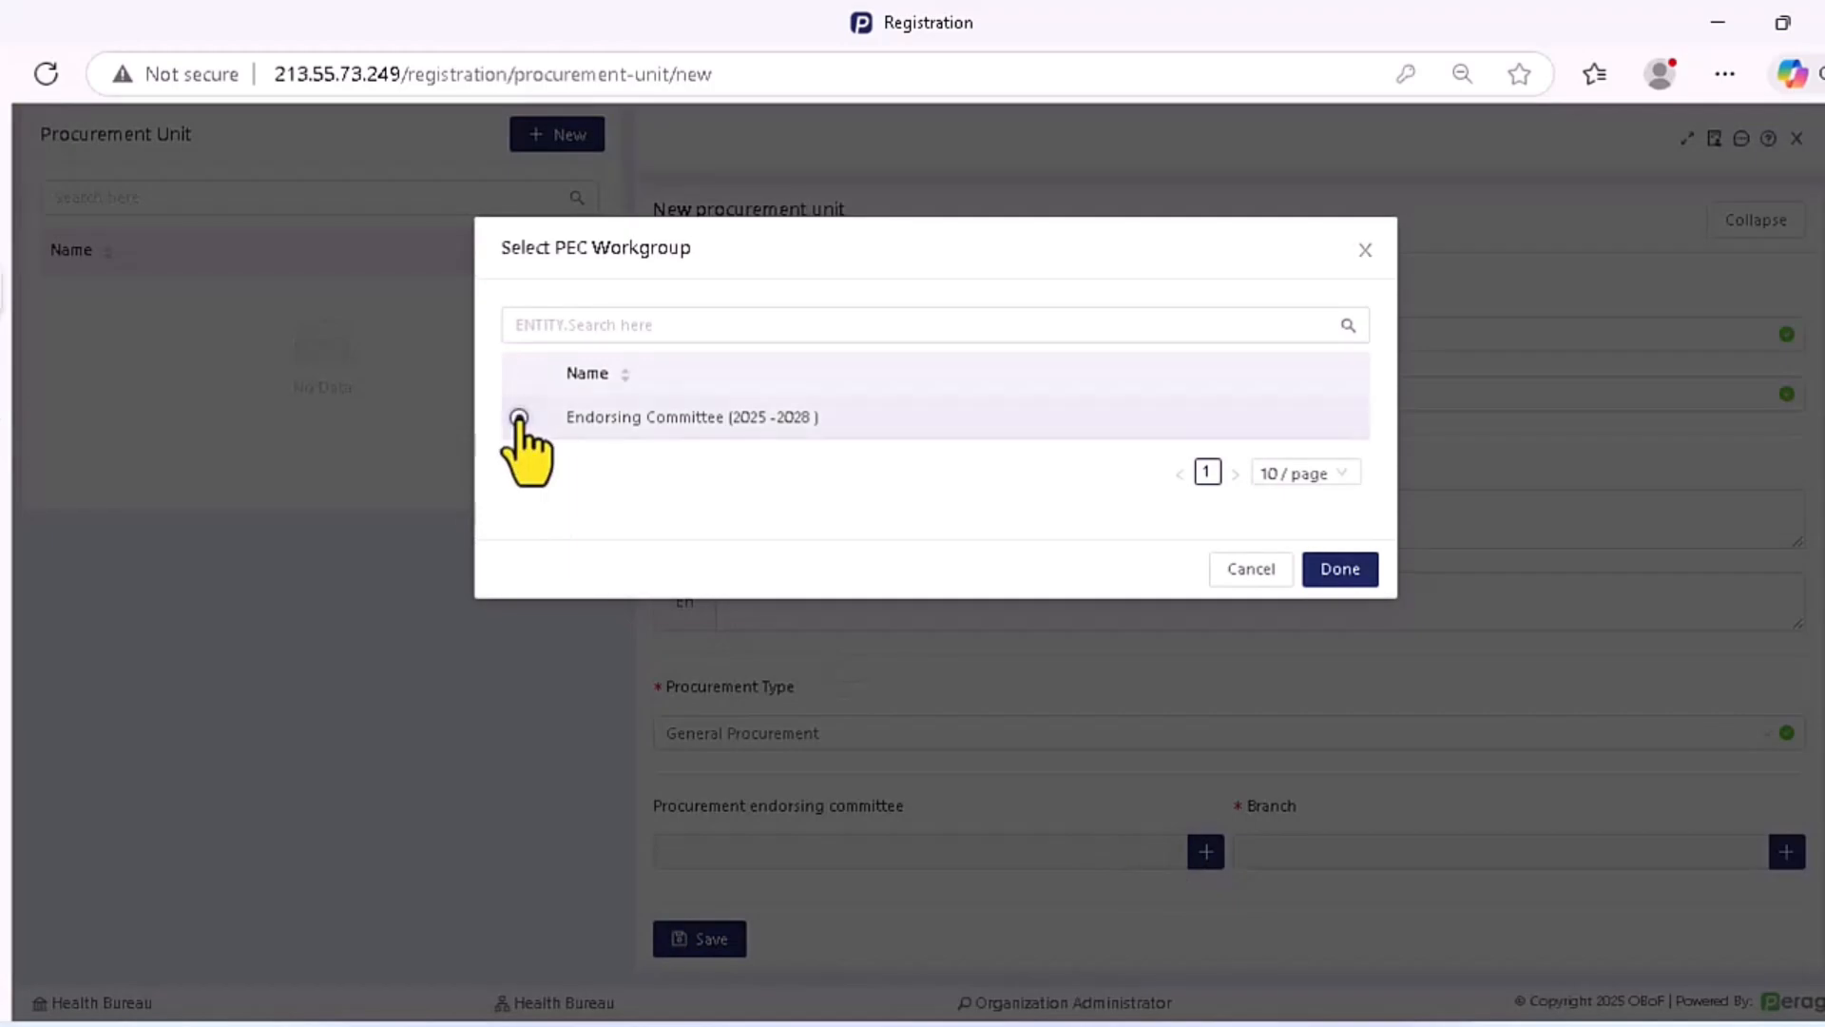
{"action": "left_click", "coordinate": [1343, 569]}
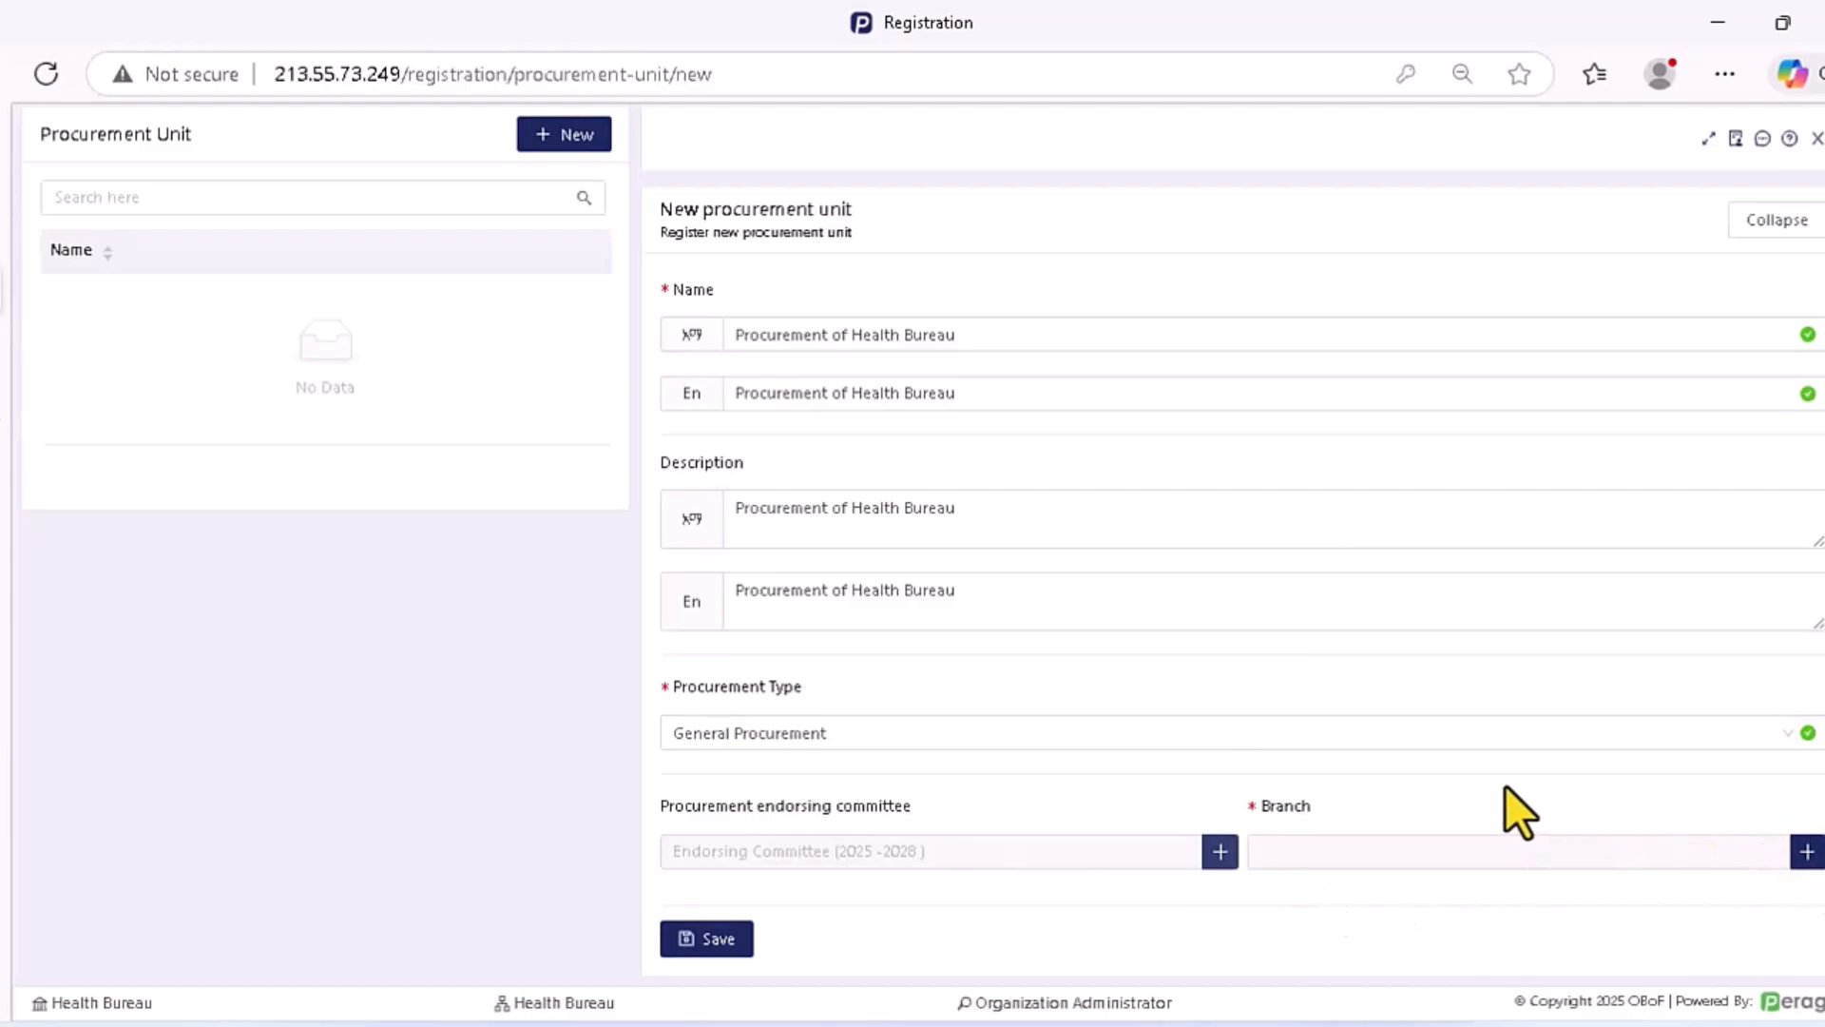
Set the procurement unit's branch to Health Bureau.
{"action": "left_click_drag", "start_coordinate": [1250, 803], "coordinate": [1366, 814]}
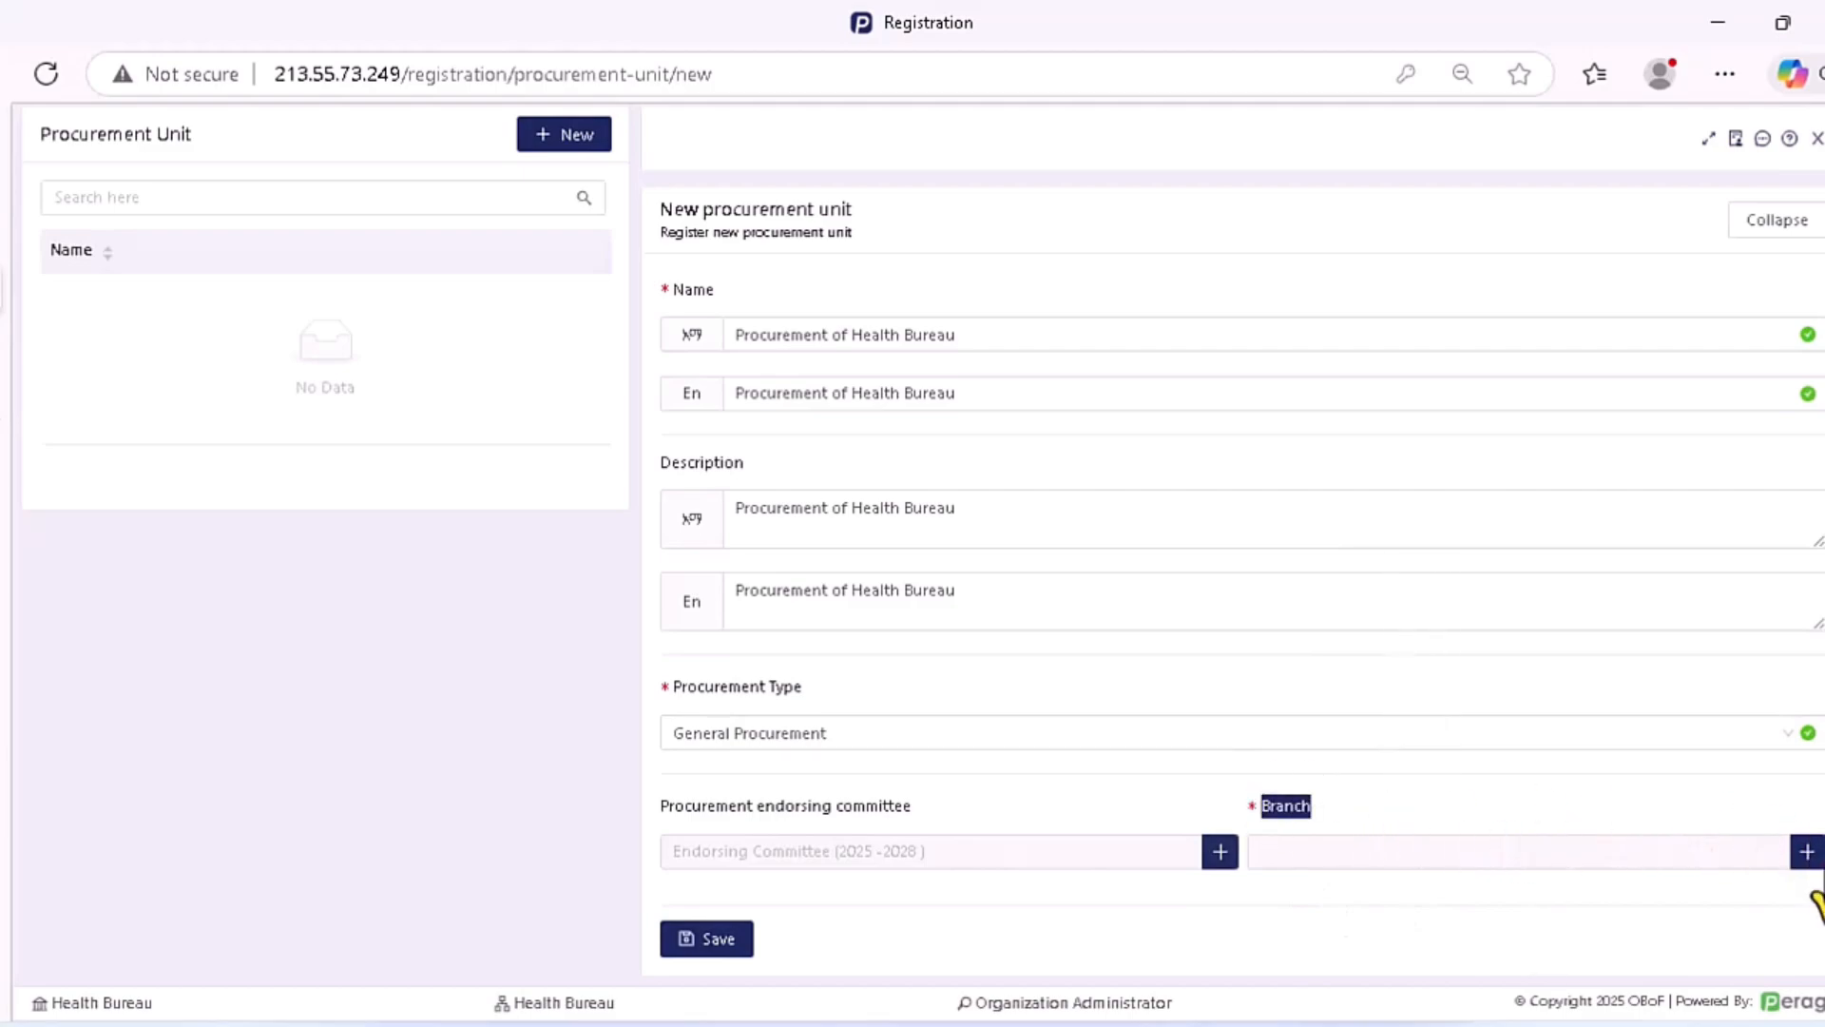
{"action": "left_click", "coordinate": [1807, 851]}
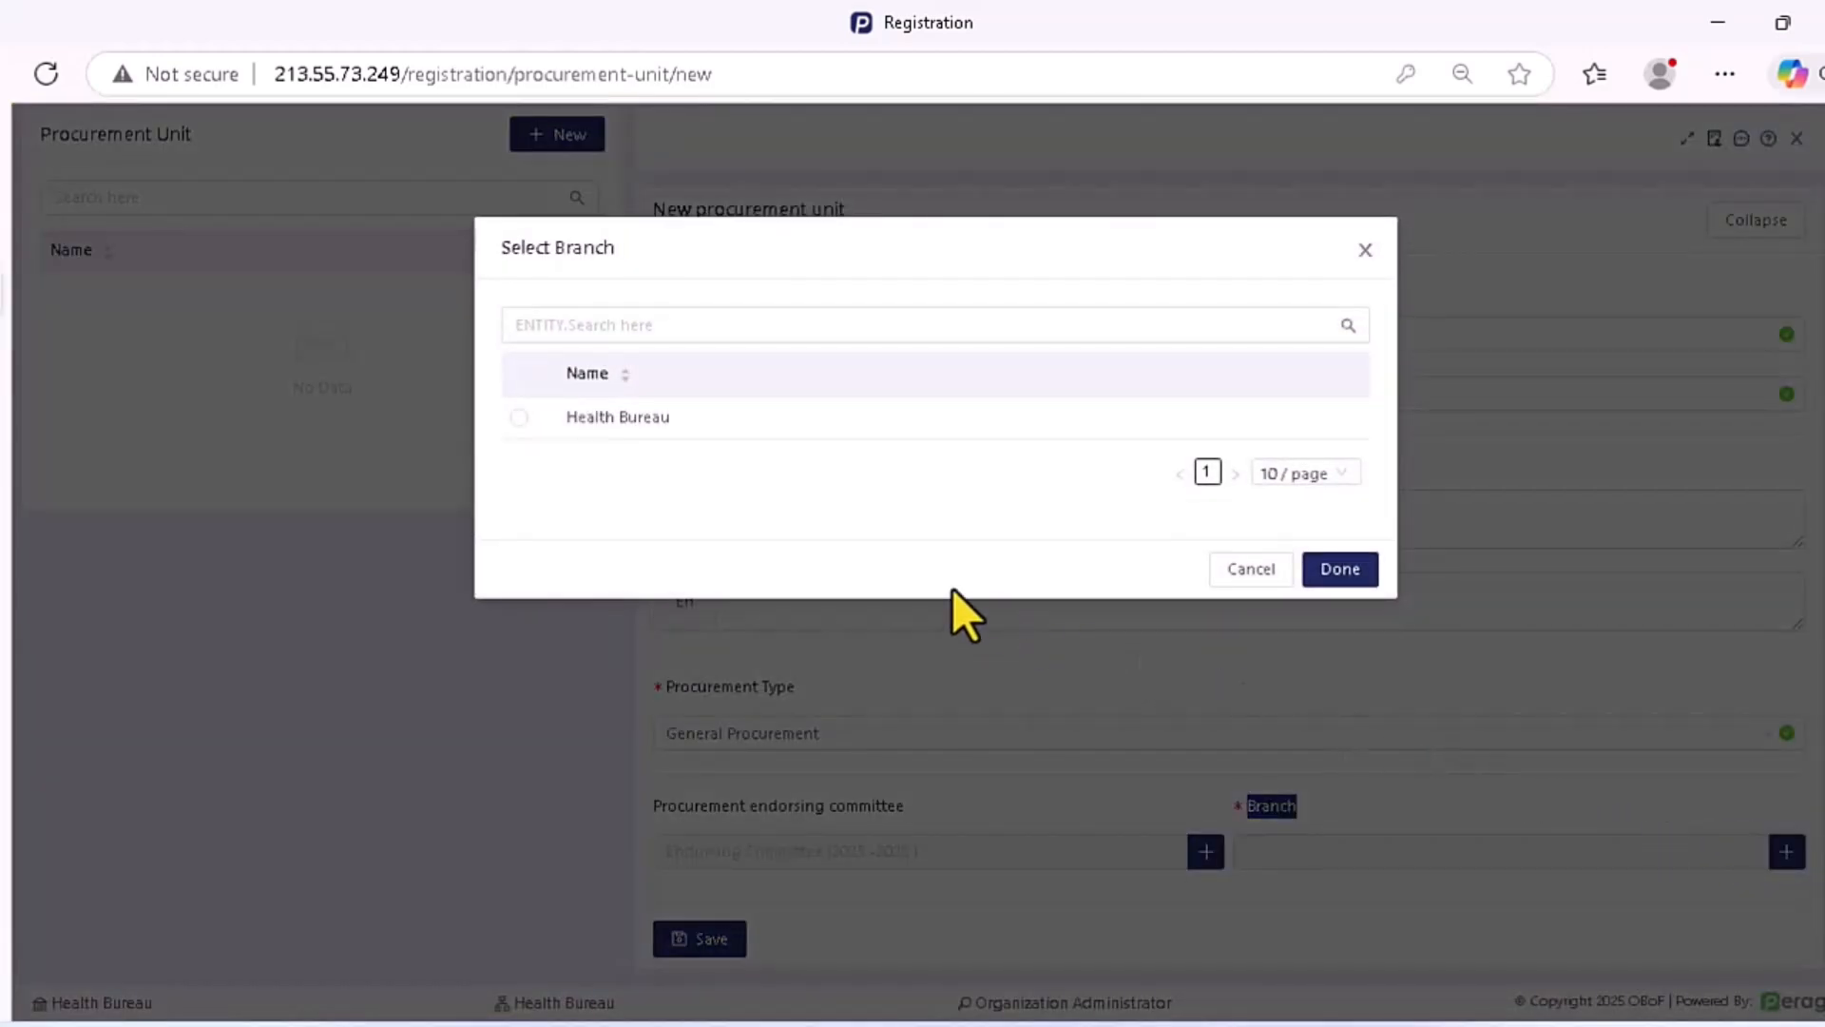
{"action": "left_click", "coordinate": [518, 417]}
{"action": "left_click", "coordinate": [1347, 573]}
Assign the only listed person as the Procurement Unit Head.
{"action": "scroll", "coordinate": [1131, 656], "scroll_direction": "down", "scroll_amount": 1}
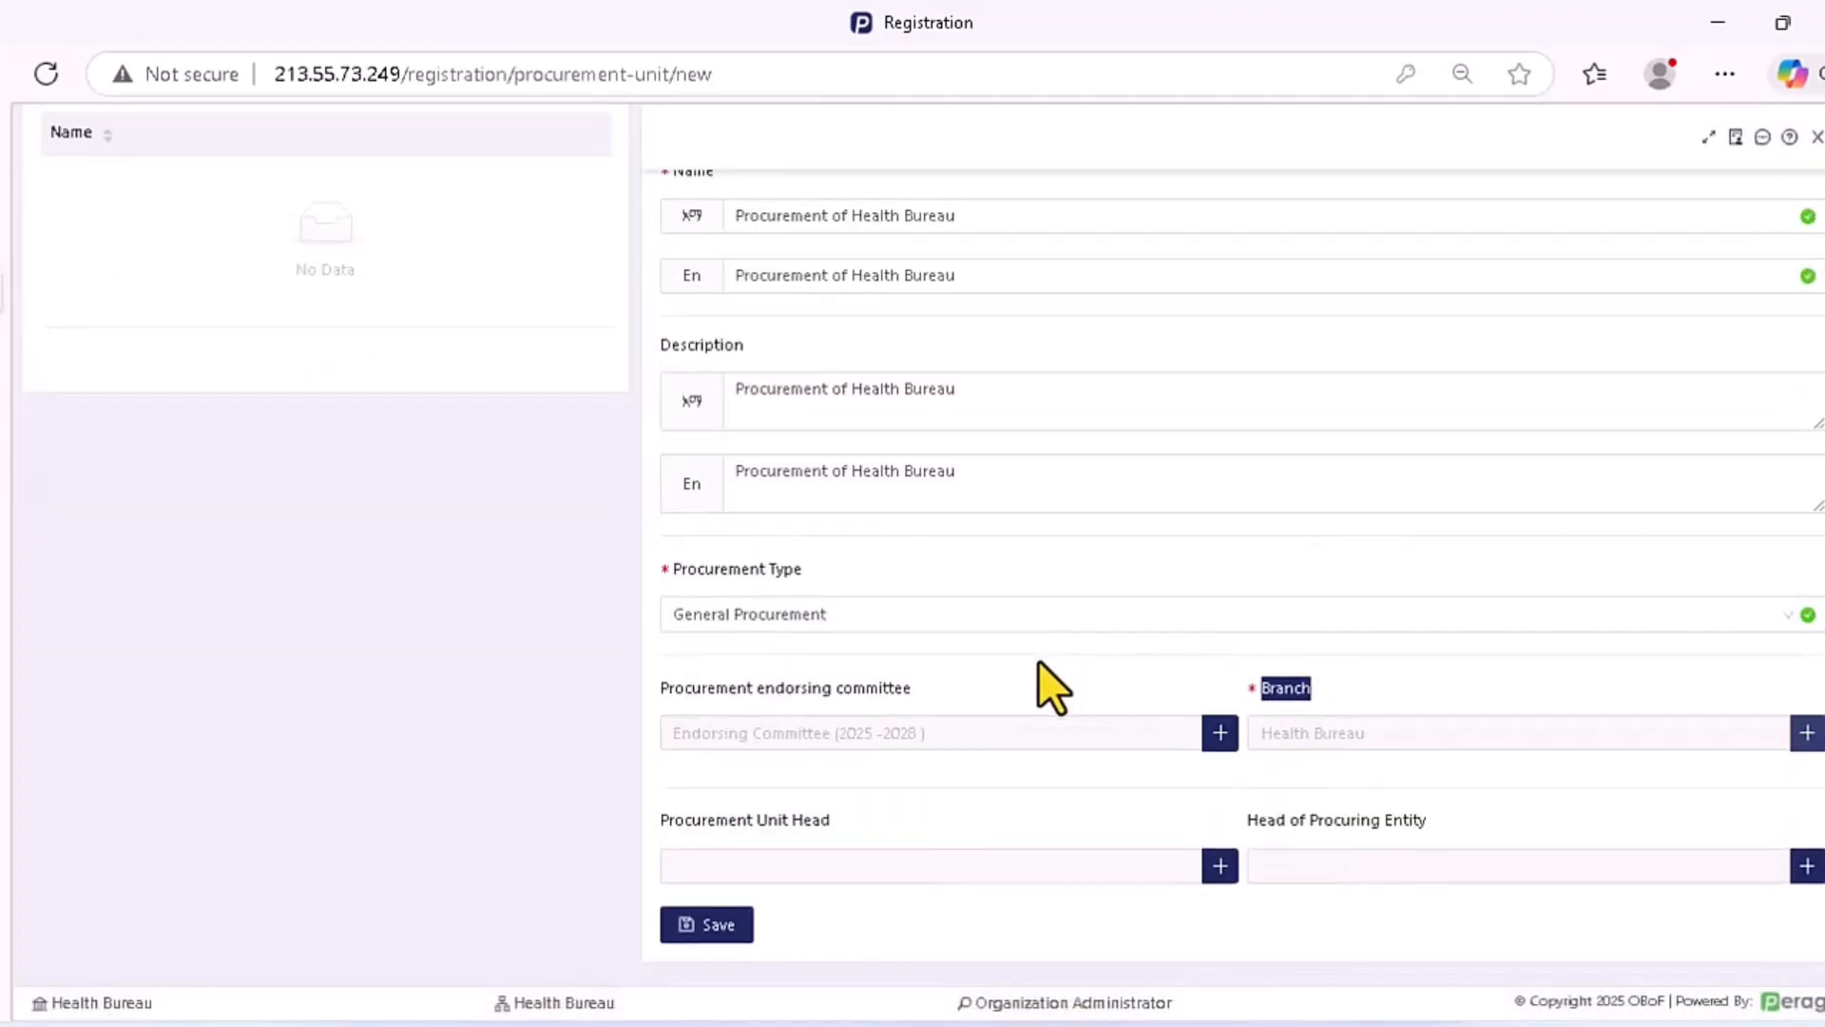
{"action": "left_click_drag", "start_coordinate": [854, 825], "coordinate": [728, 819]}
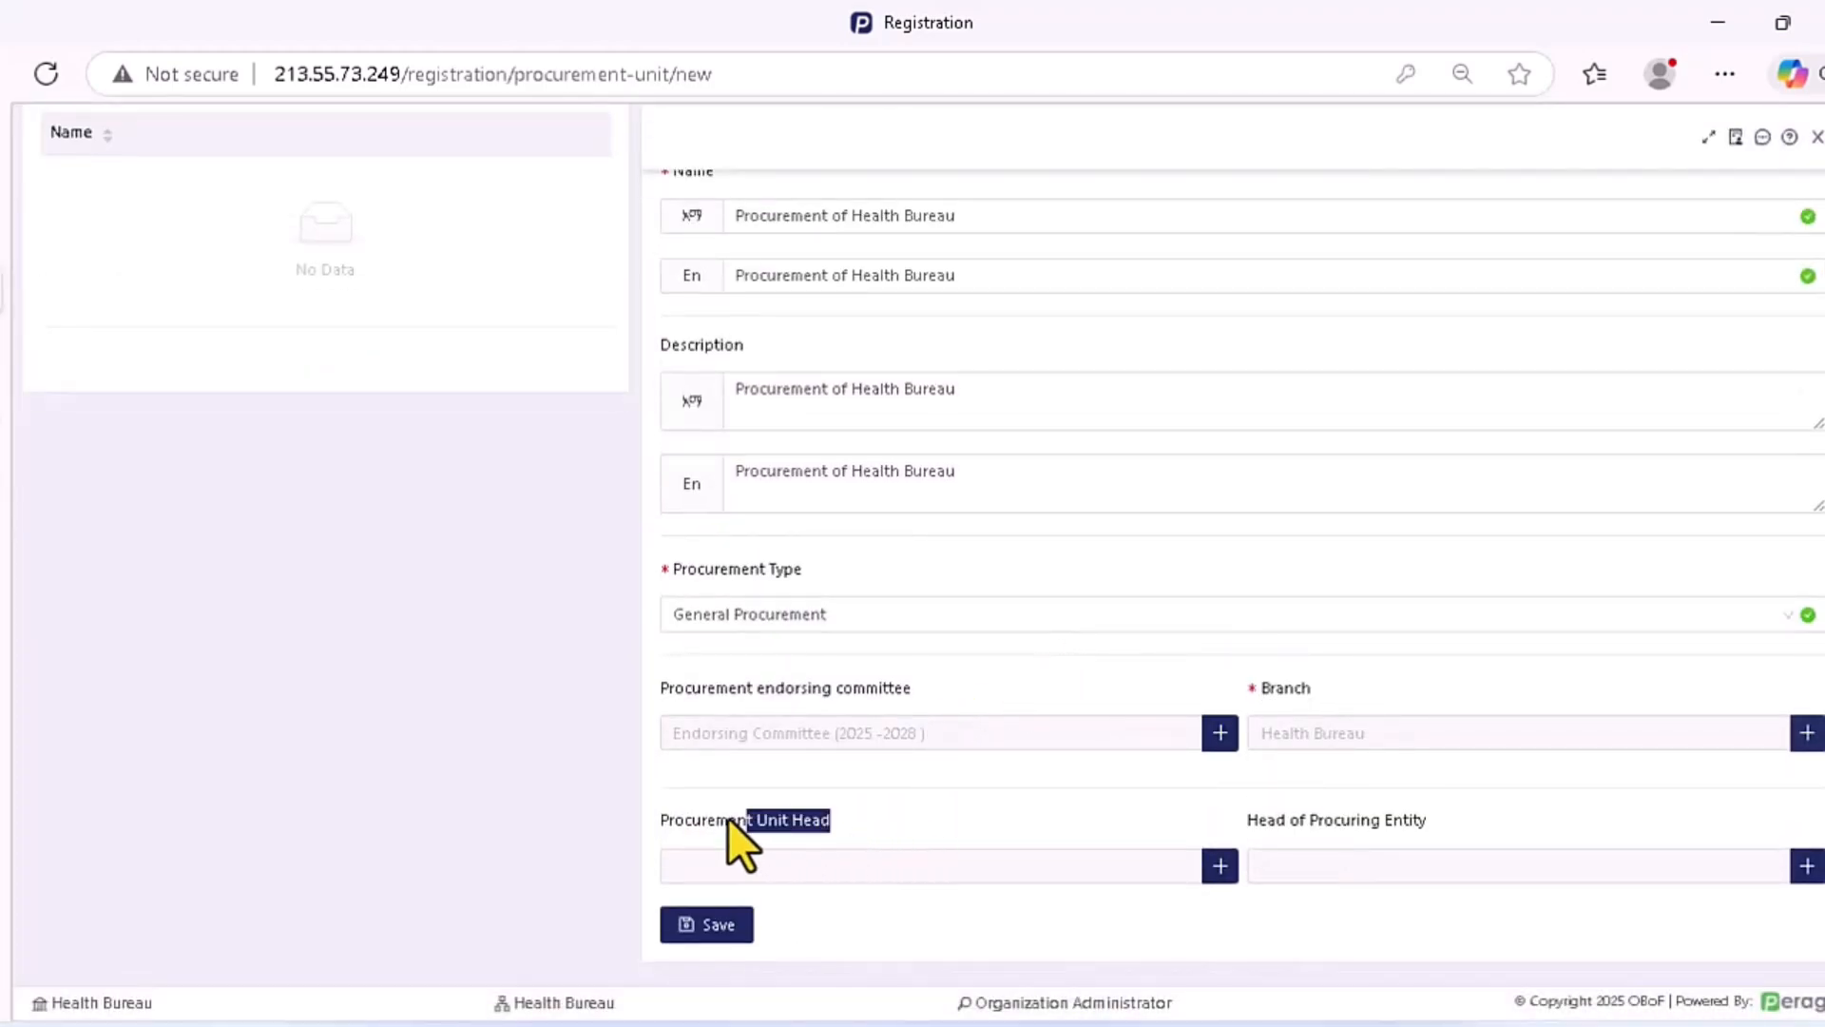
{"action": "left_click", "coordinate": [613, 829]}
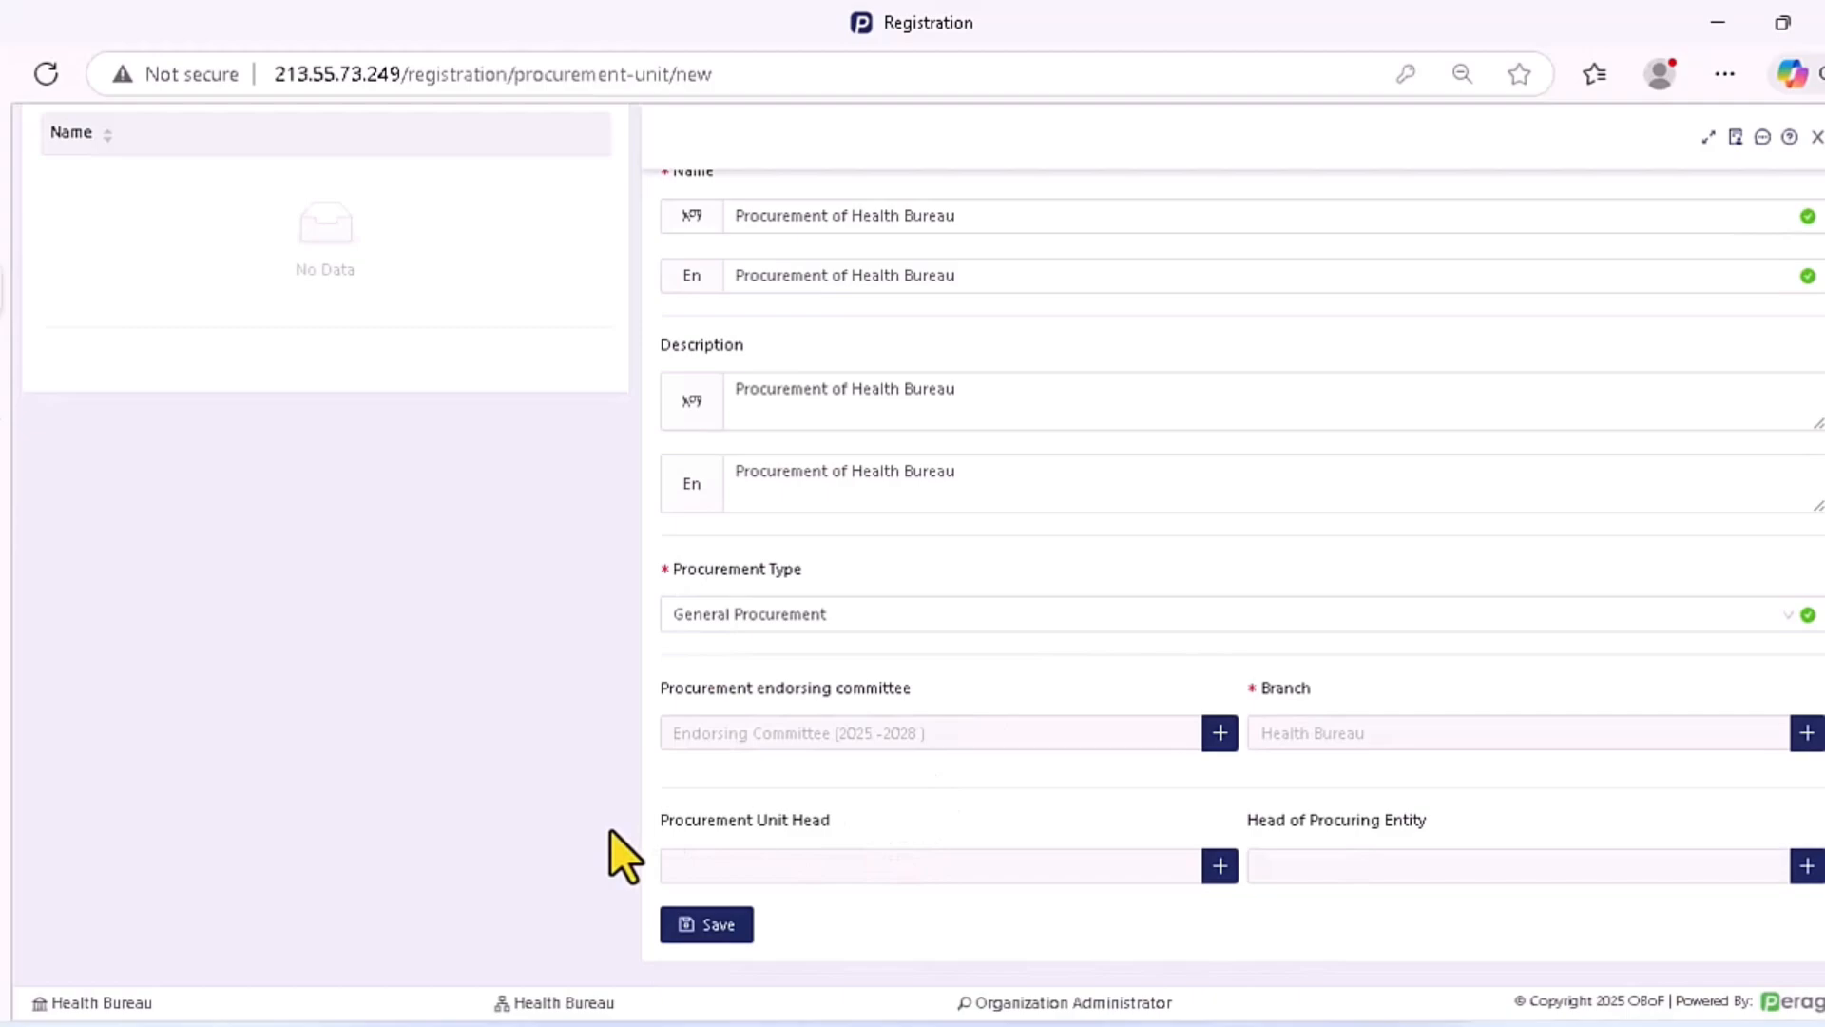
{"action": "left_click", "coordinate": [1219, 866]}
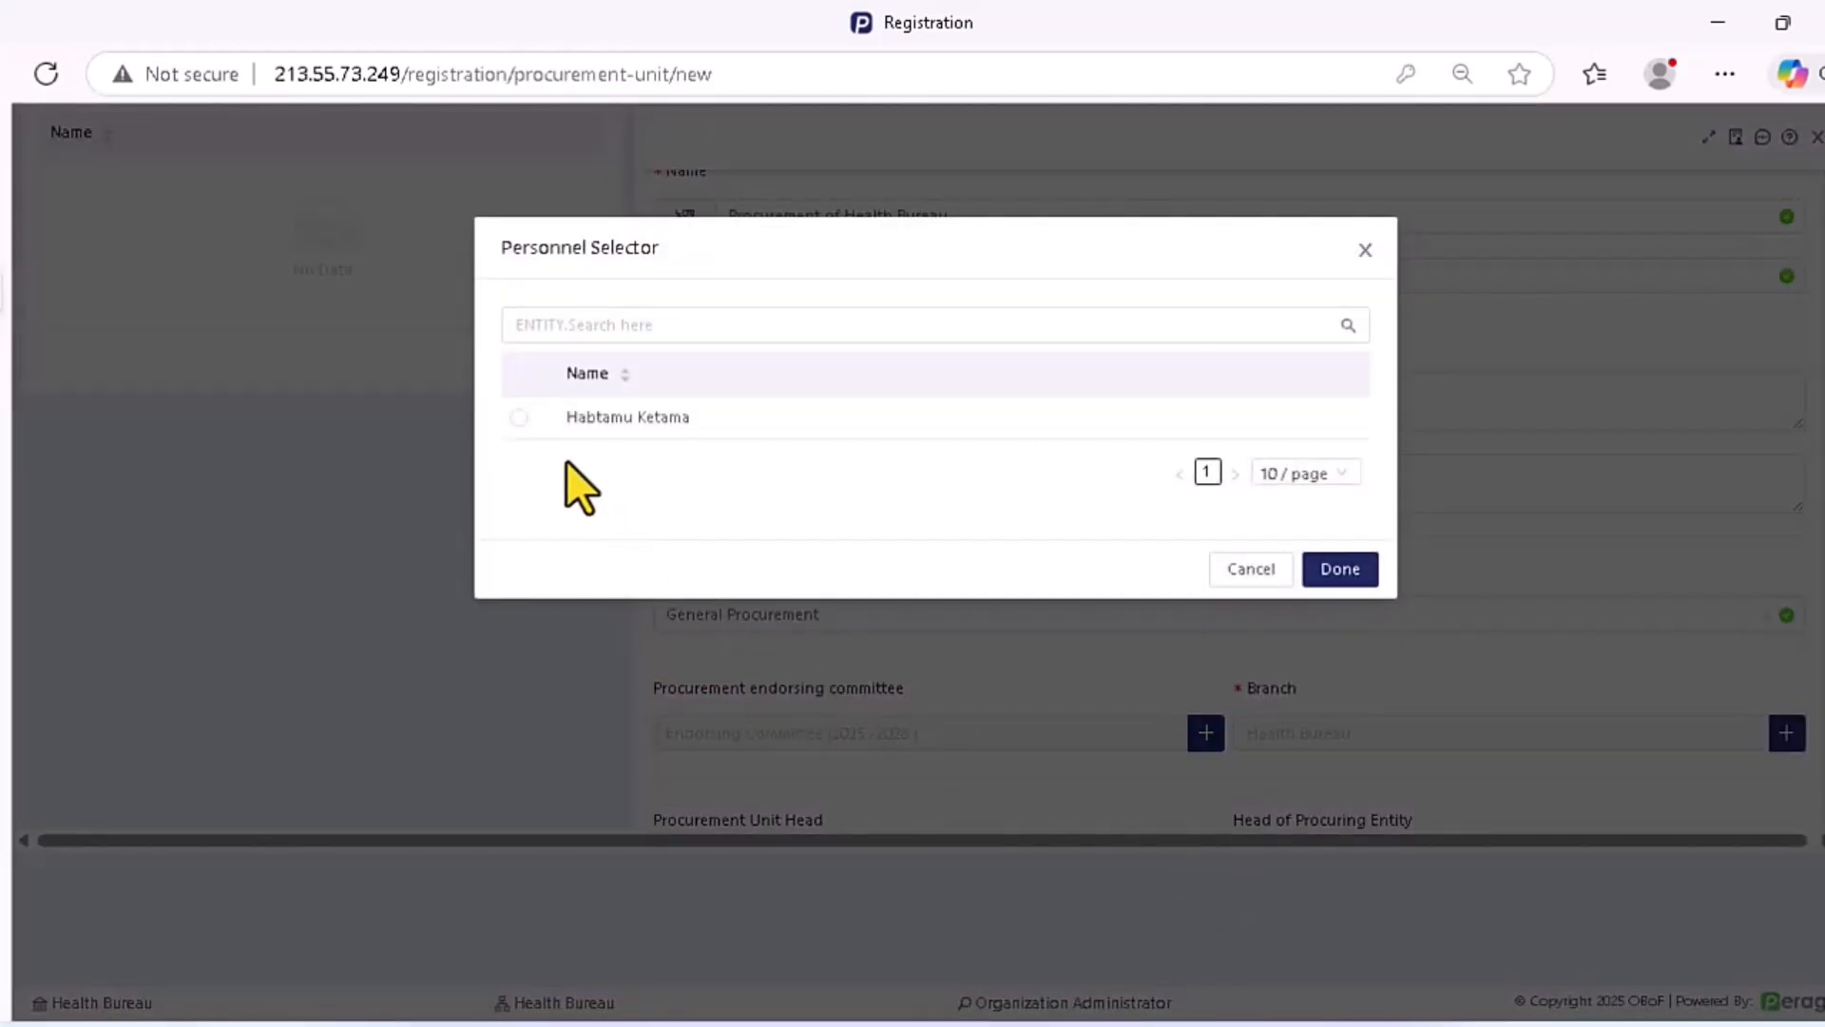
{"action": "left_click", "coordinate": [518, 418]}
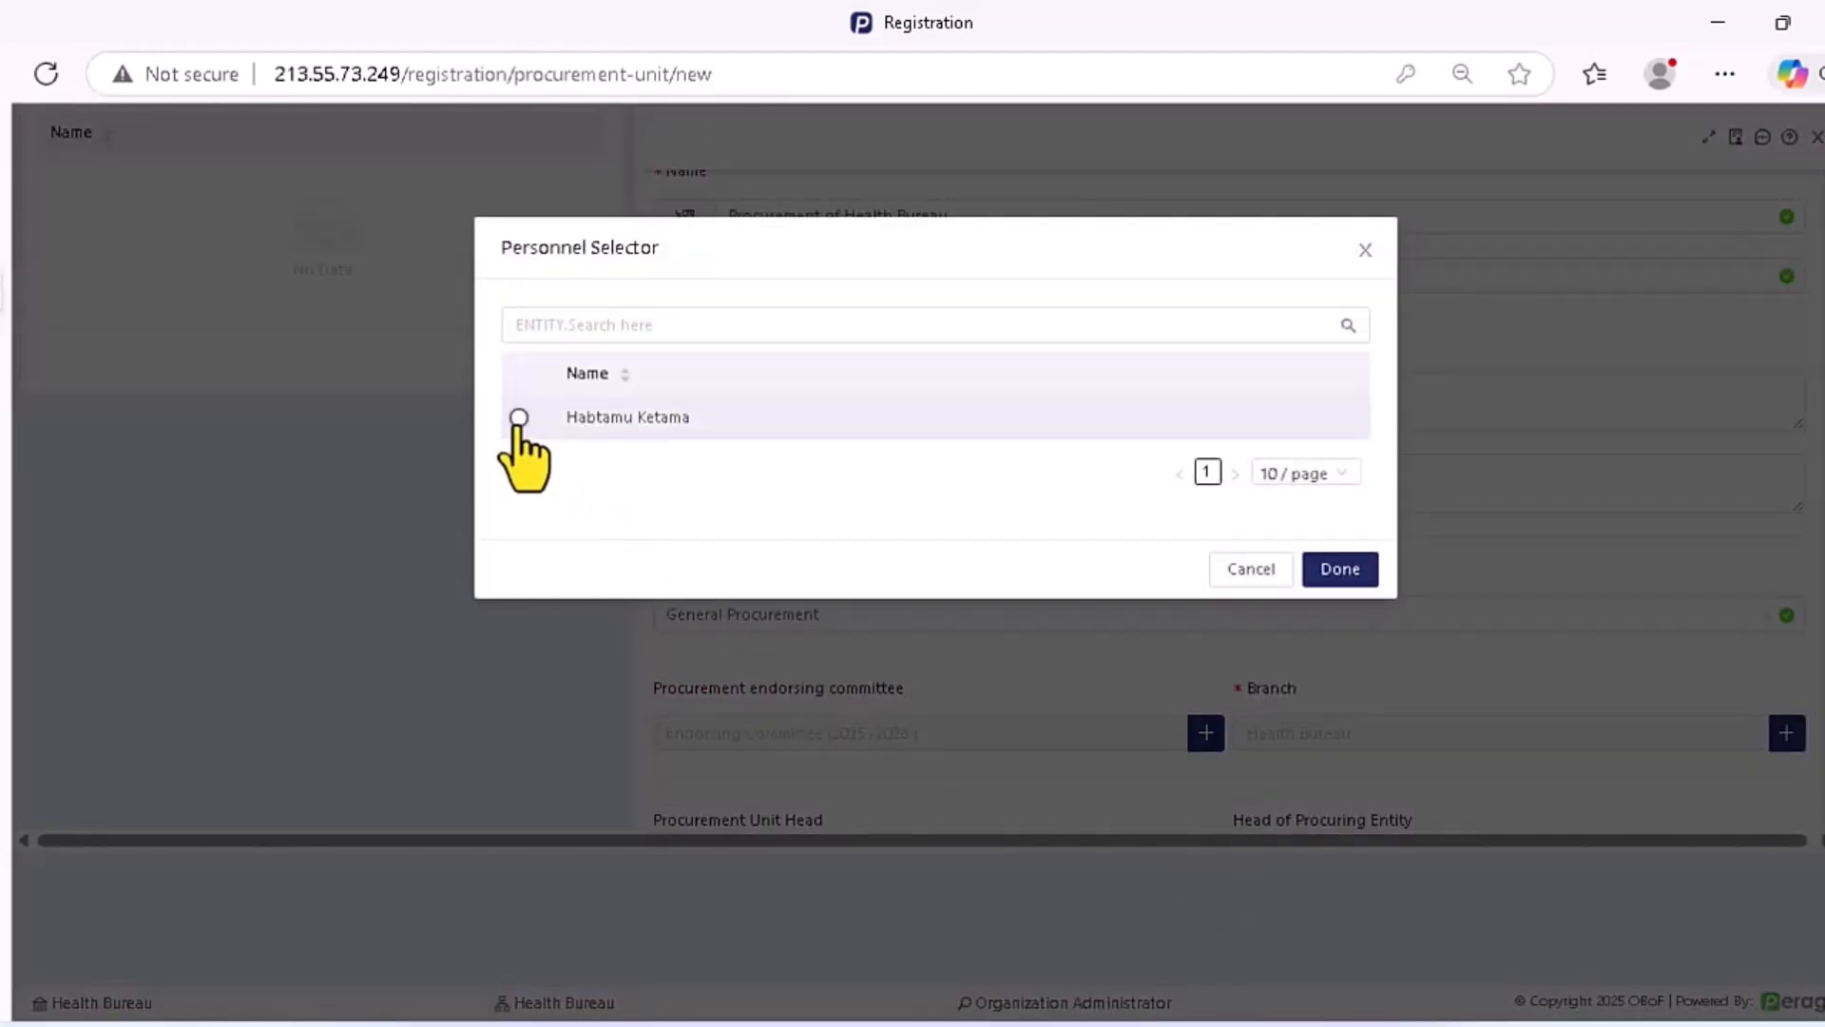
{"action": "left_click", "coordinate": [1331, 582]}
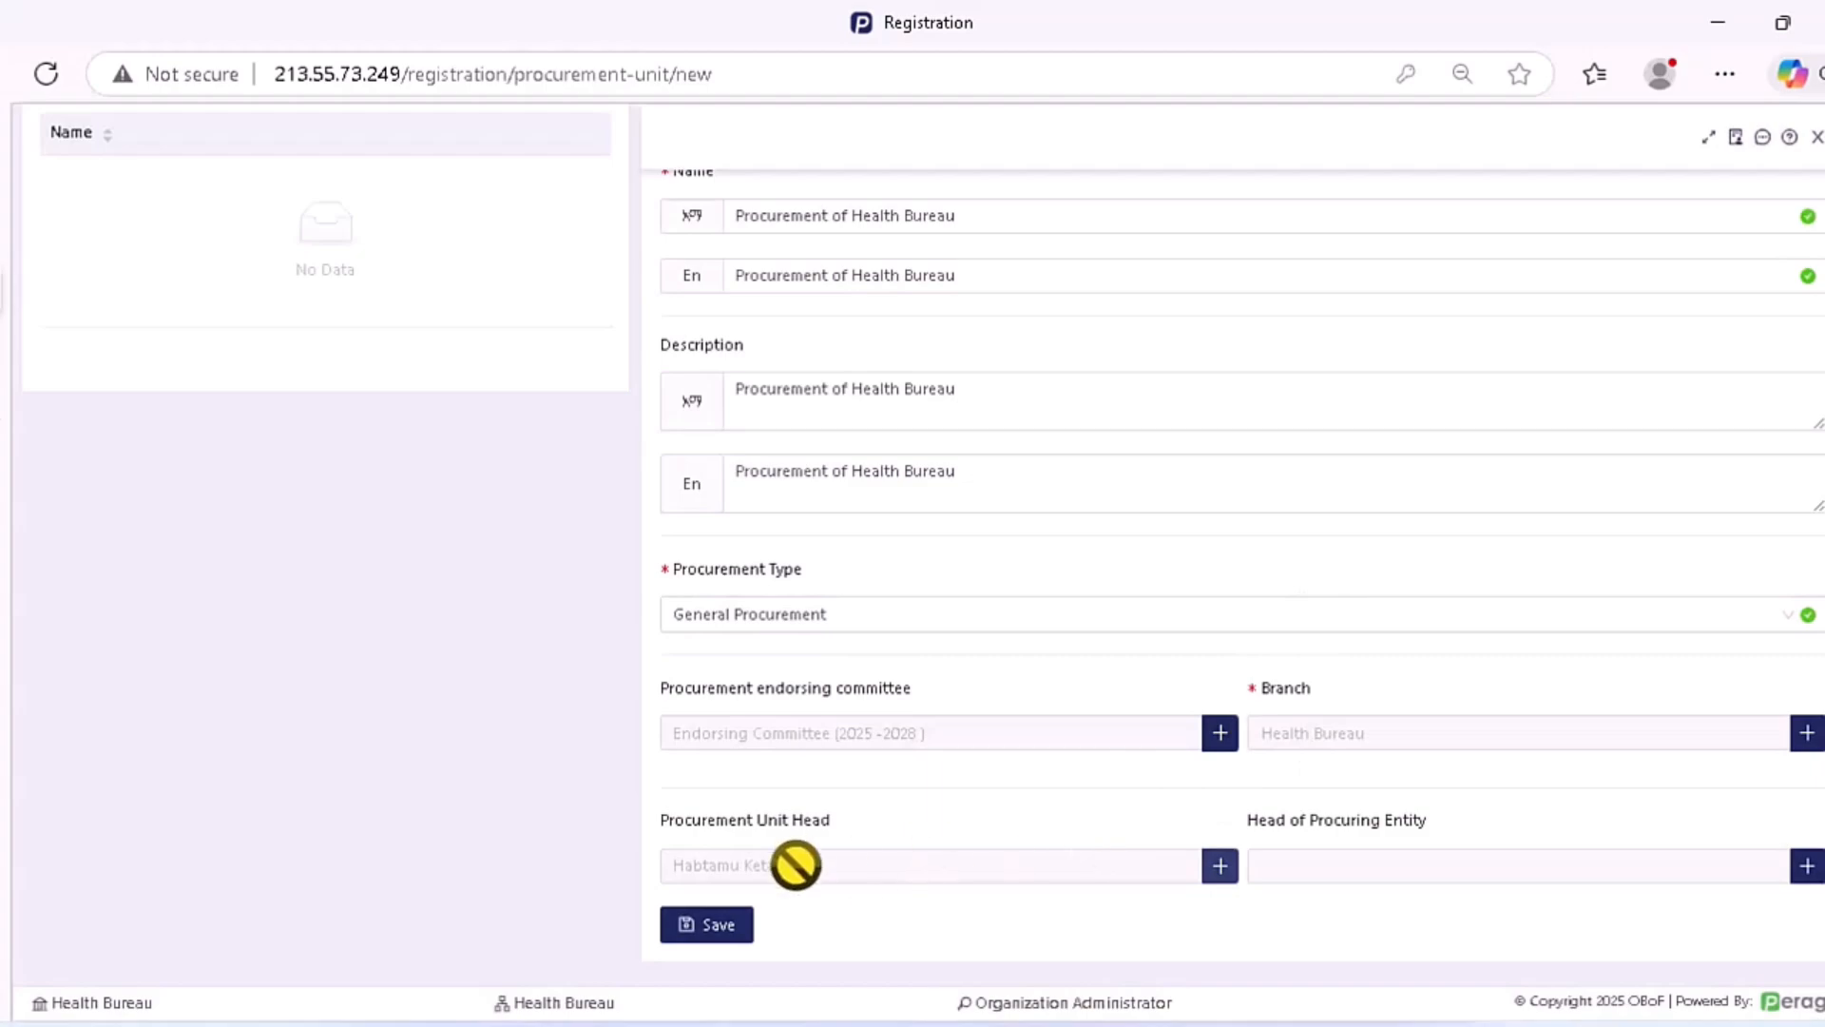
Assign the listed person as Head of Procuring Entity and save the new procurement unit.
{"action": "left_click", "coordinate": [1807, 865]}
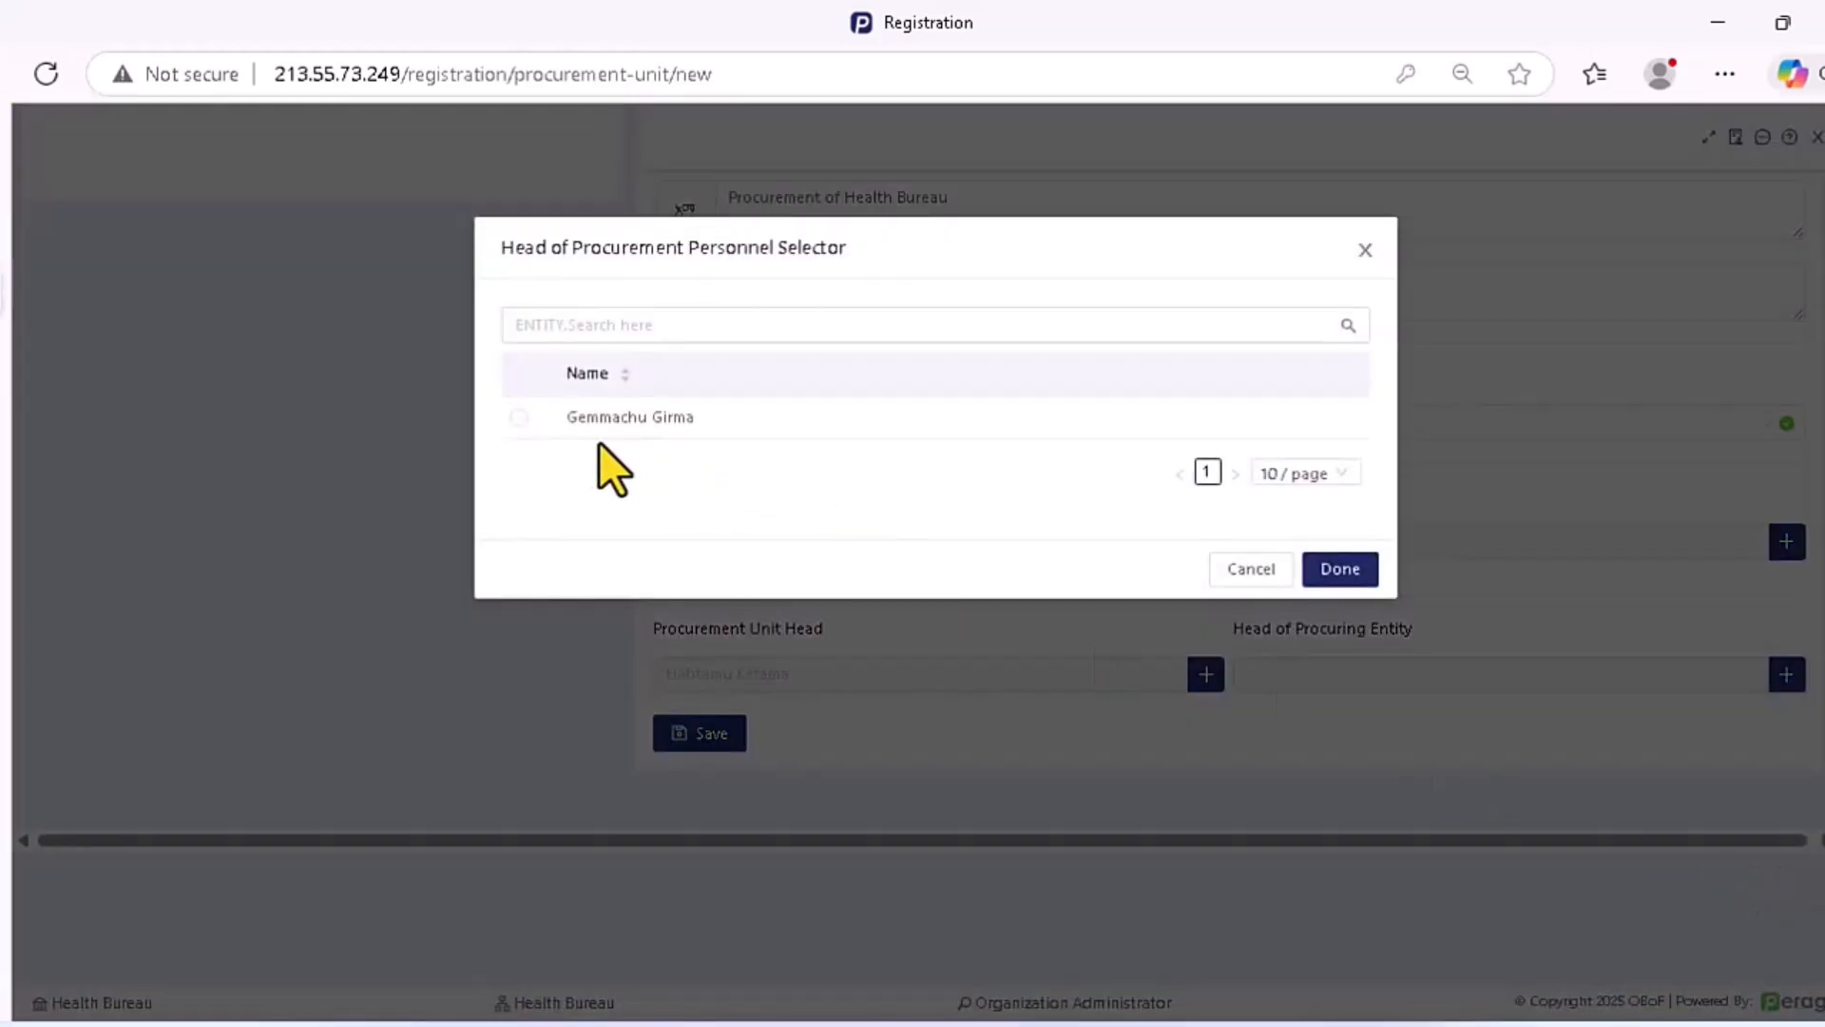
{"action": "left_click", "coordinate": [519, 417]}
{"action": "left_click", "coordinate": [1339, 569]}
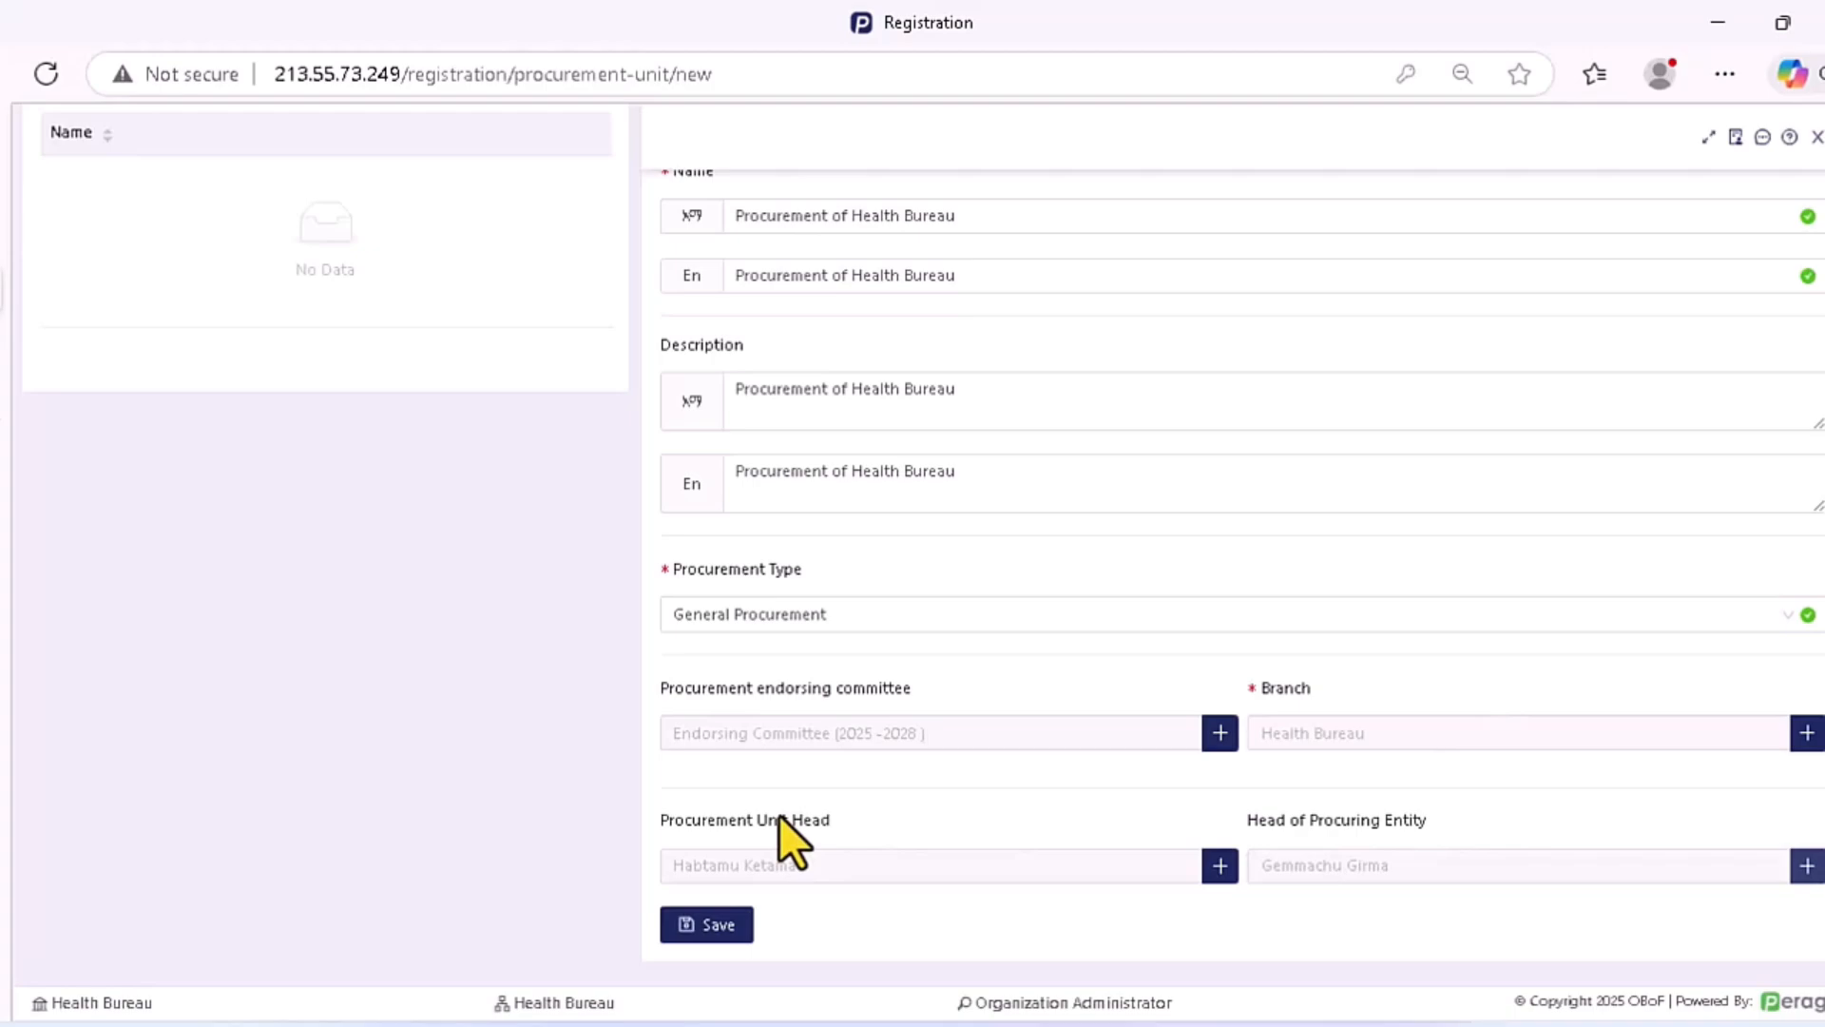
{"action": "left_click", "coordinate": [720, 926]}
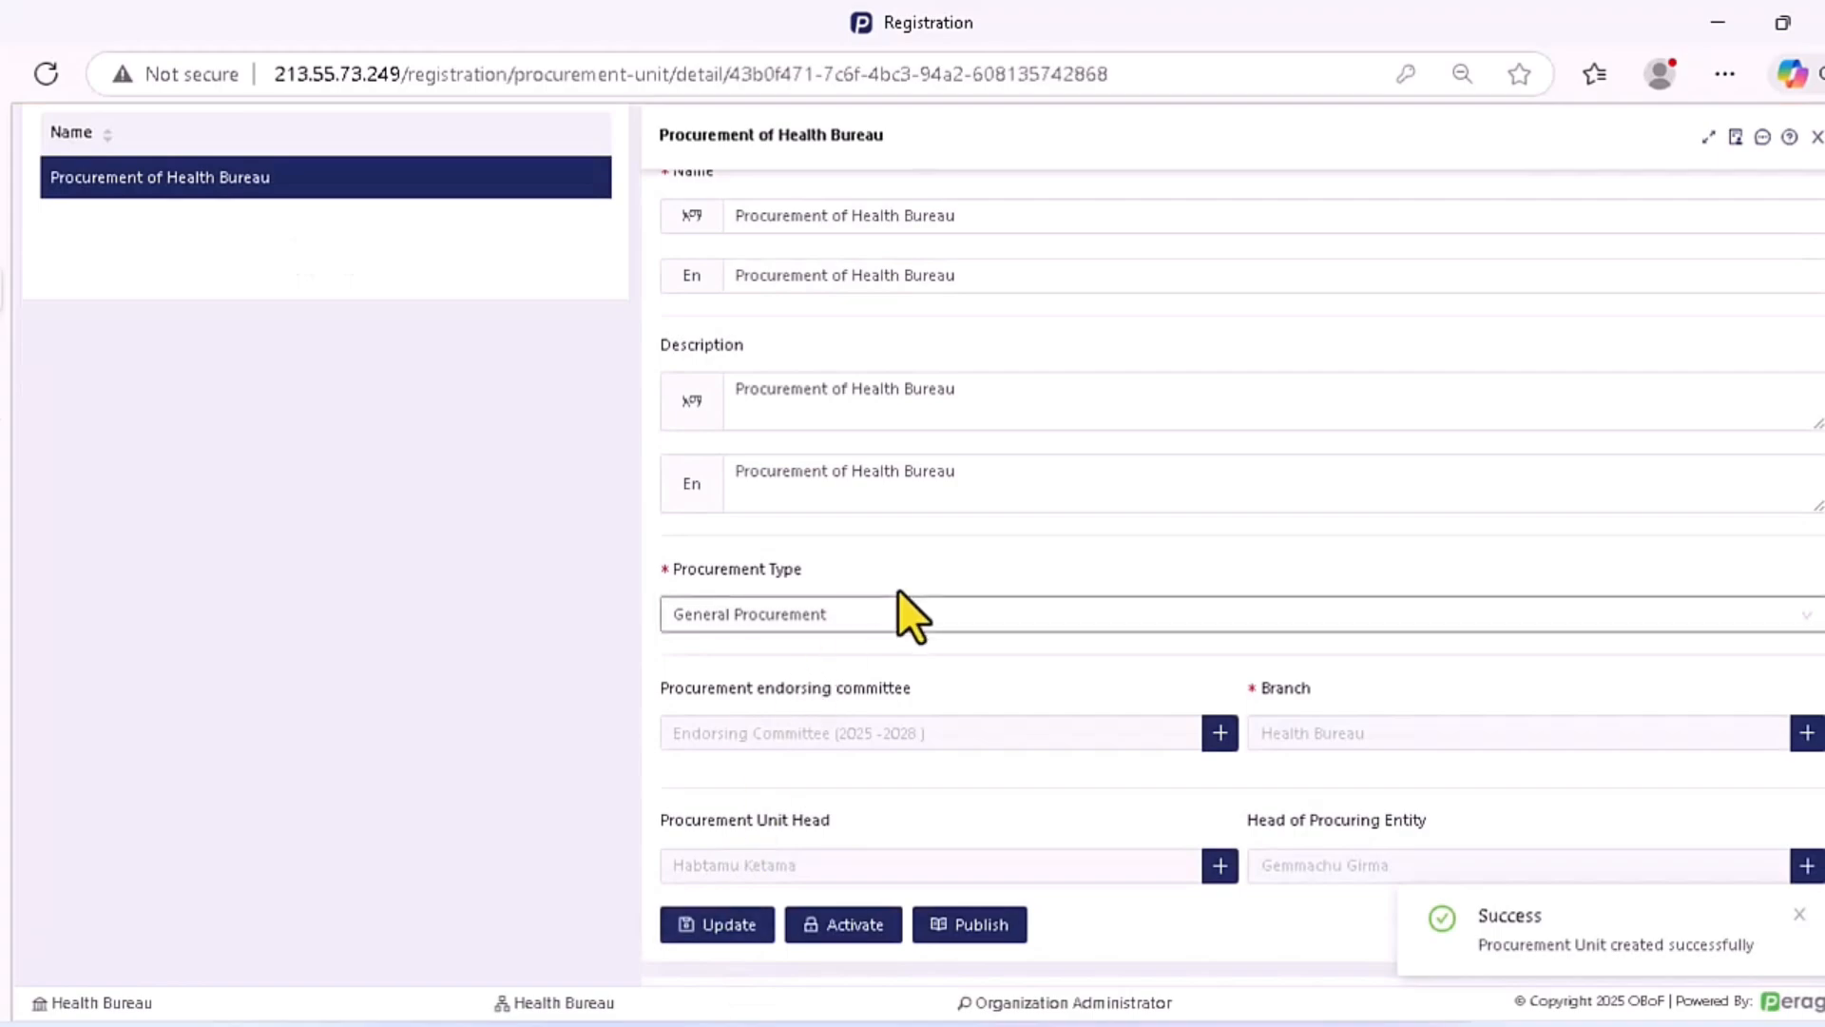
Add the listed person to the unit's Procurement Officers and save the officers list.
{"action": "scroll", "coordinate": [904, 588], "scroll_direction": "down", "scroll_amount": 2}
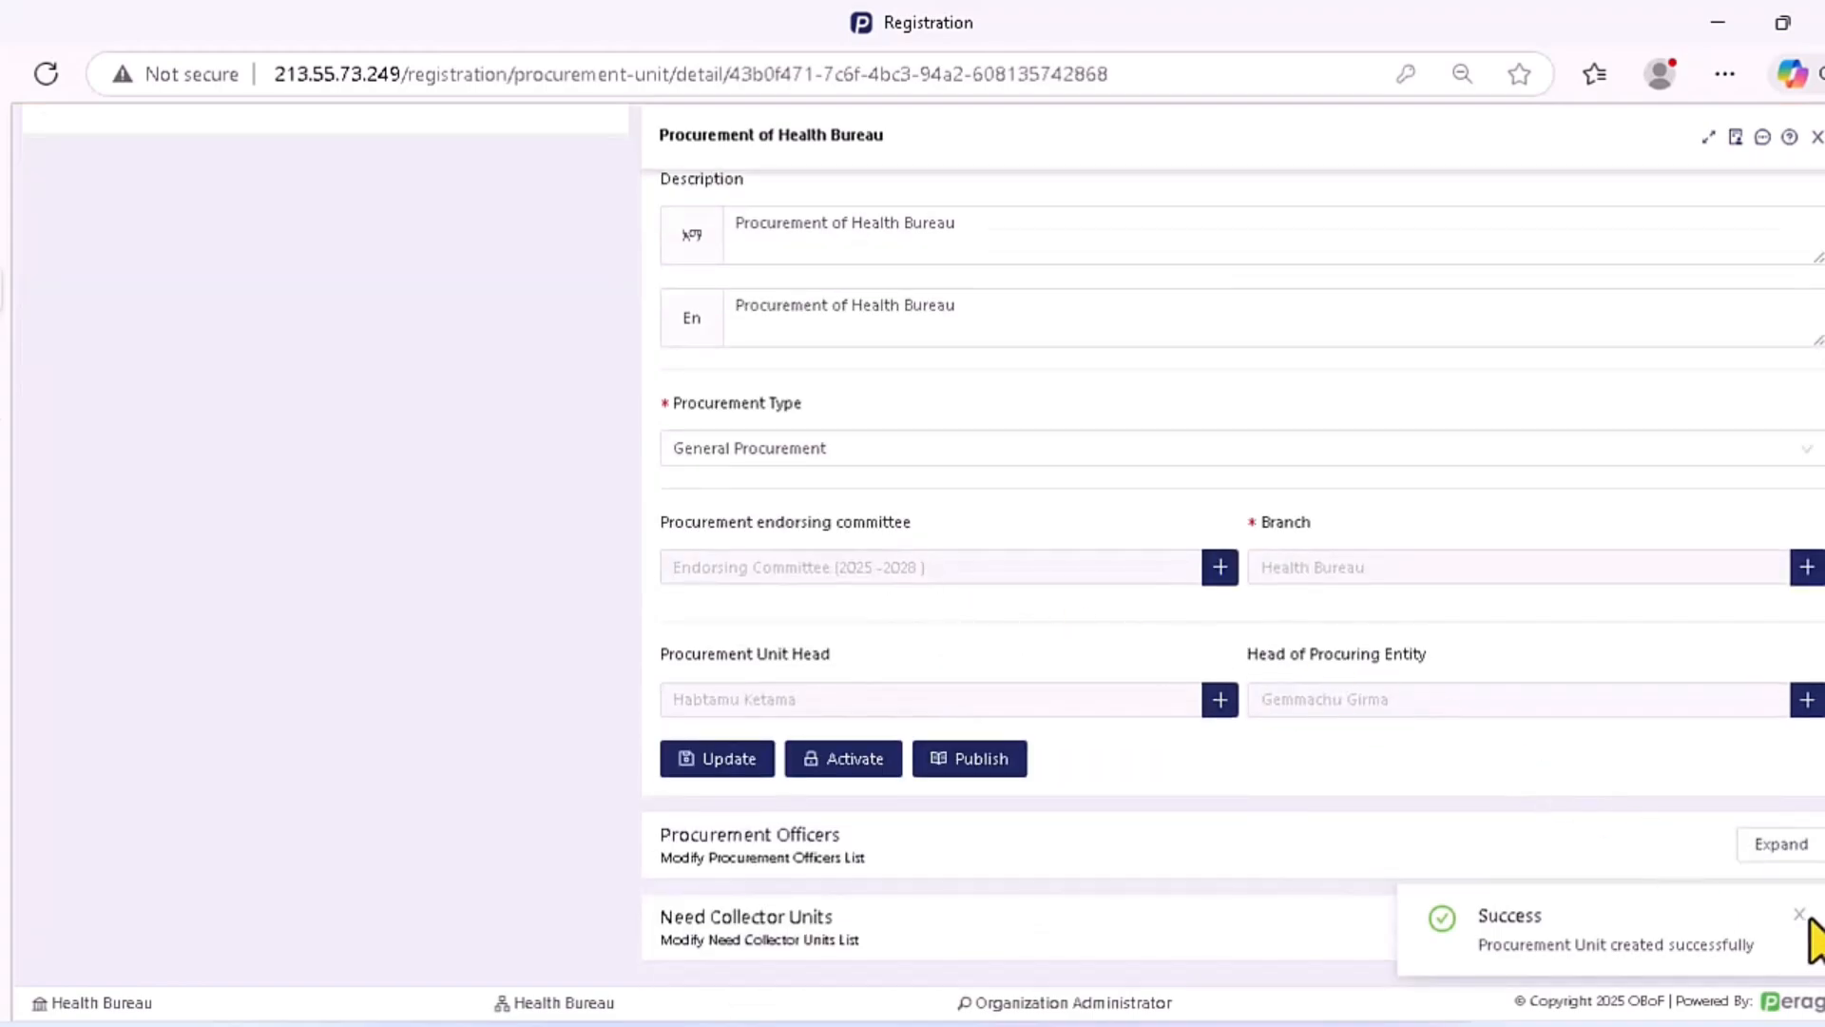
{"action": "left_click_drag", "start_coordinate": [846, 839], "coordinate": [662, 844]}
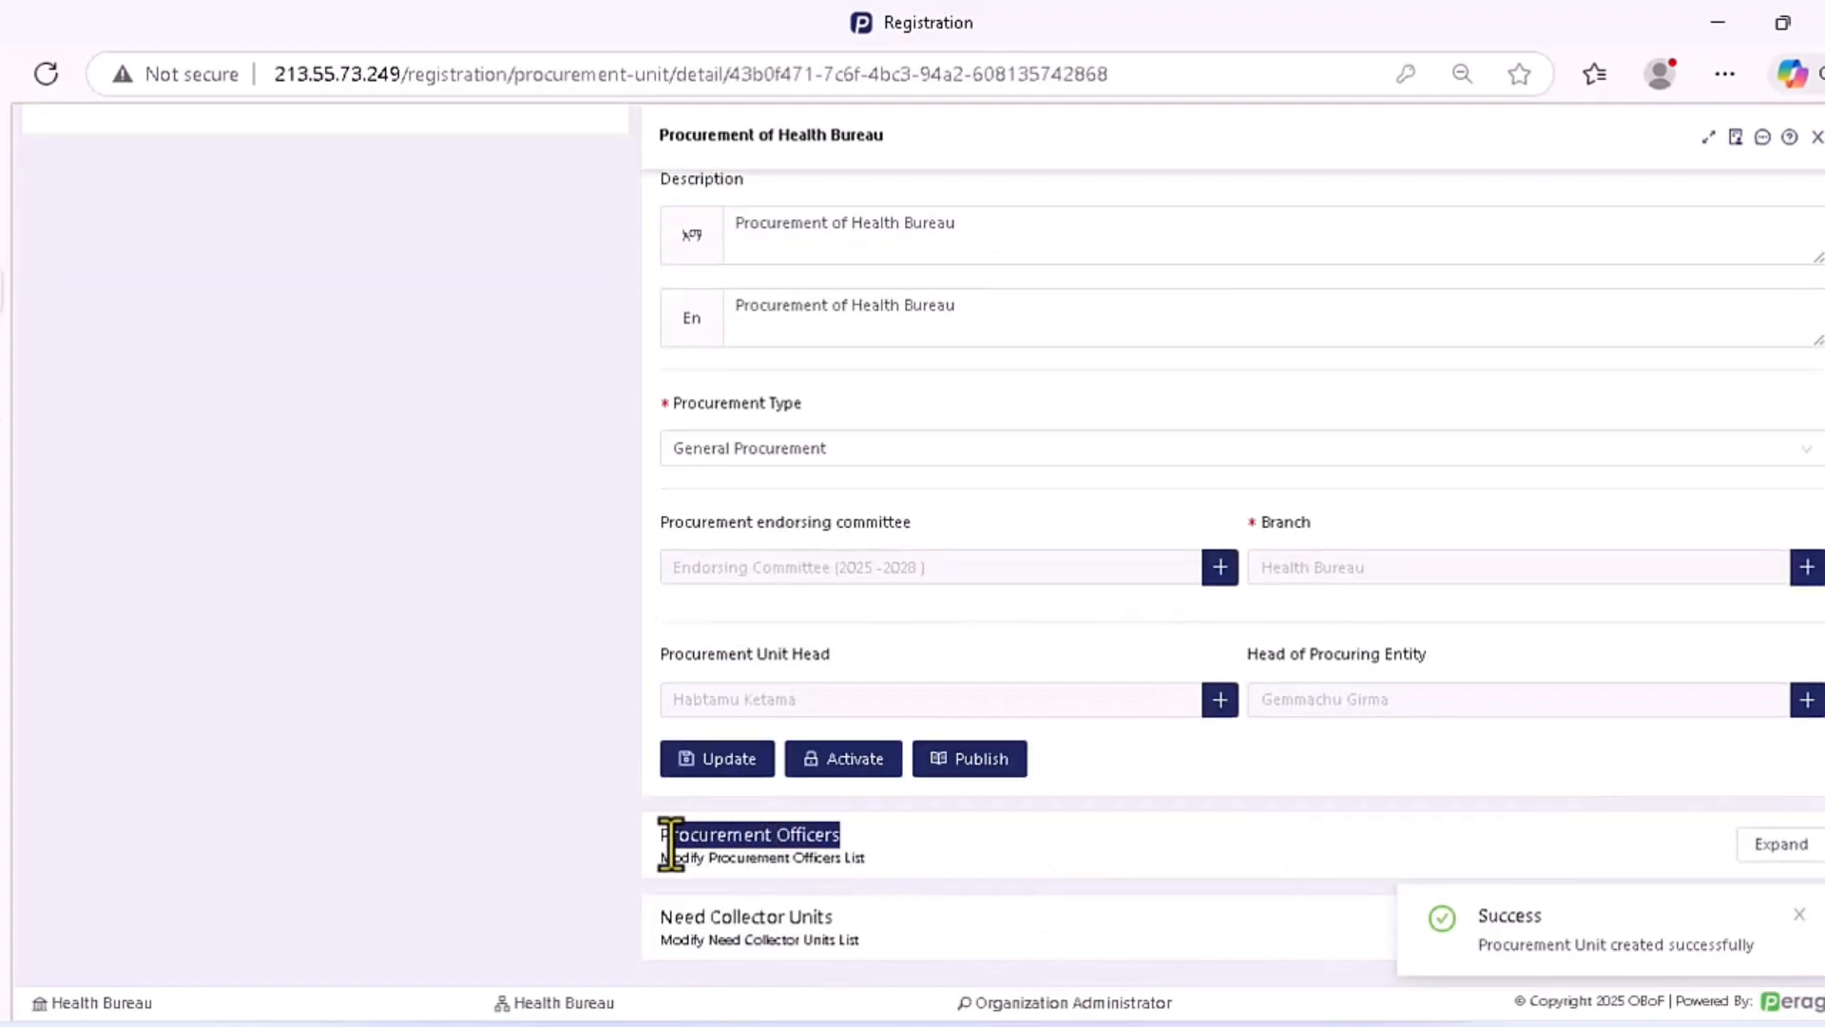
{"action": "left_click", "coordinate": [1485, 865]}
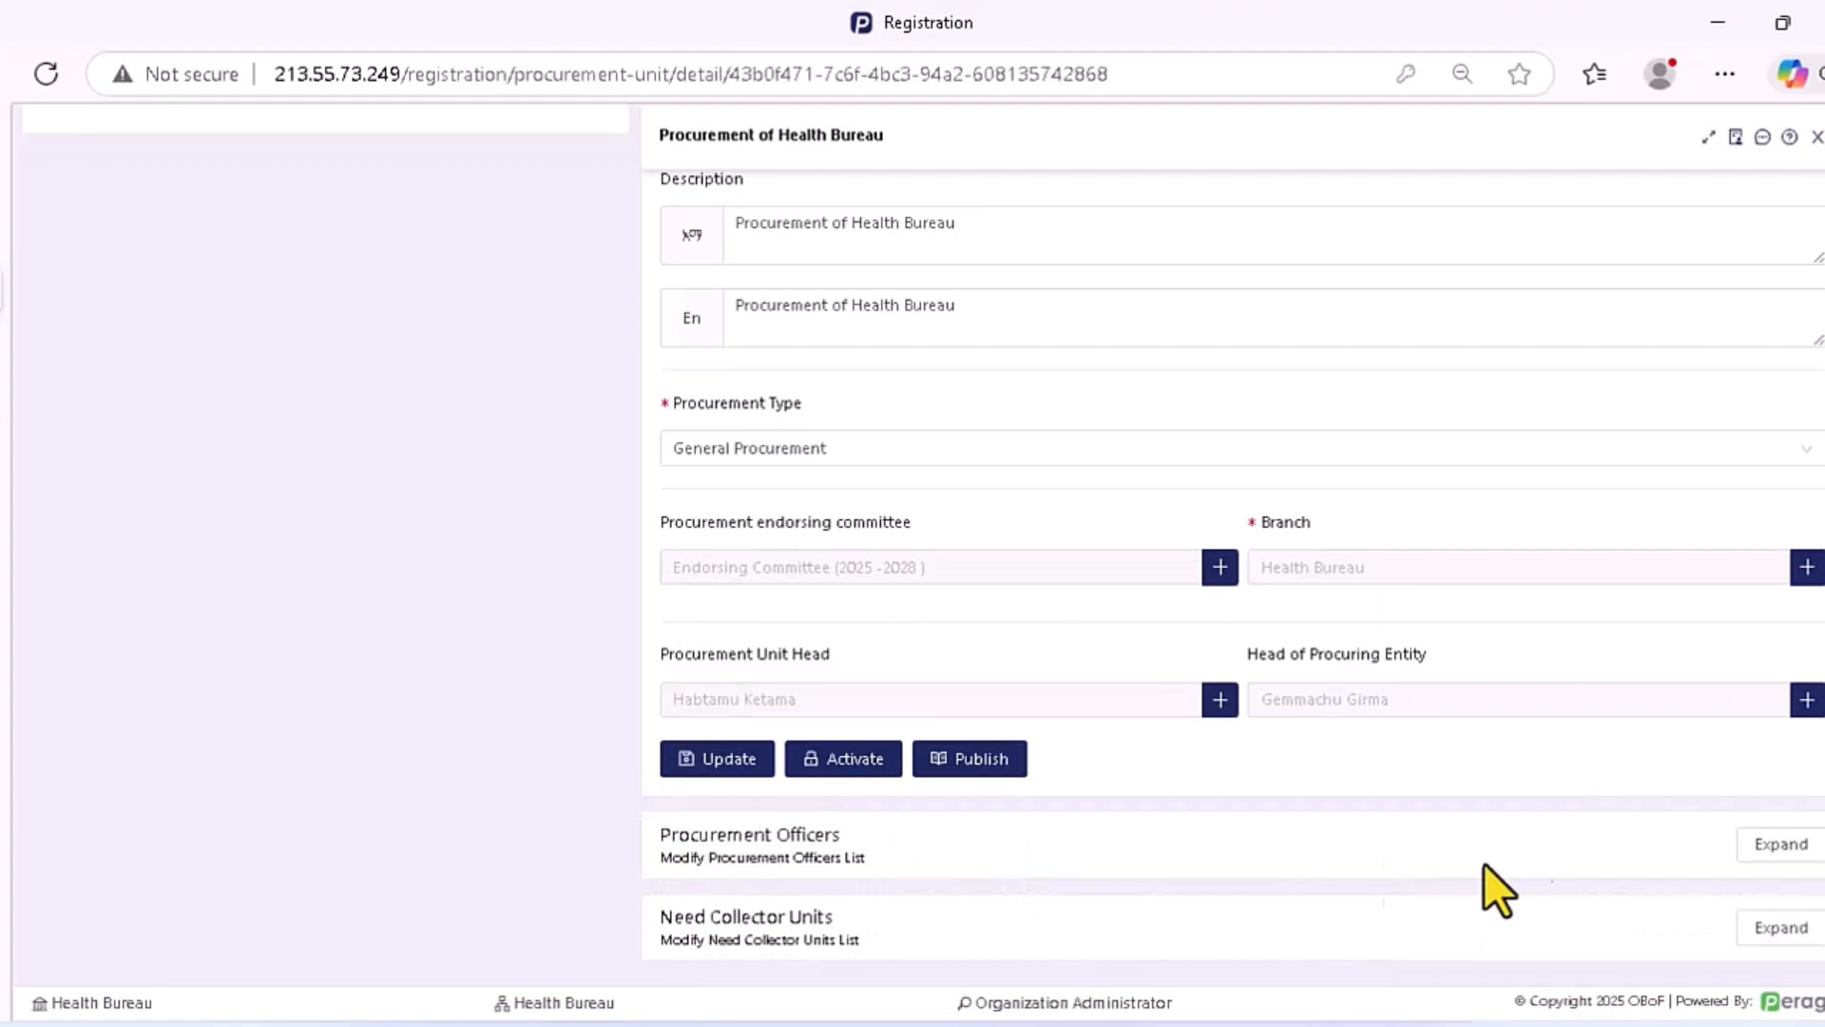
{"action": "left_click", "coordinate": [1780, 844]}
{"action": "scroll", "coordinate": [1369, 875], "scroll_direction": "down", "scroll_amount": 2}
{"action": "scroll", "coordinate": [1521, 780], "scroll_direction": "down", "scroll_amount": 2}
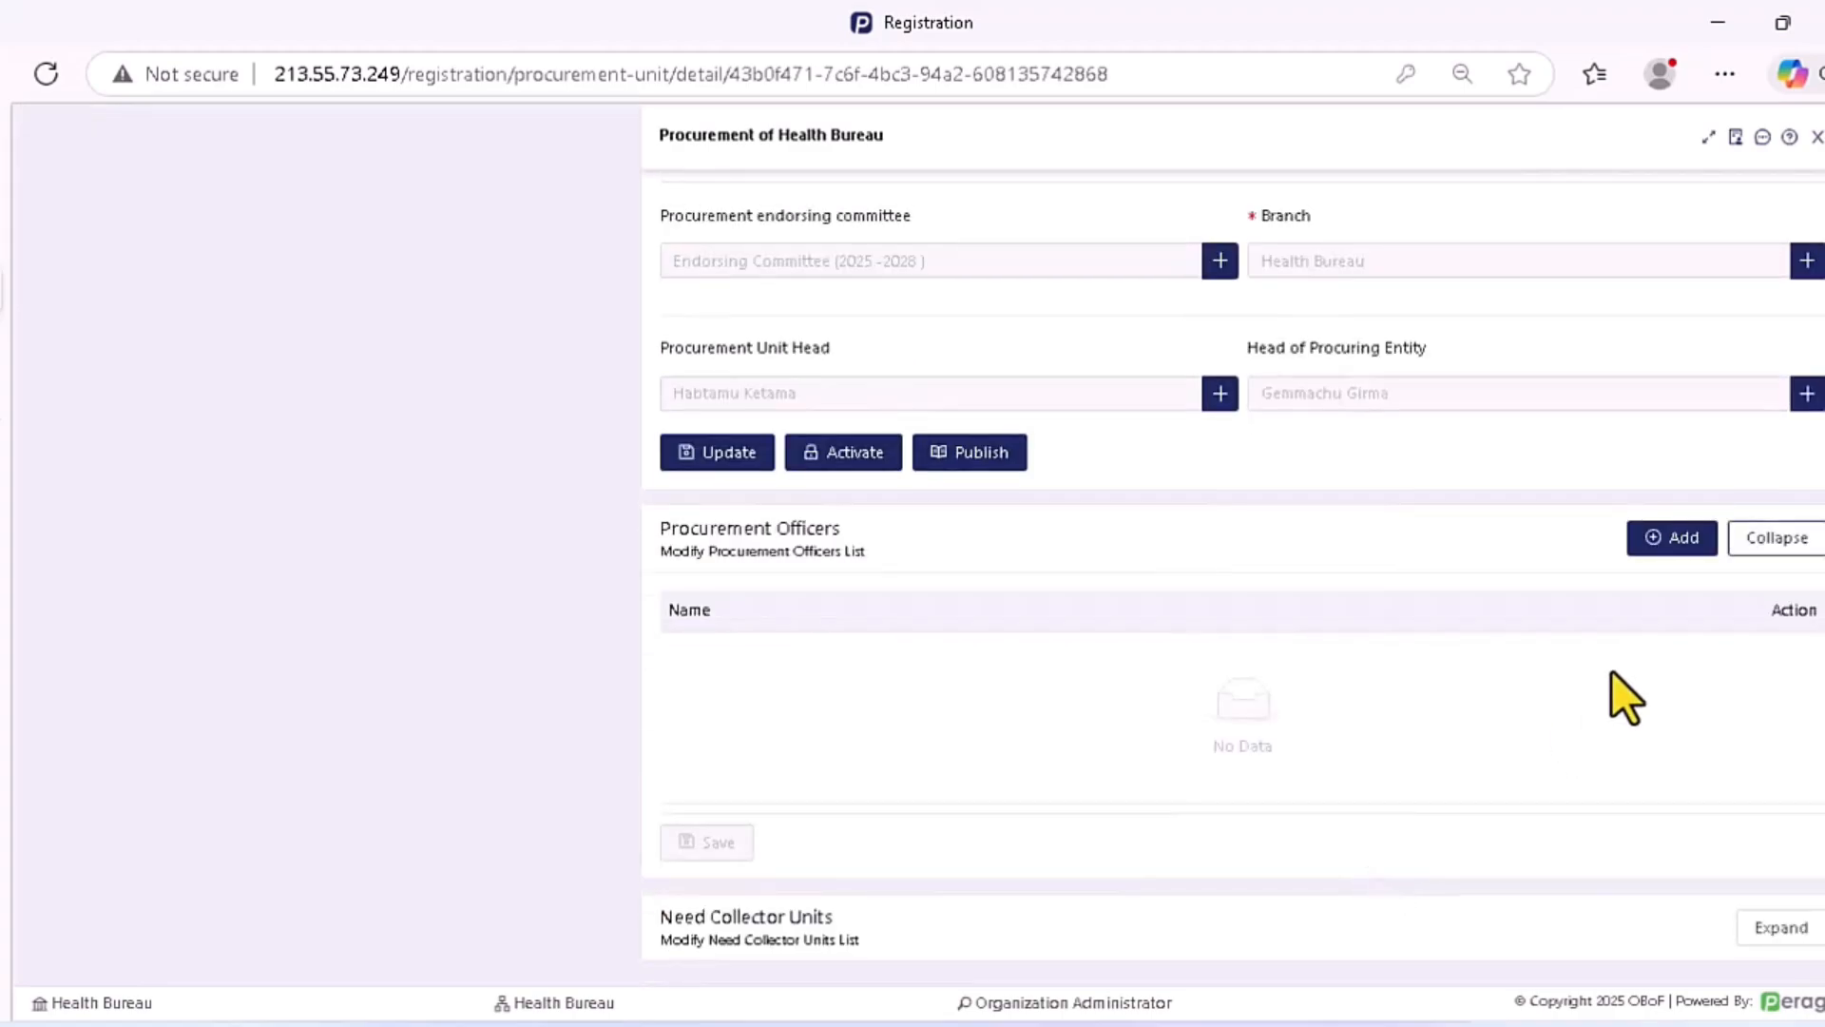
{"action": "left_click", "coordinate": [1666, 534]}
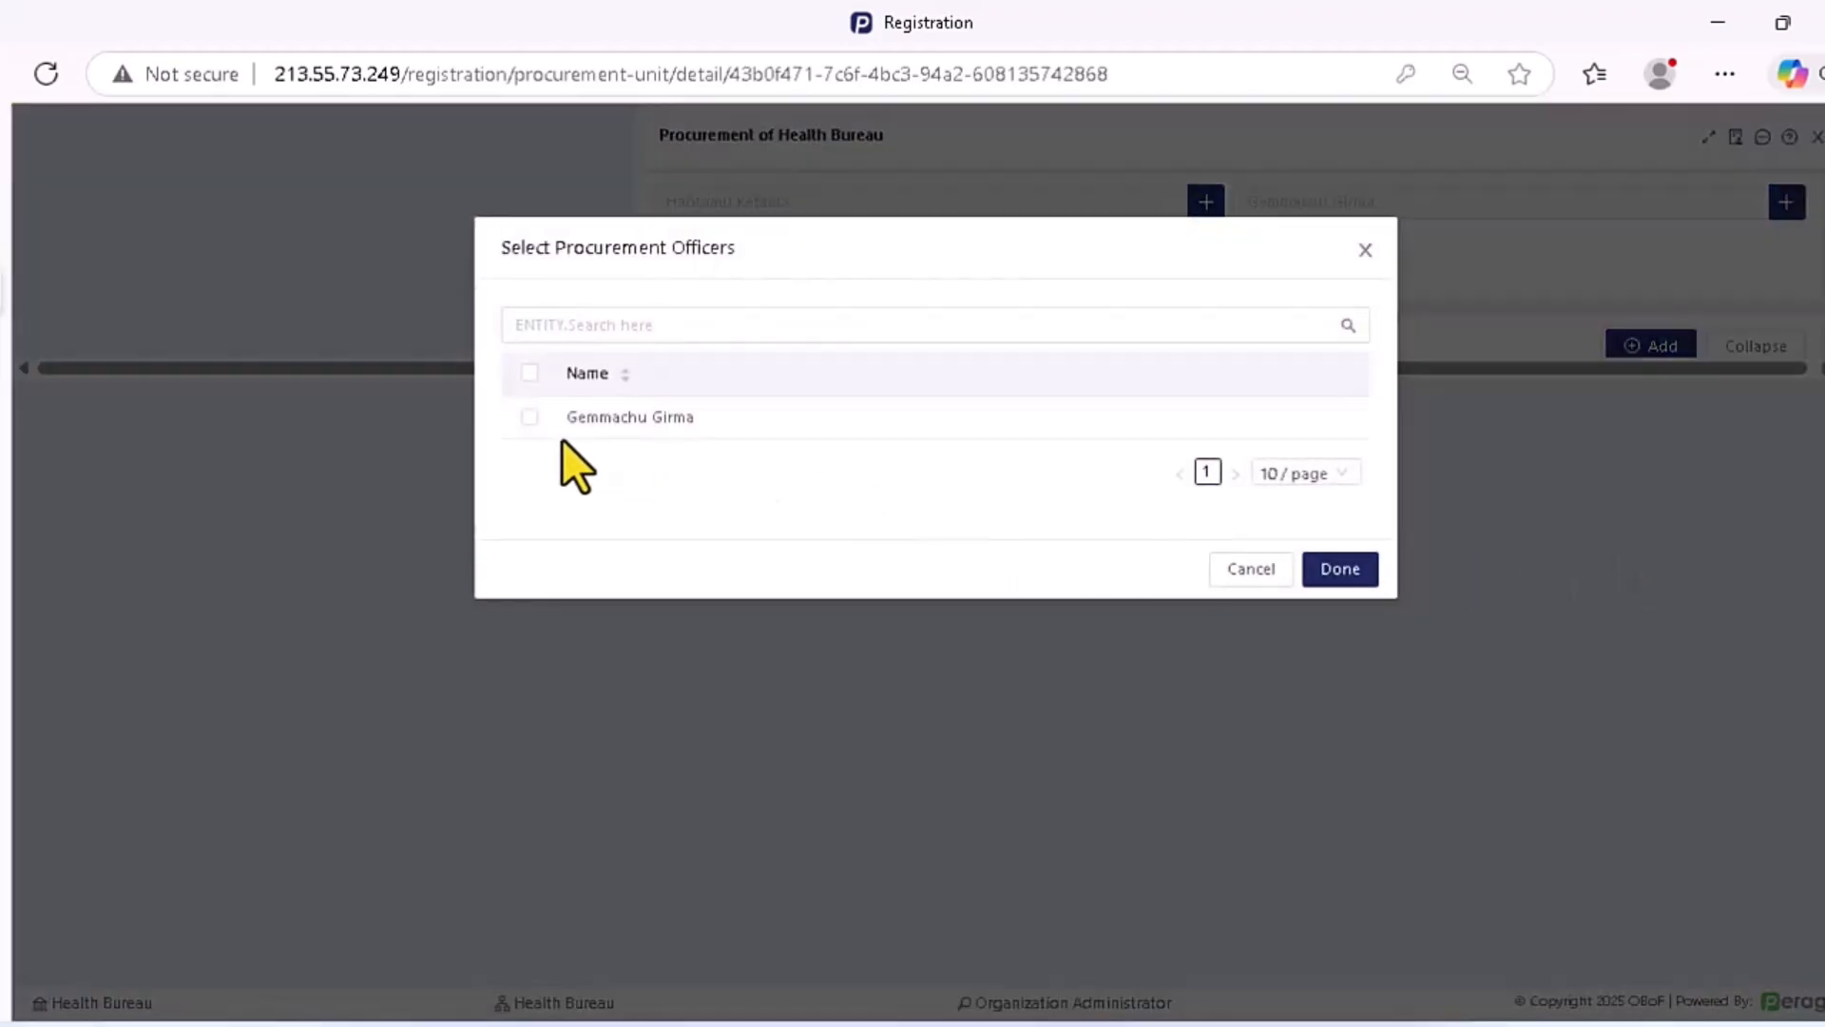
{"action": "left_click", "coordinate": [529, 418]}
{"action": "left_click", "coordinate": [1342, 569]}
{"action": "left_click", "coordinate": [728, 844]}
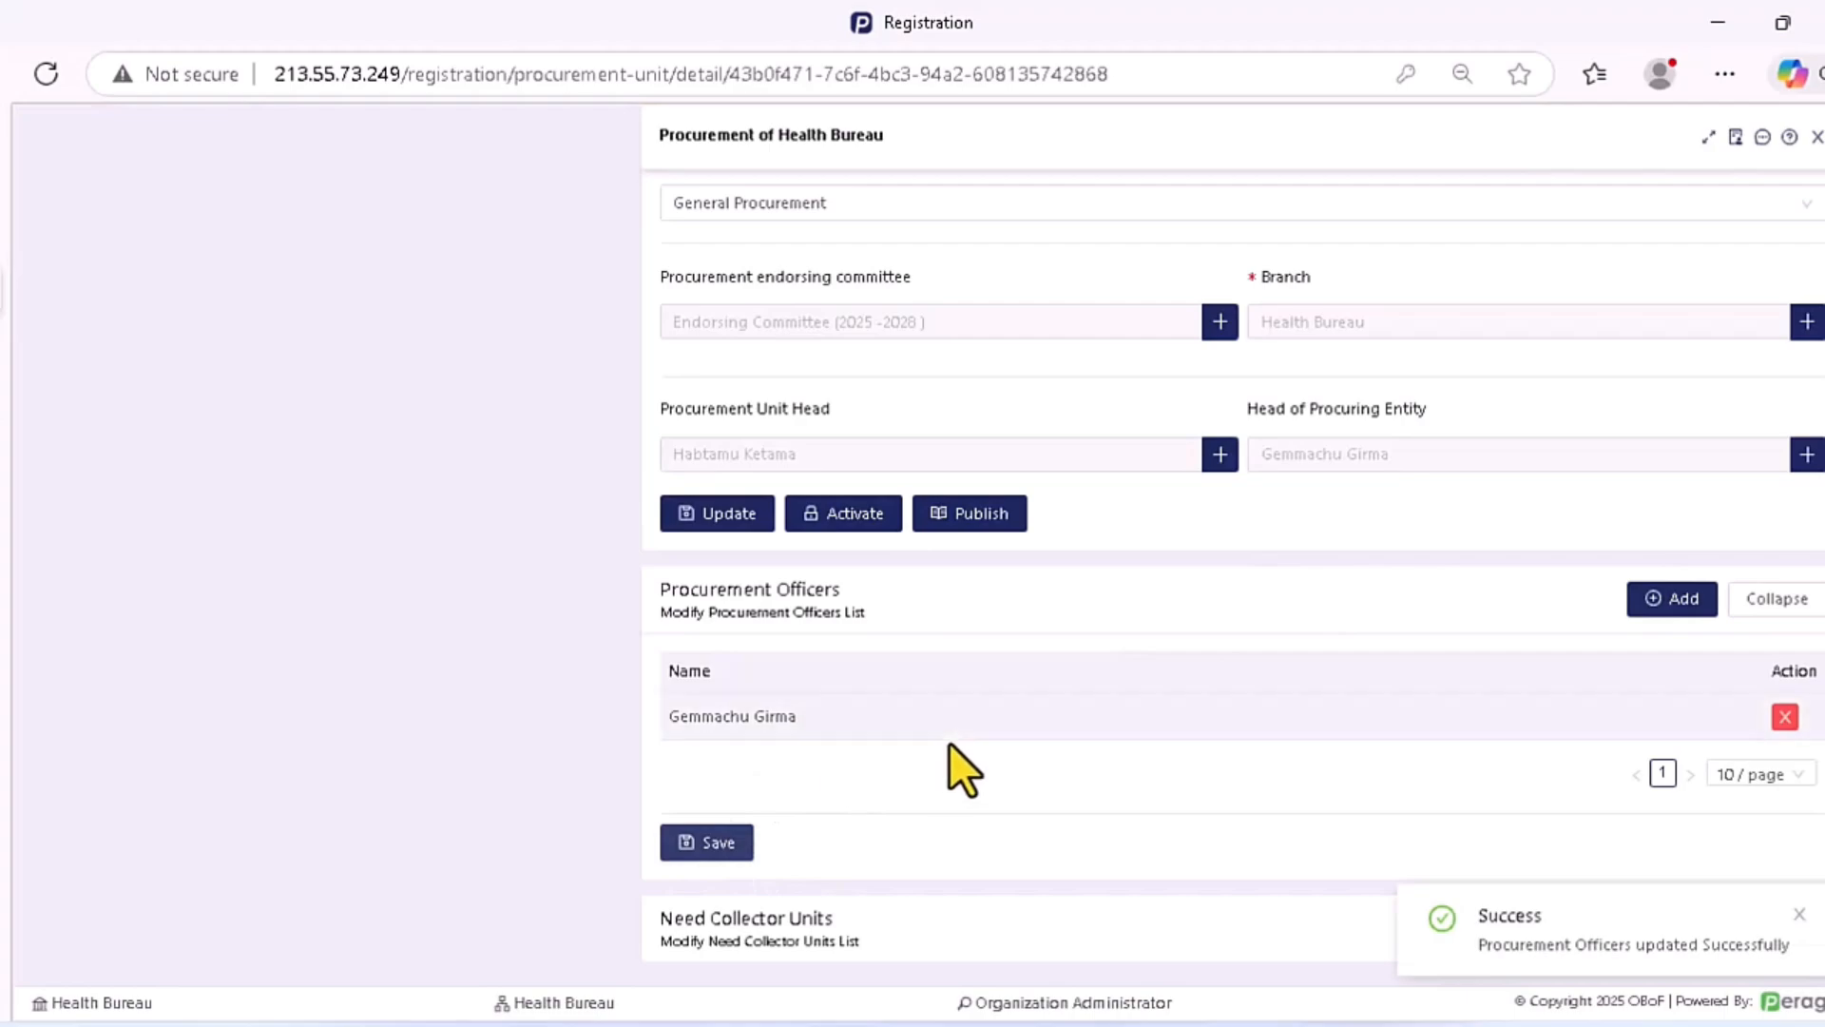
Add Health Bureau, Finance department and HR department to the procurement unit's need collector units.
{"action": "left_click", "coordinate": [1799, 915]}
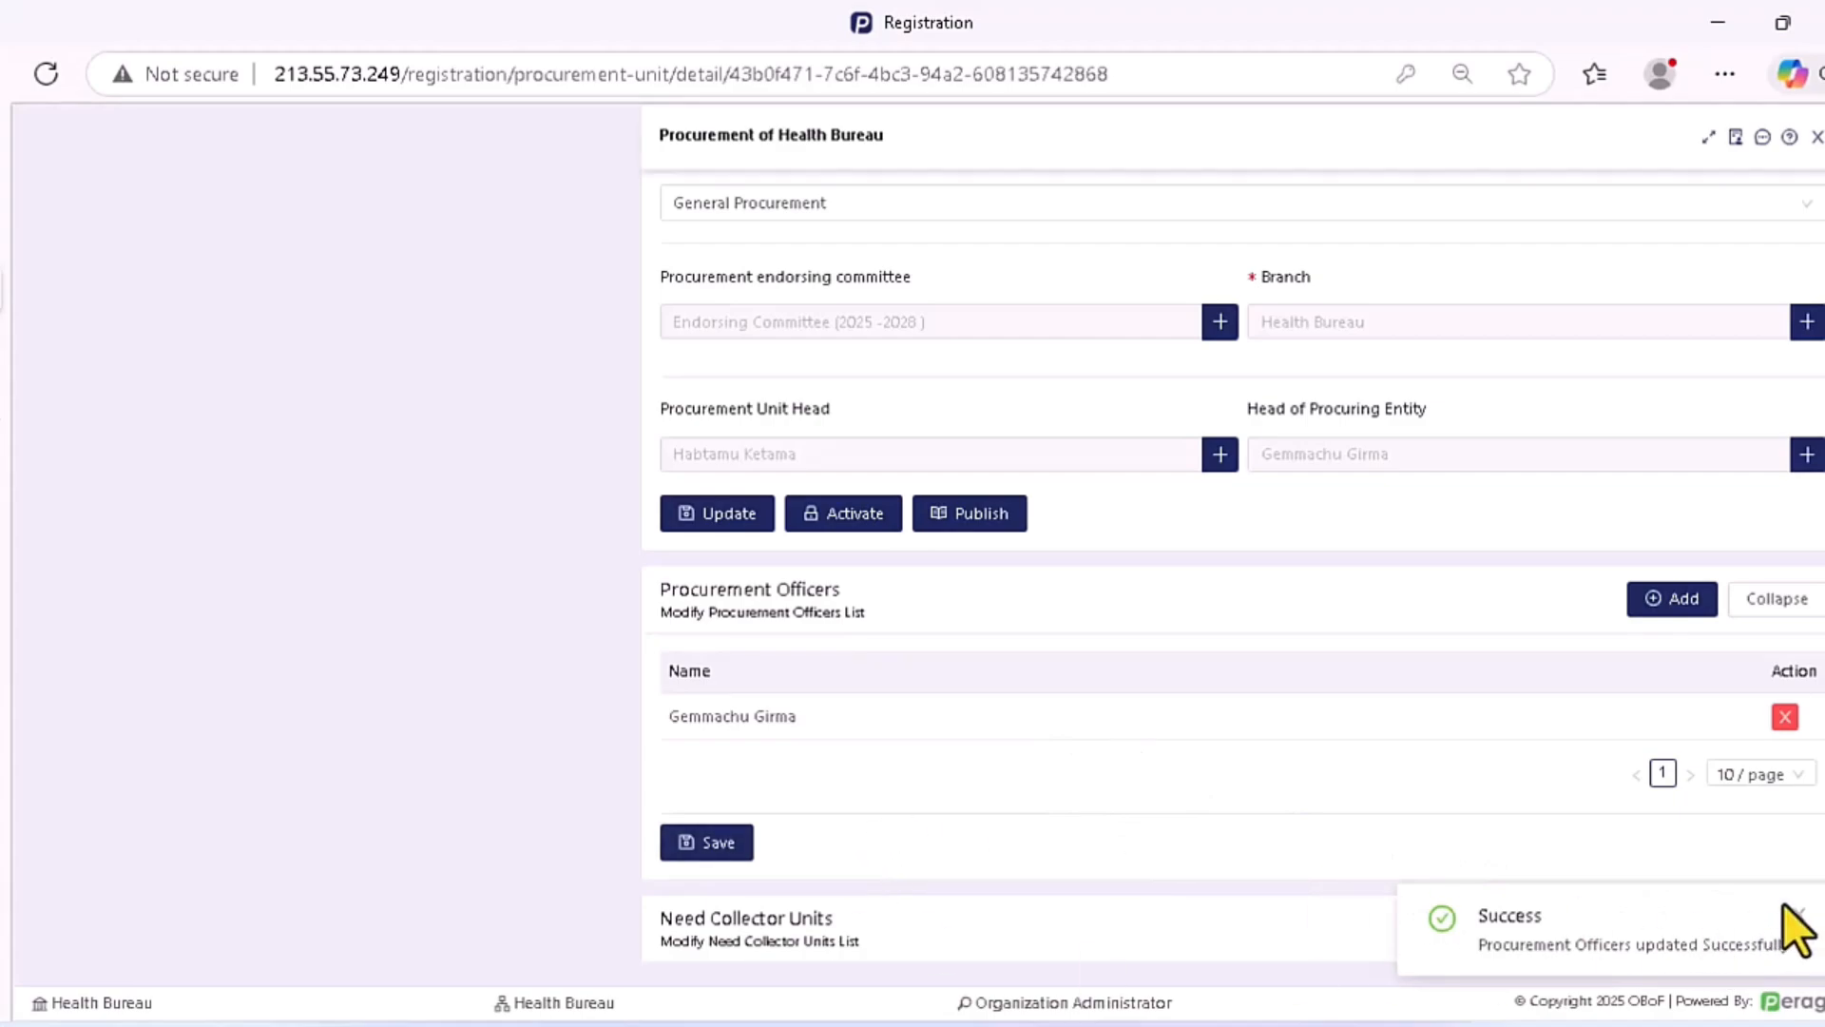
{"action": "left_click", "coordinate": [1754, 939]}
{"action": "scroll", "coordinate": [1115, 768], "scroll_direction": "down", "scroll_amount": 3}
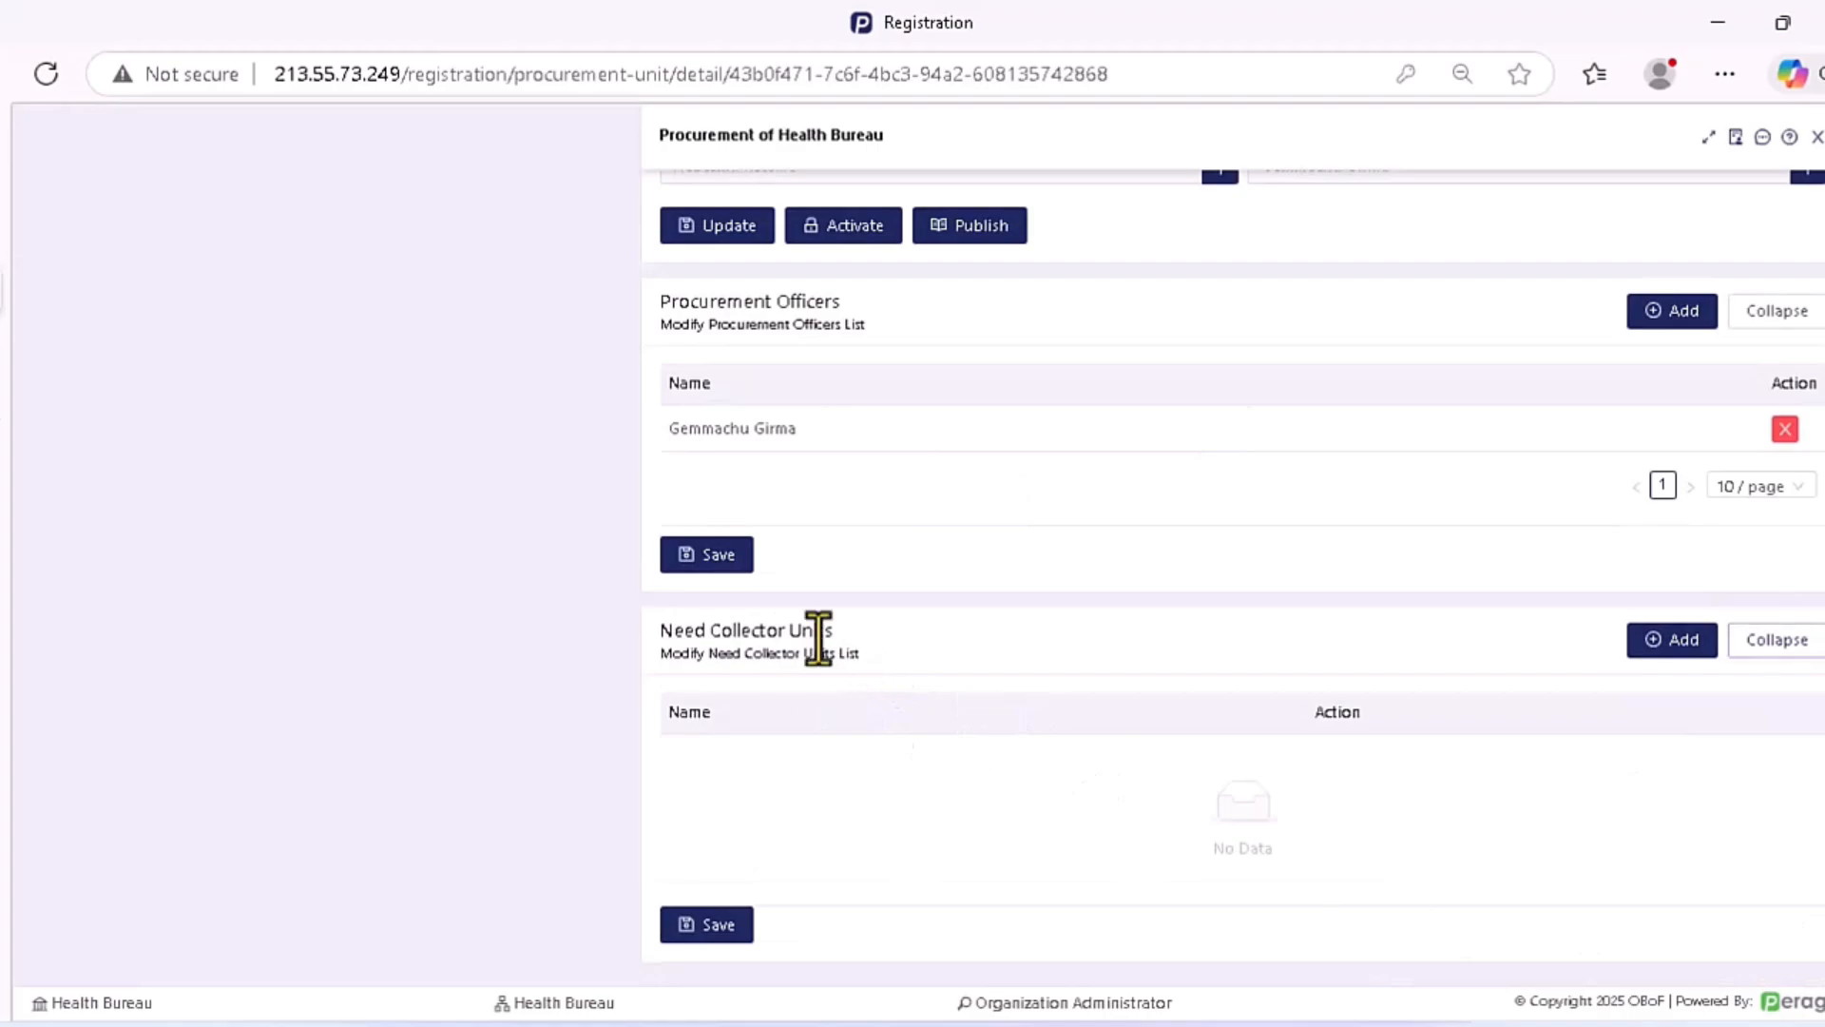
{"action": "left_click_drag", "start_coordinate": [833, 632], "coordinate": [665, 639]}
{"action": "left_click", "coordinate": [824, 701]}
{"action": "left_click", "coordinate": [1671, 642]}
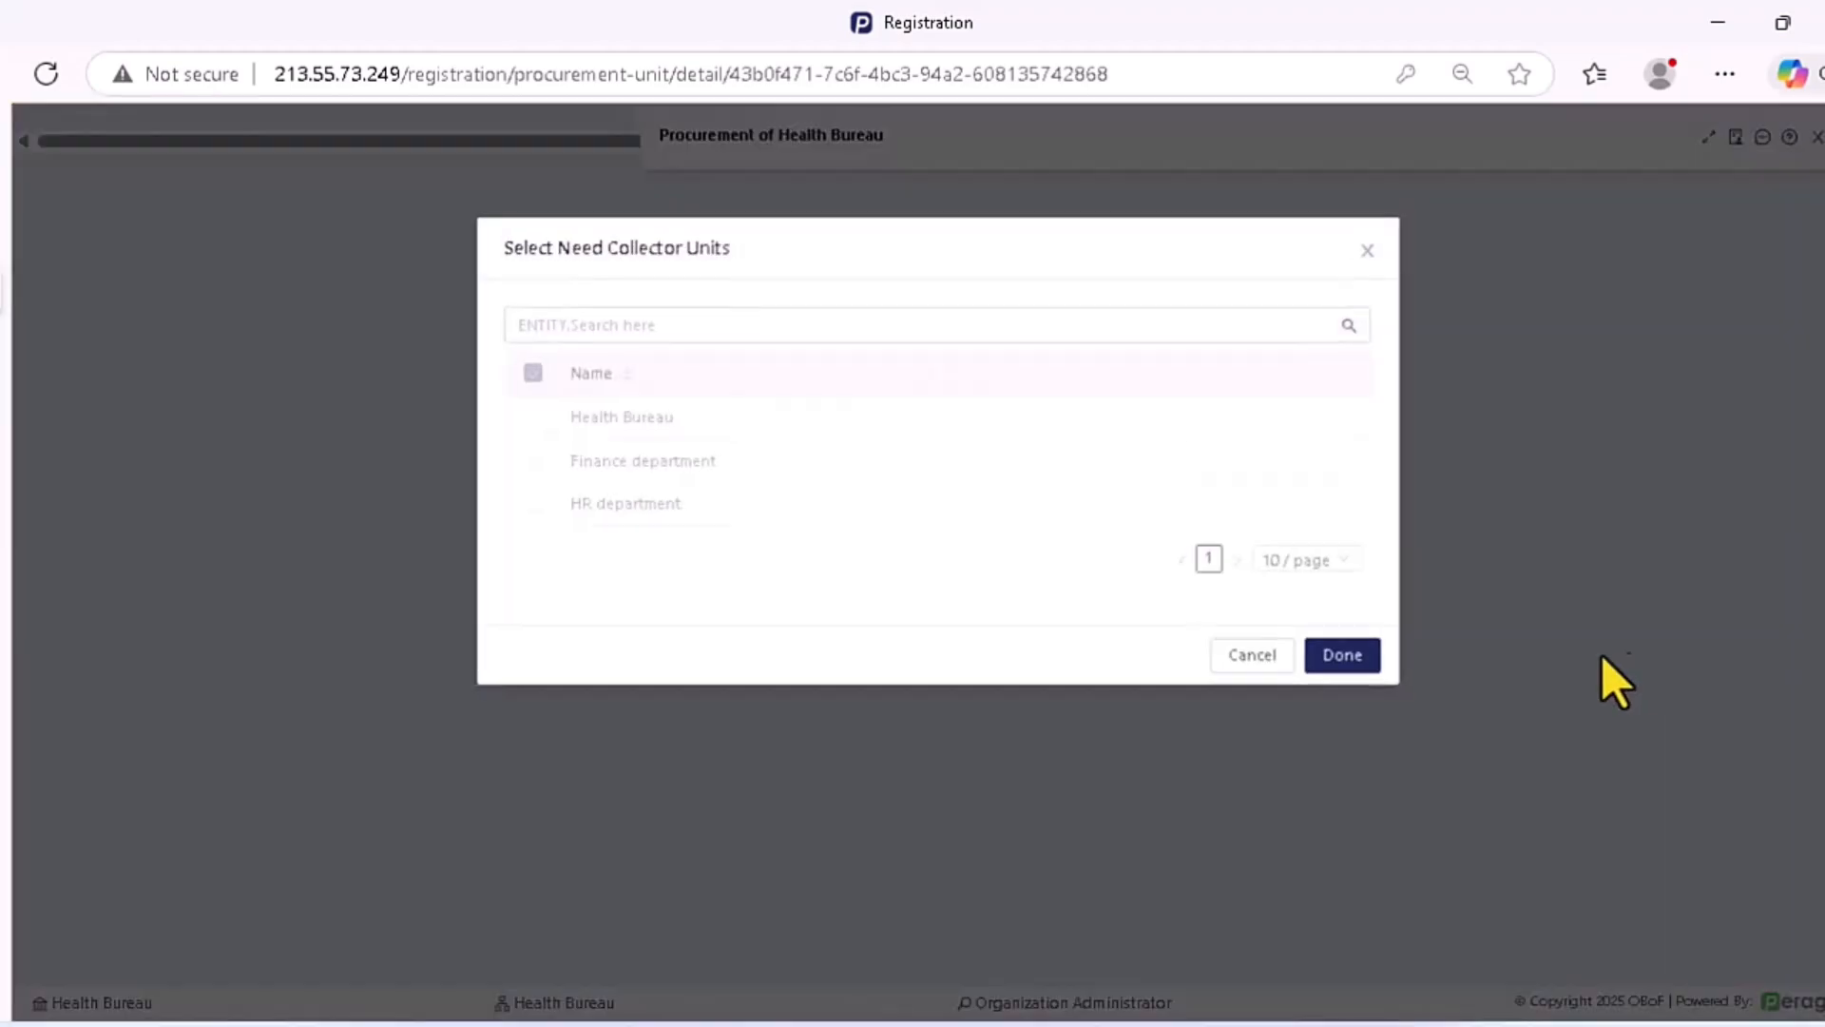
{"action": "left_click", "coordinate": [530, 373]}
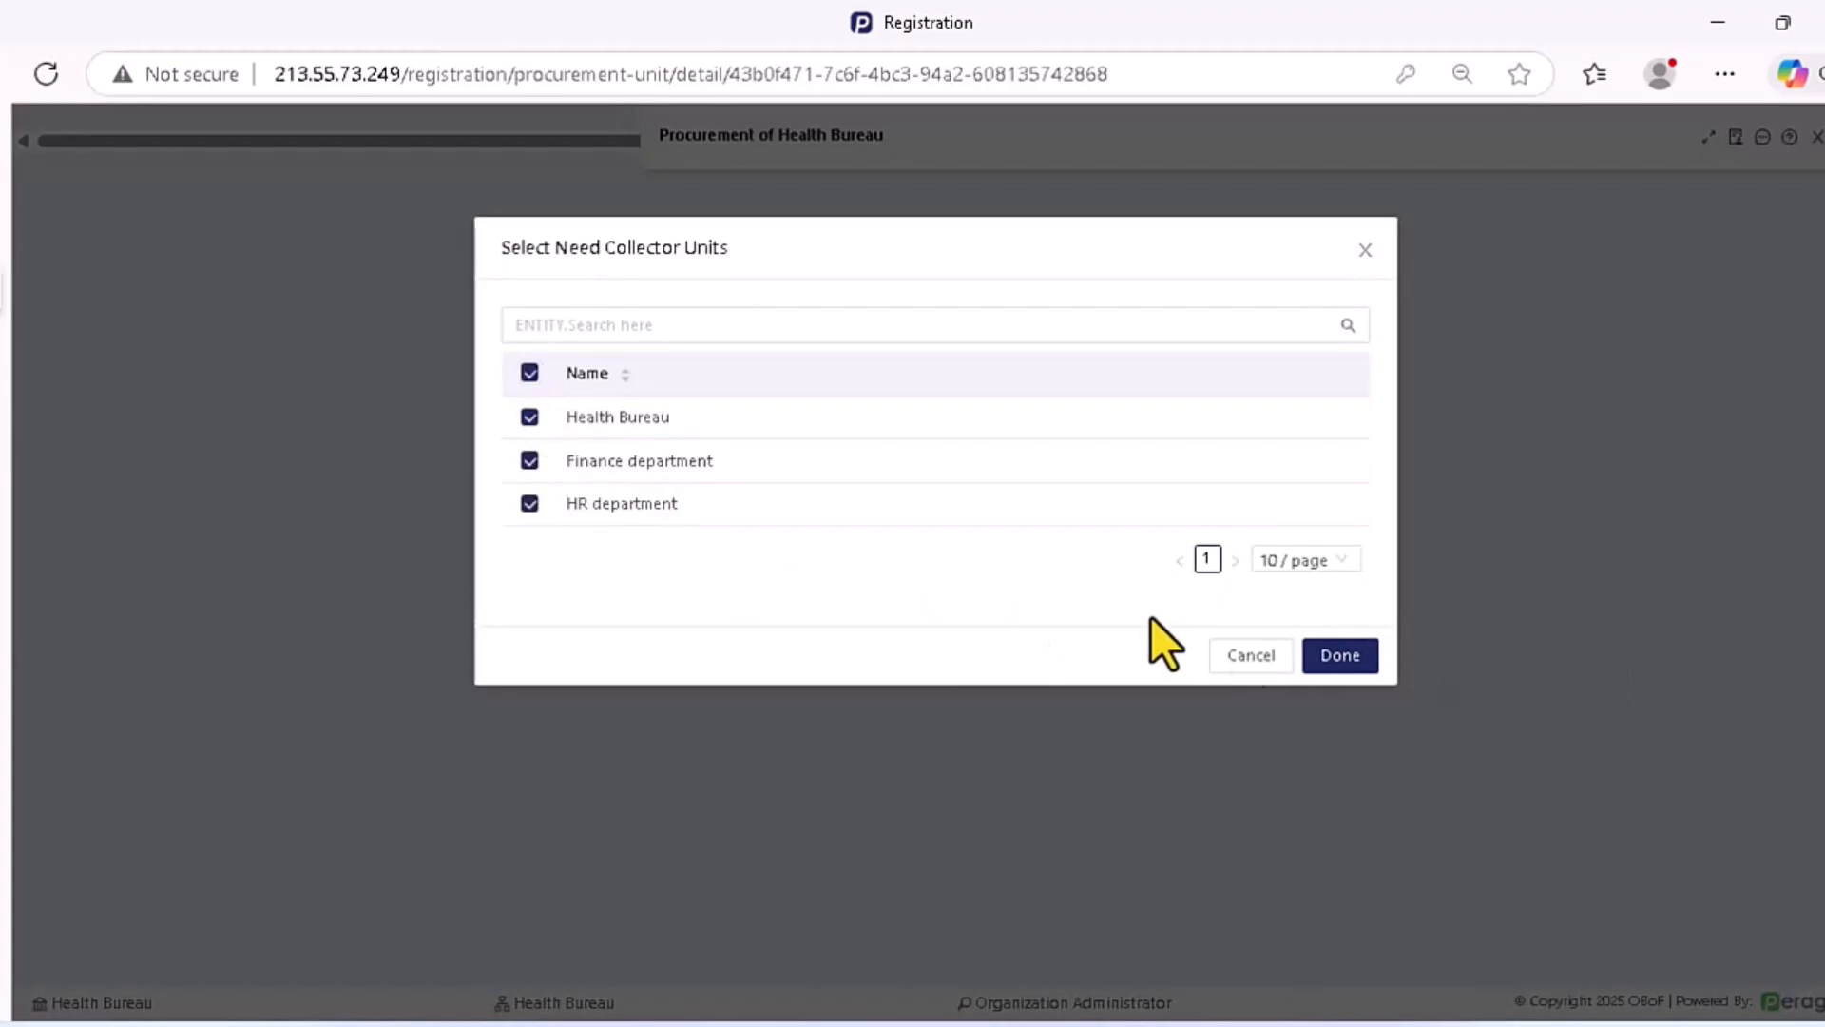
{"action": "left_click", "coordinate": [1361, 658]}
Remove Health Bureau from the need collector units and save the list.
{"action": "left_click", "coordinate": [1650, 757]}
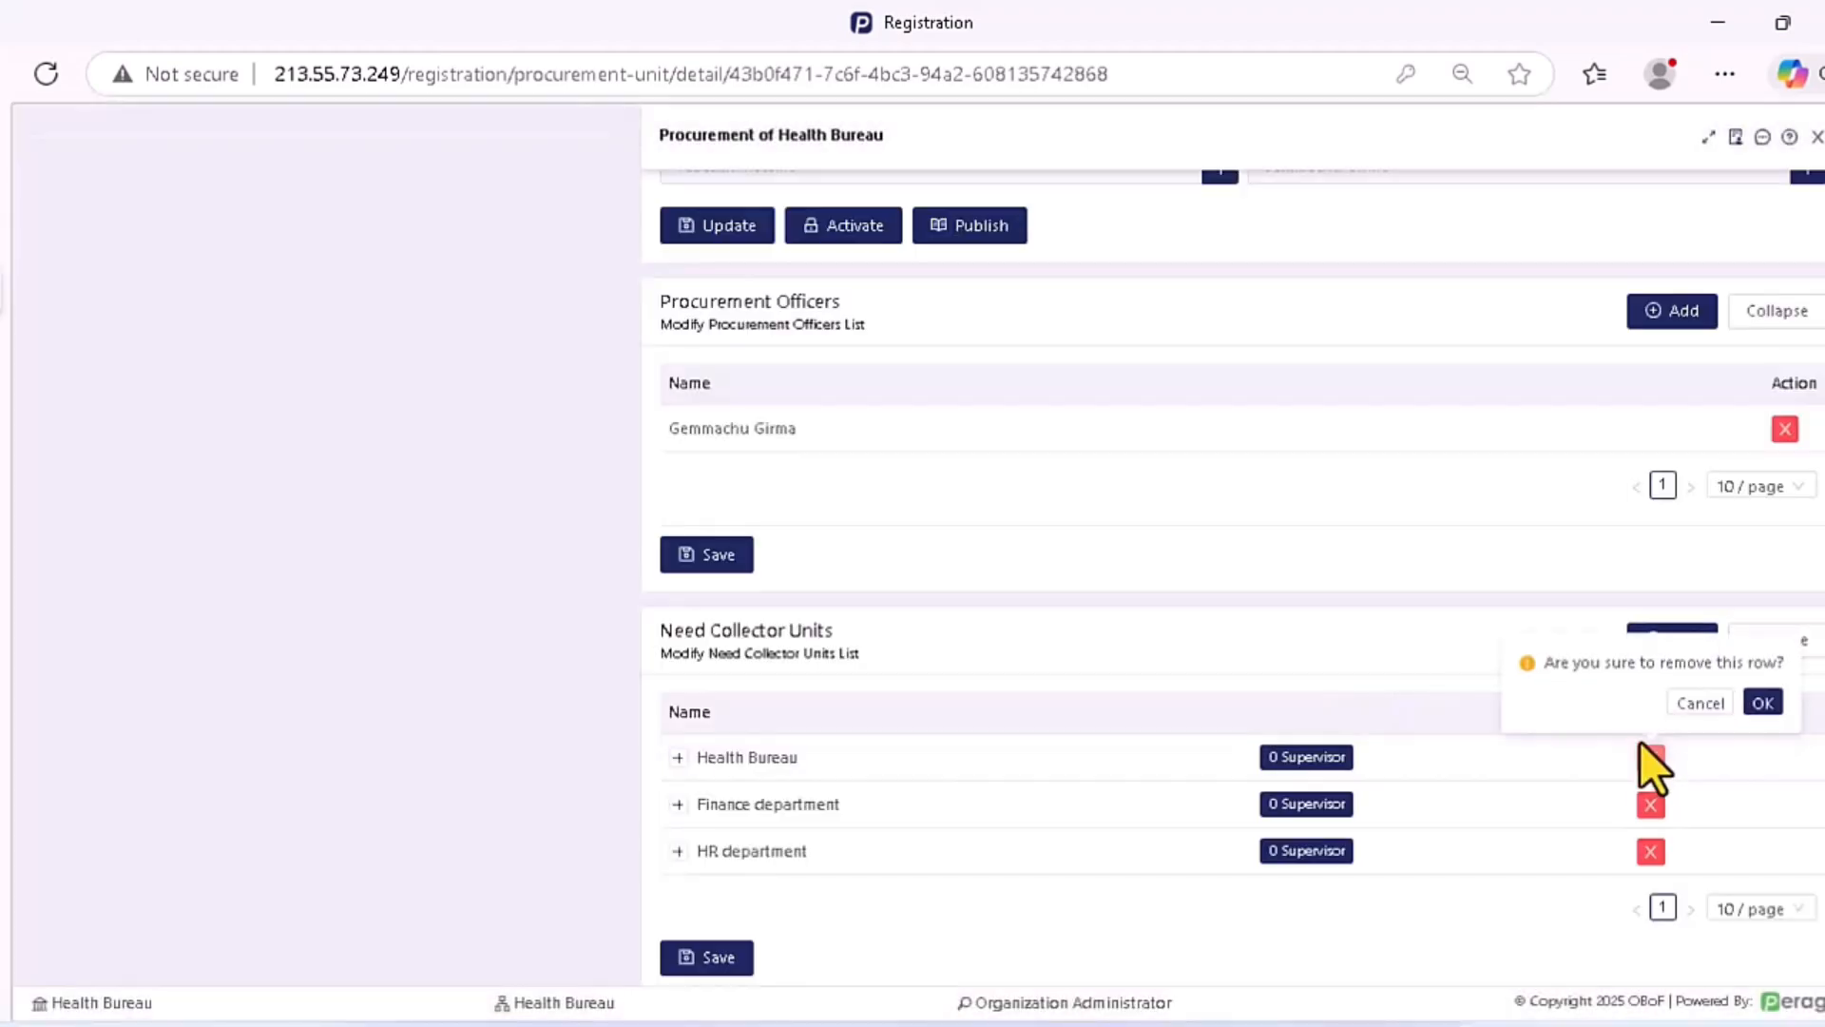
{"action": "left_click", "coordinate": [1761, 701]}
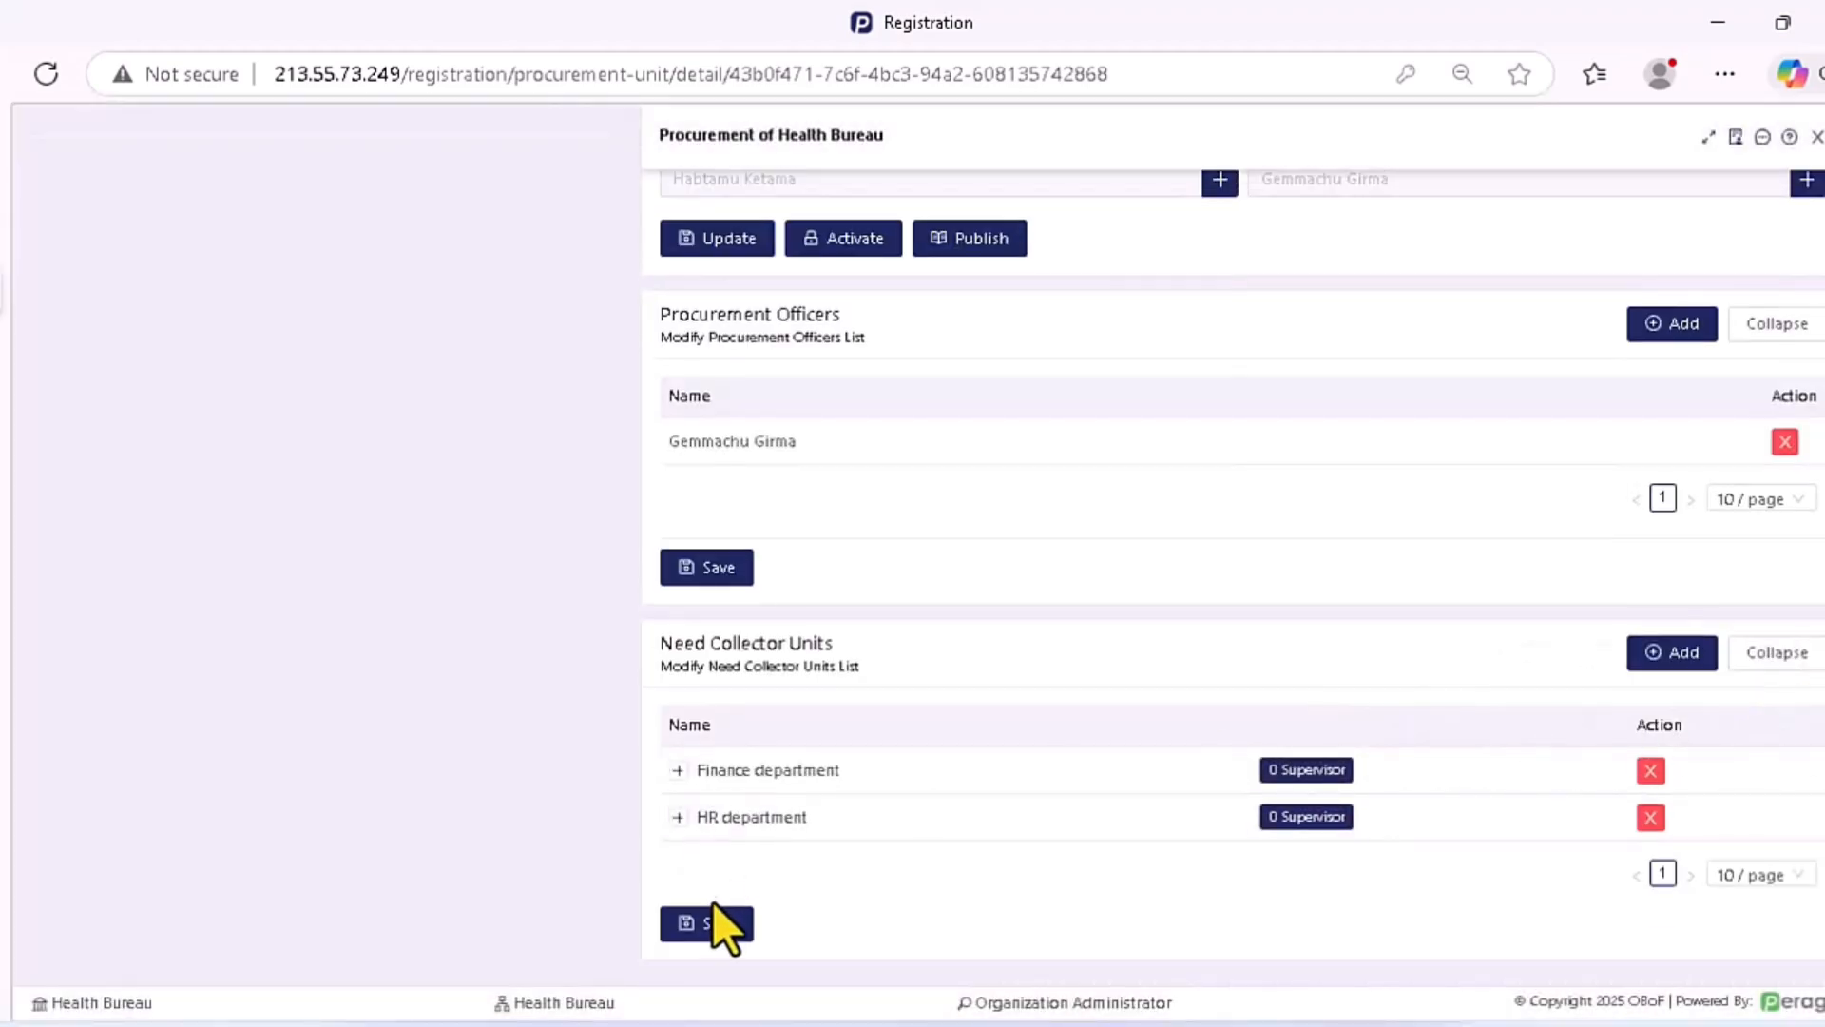
{"action": "left_click", "coordinate": [710, 927]}
Reload the procurement unit's page to check the Finance department's supervisor, and save the need collector units list again.
{"action": "scroll", "coordinate": [588, 578], "scroll_direction": "up", "scroll_amount": 9}
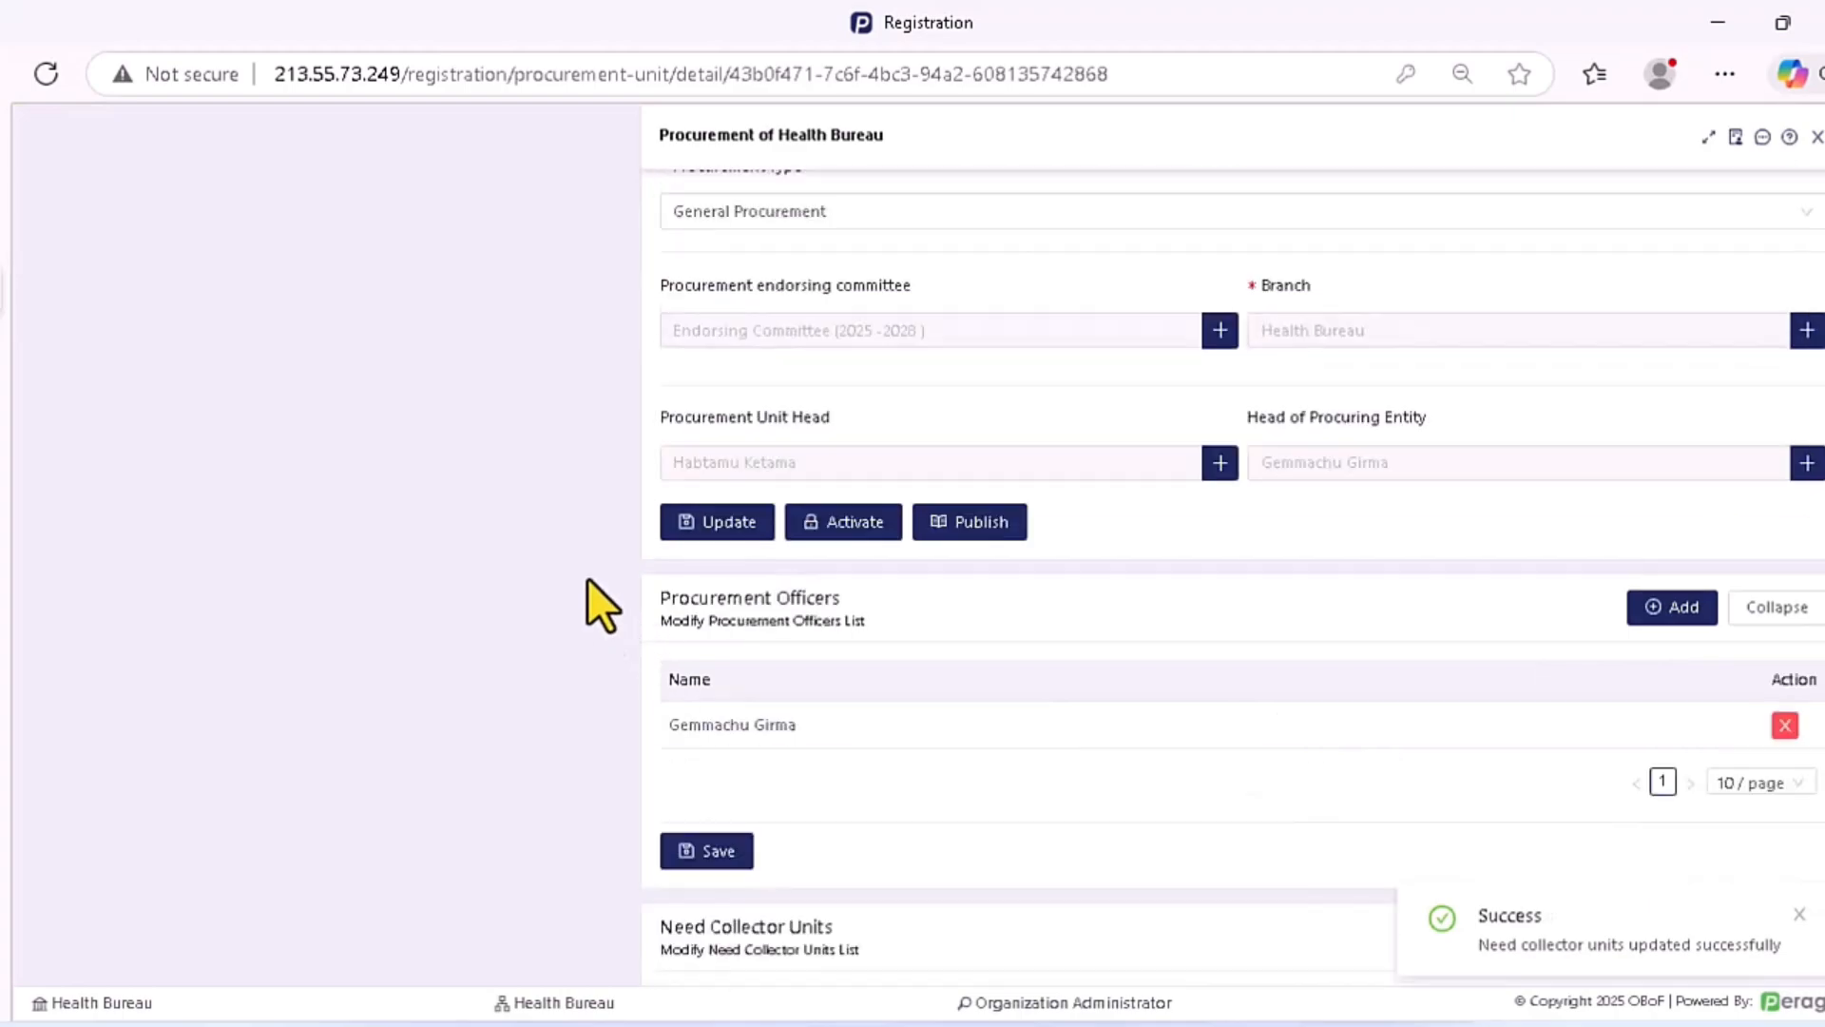
{"action": "left_click", "coordinate": [46, 75]}
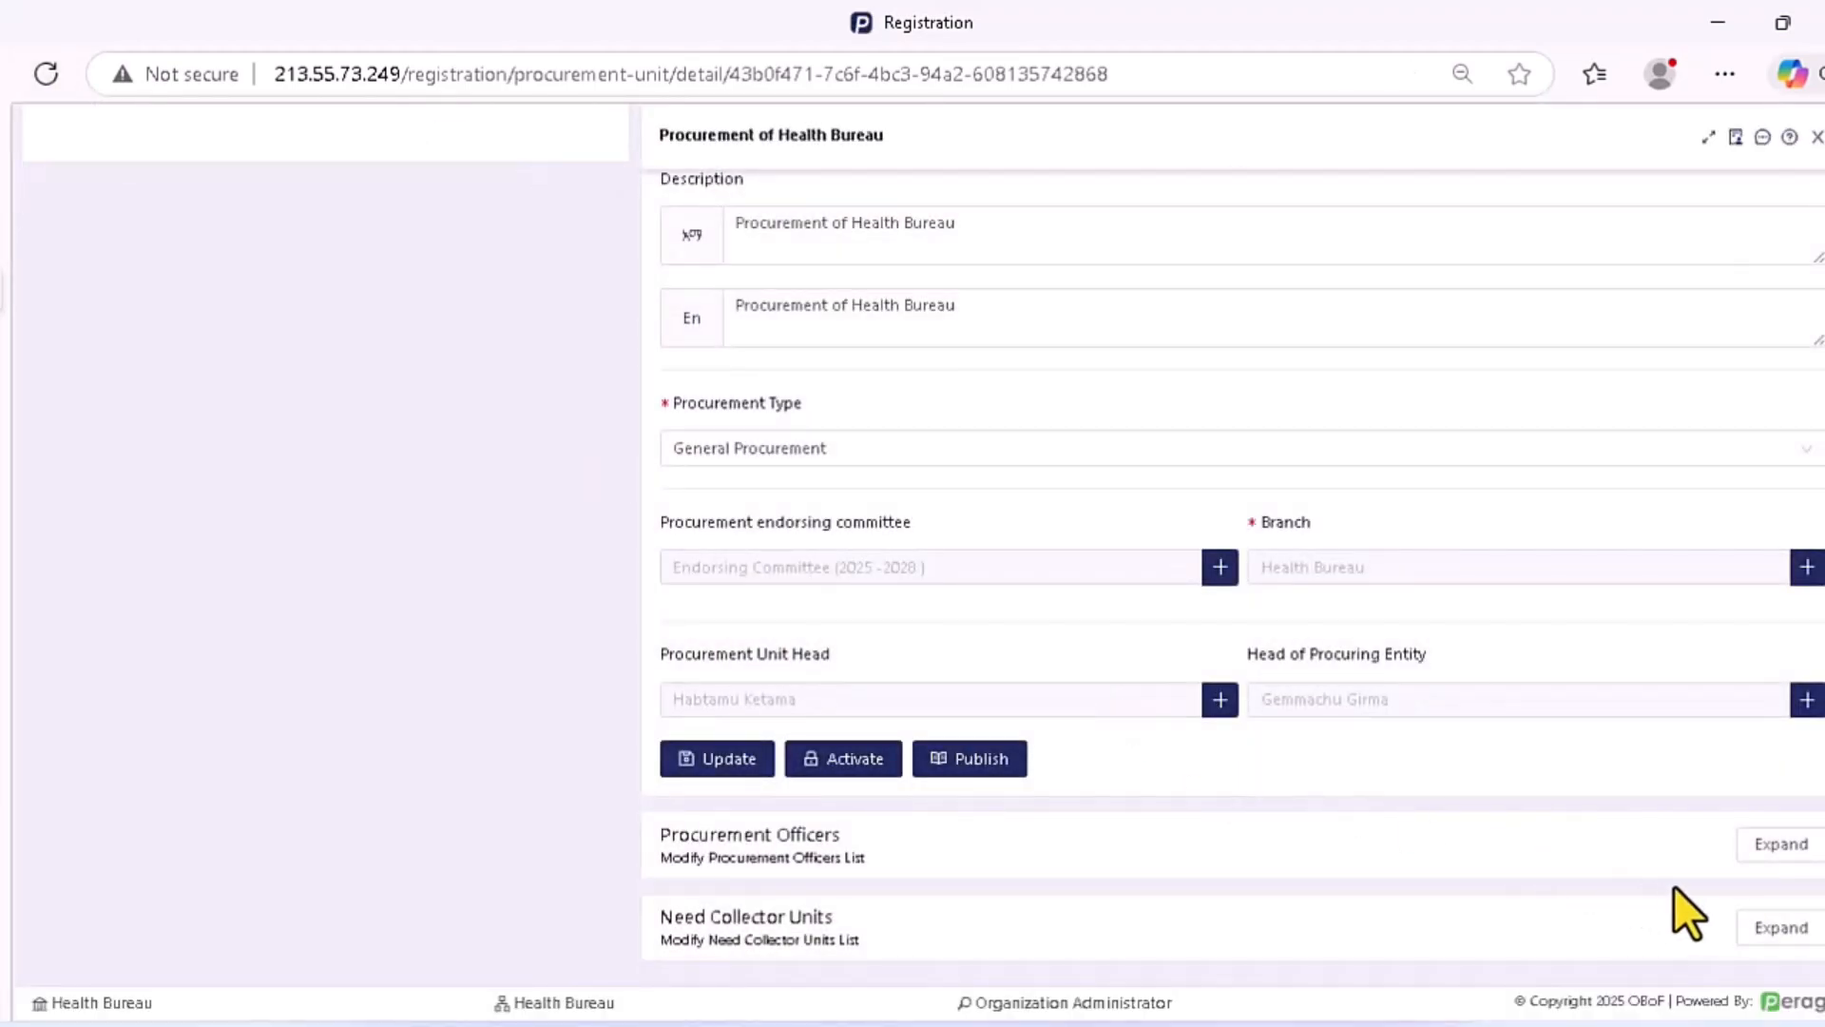
{"action": "left_click", "coordinate": [1778, 929]}
{"action": "scroll", "coordinate": [1357, 819], "scroll_direction": "down", "scroll_amount": 3}
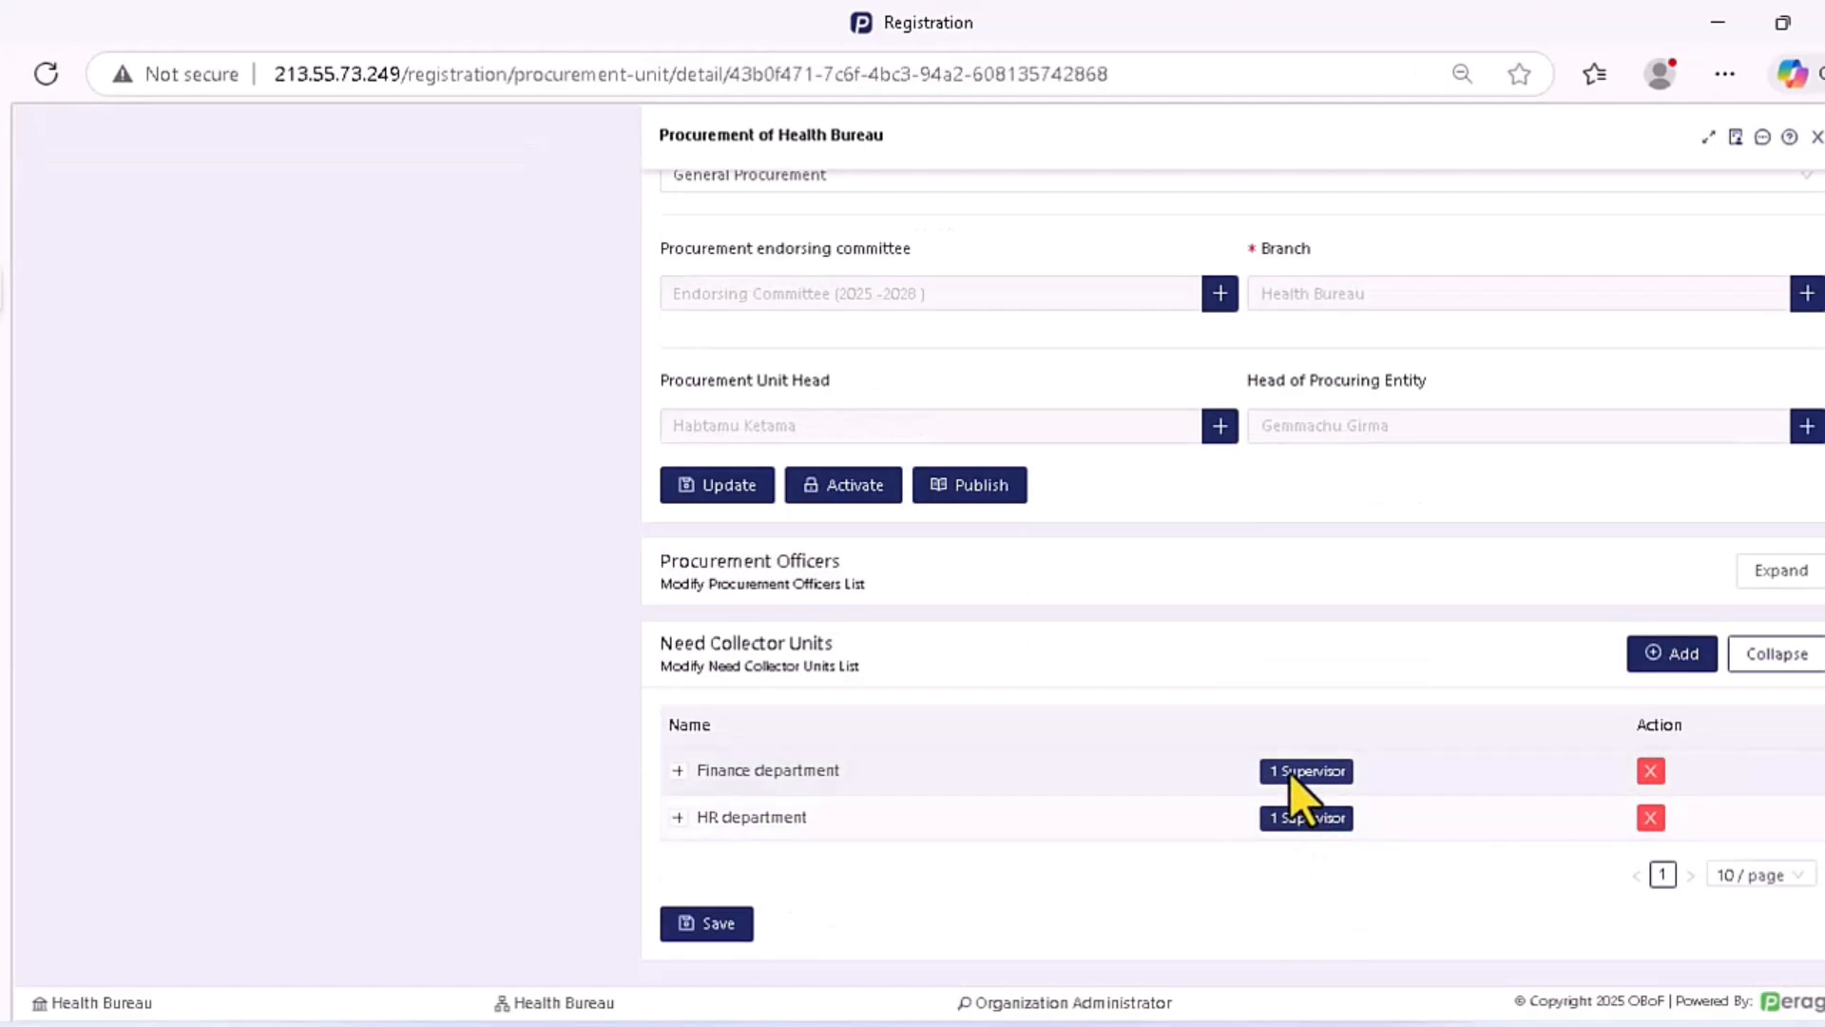
{"action": "left_click", "coordinate": [678, 770]}
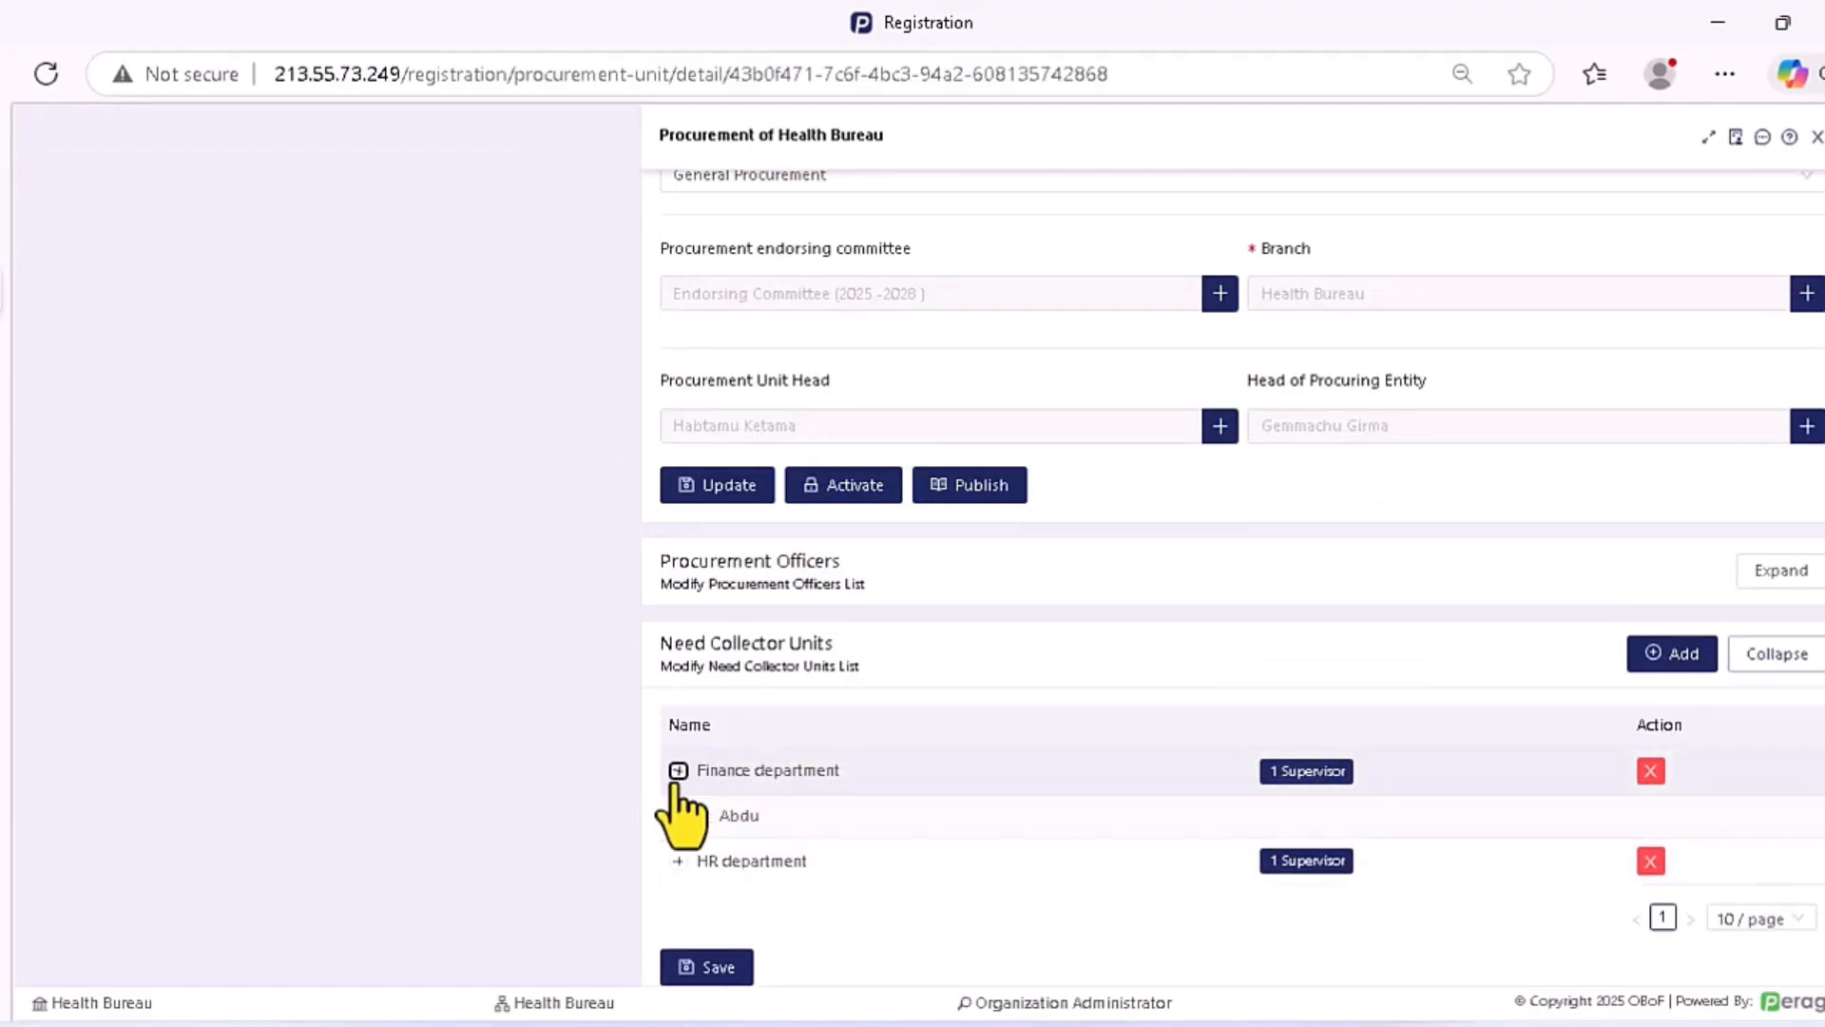
{"action": "left_click", "coordinate": [678, 770]}
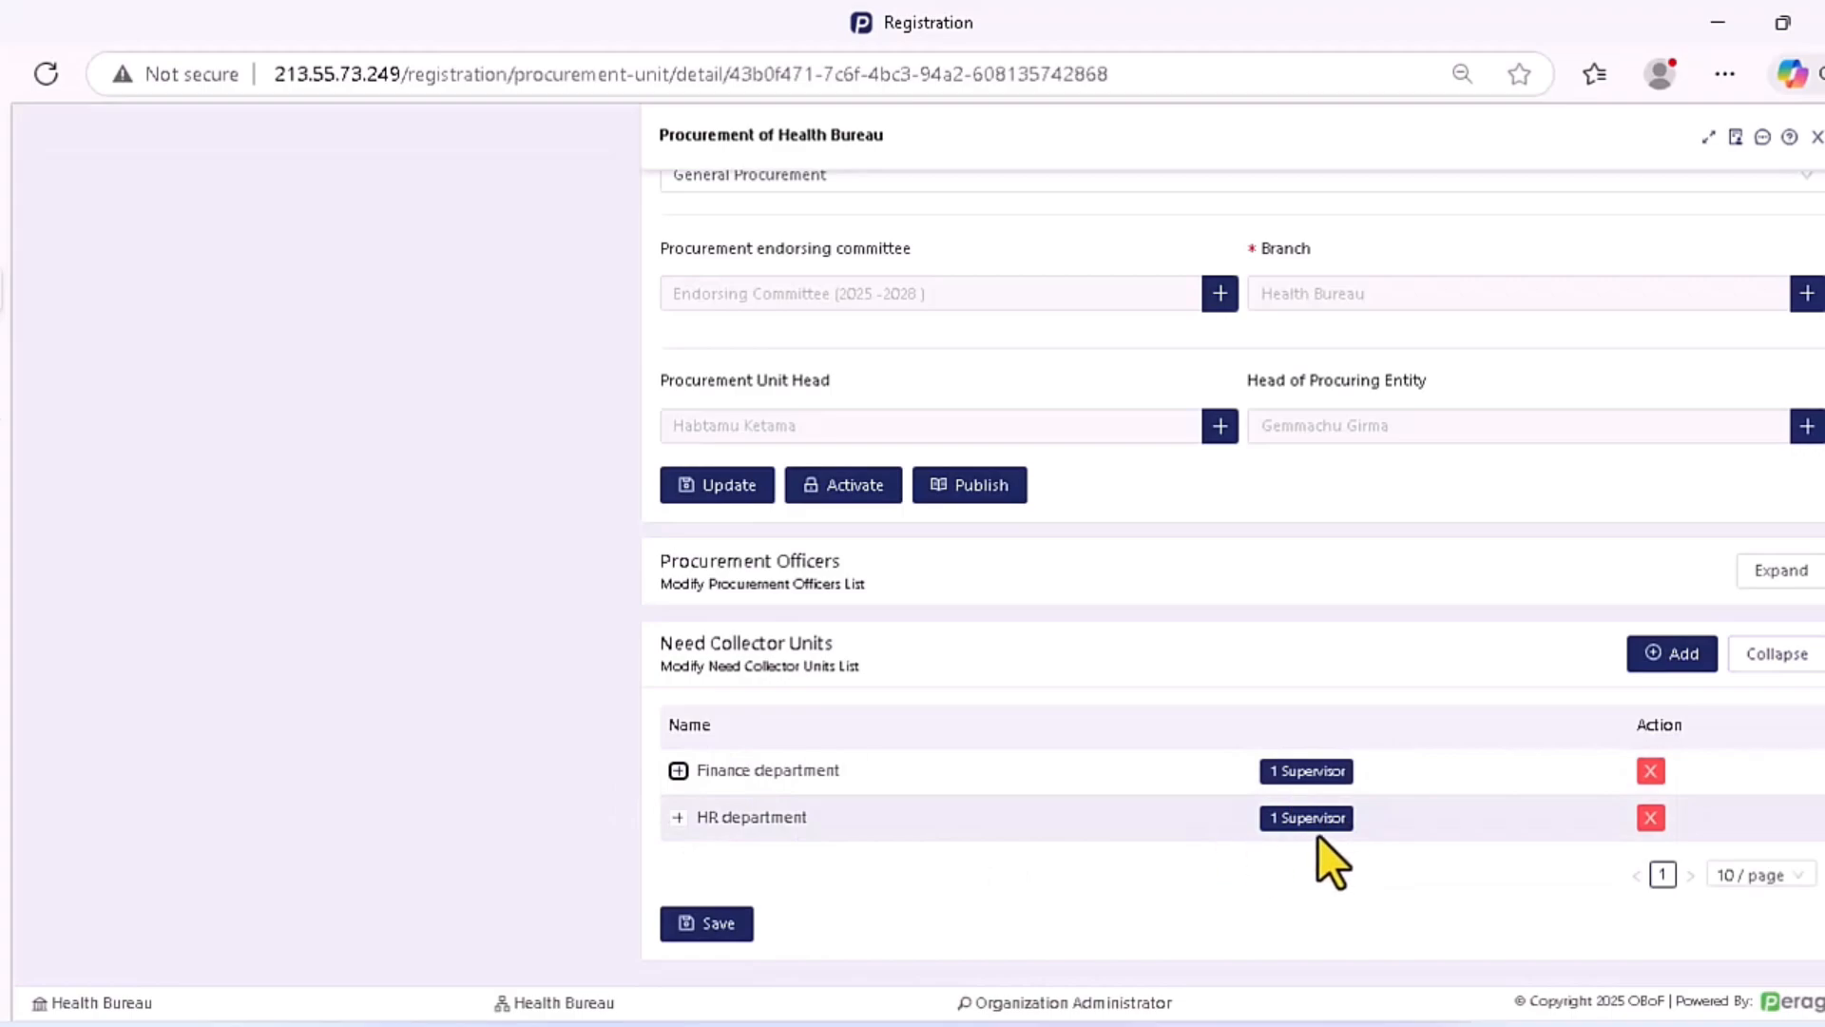
{"action": "left_click", "coordinate": [705, 923]}
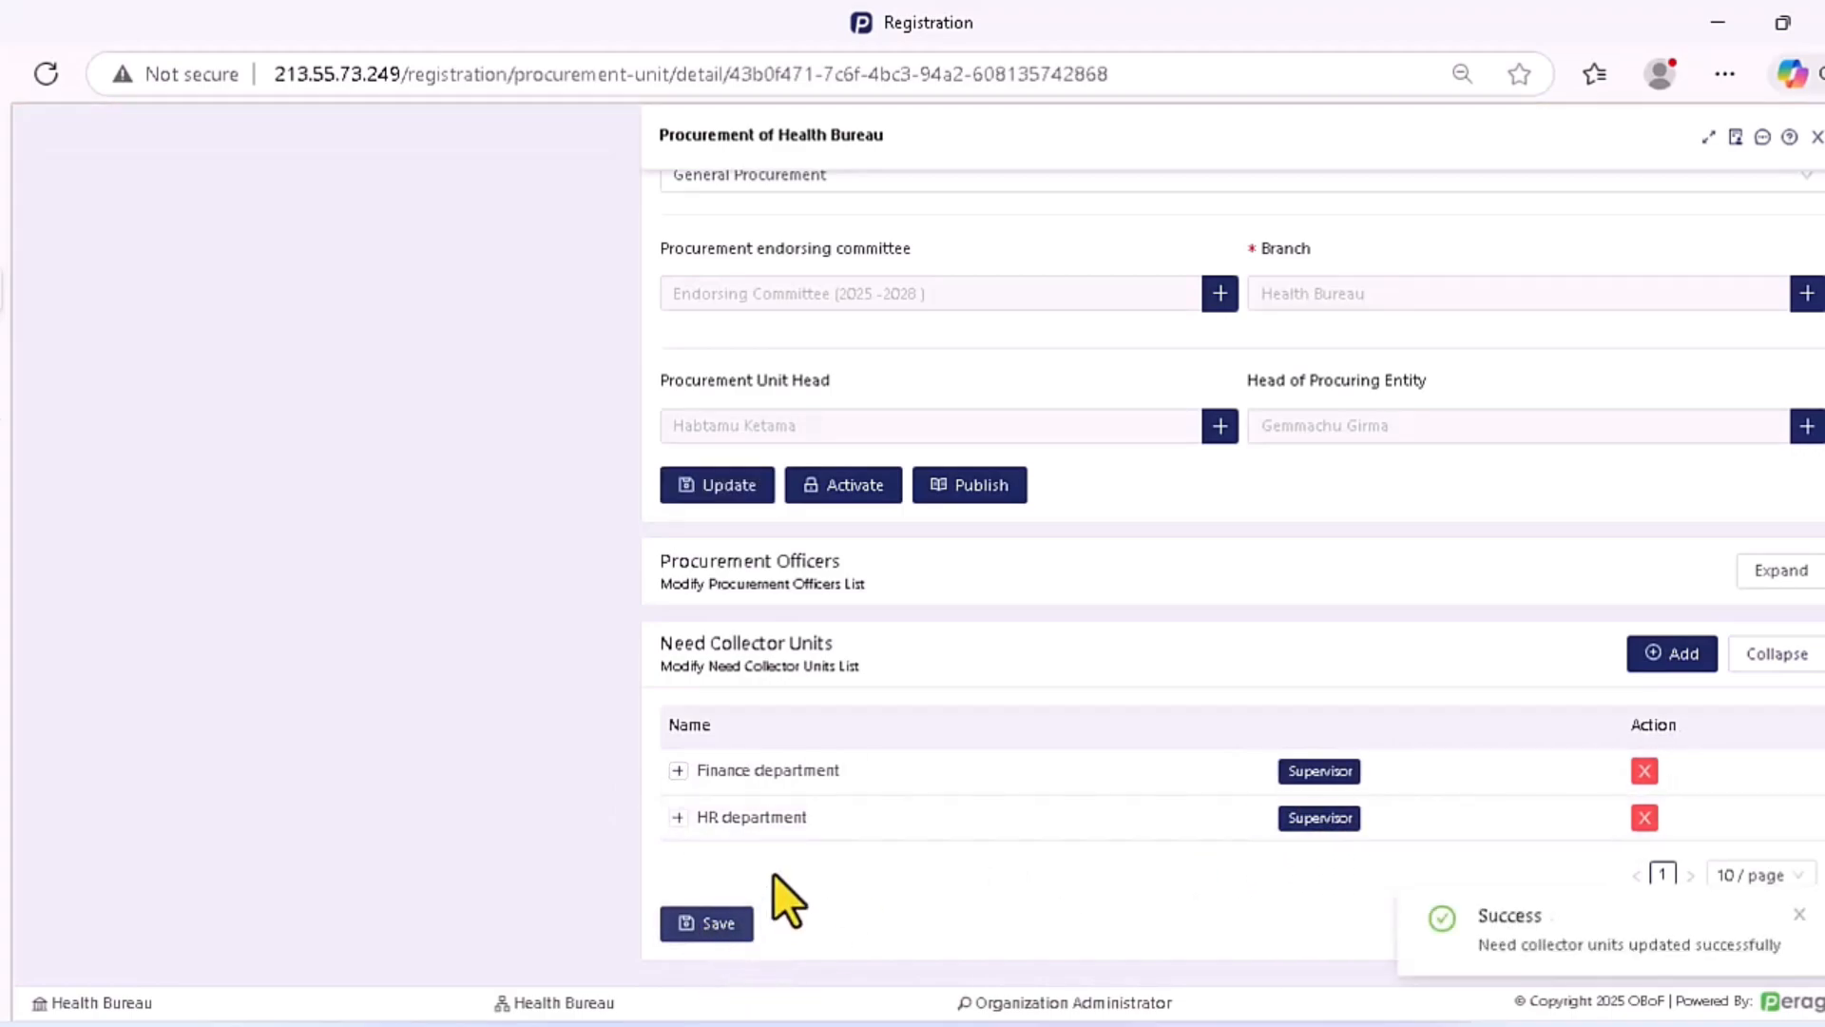
Review the unit's procurement officers, Procurement Unit Head, endorsing committee and Head of Procuring Entity entries.
{"action": "scroll", "coordinate": [1027, 837], "scroll_direction": "up", "scroll_amount": 5}
{"action": "scroll", "coordinate": [1024, 561], "scroll_direction": "down", "scroll_amount": 5}
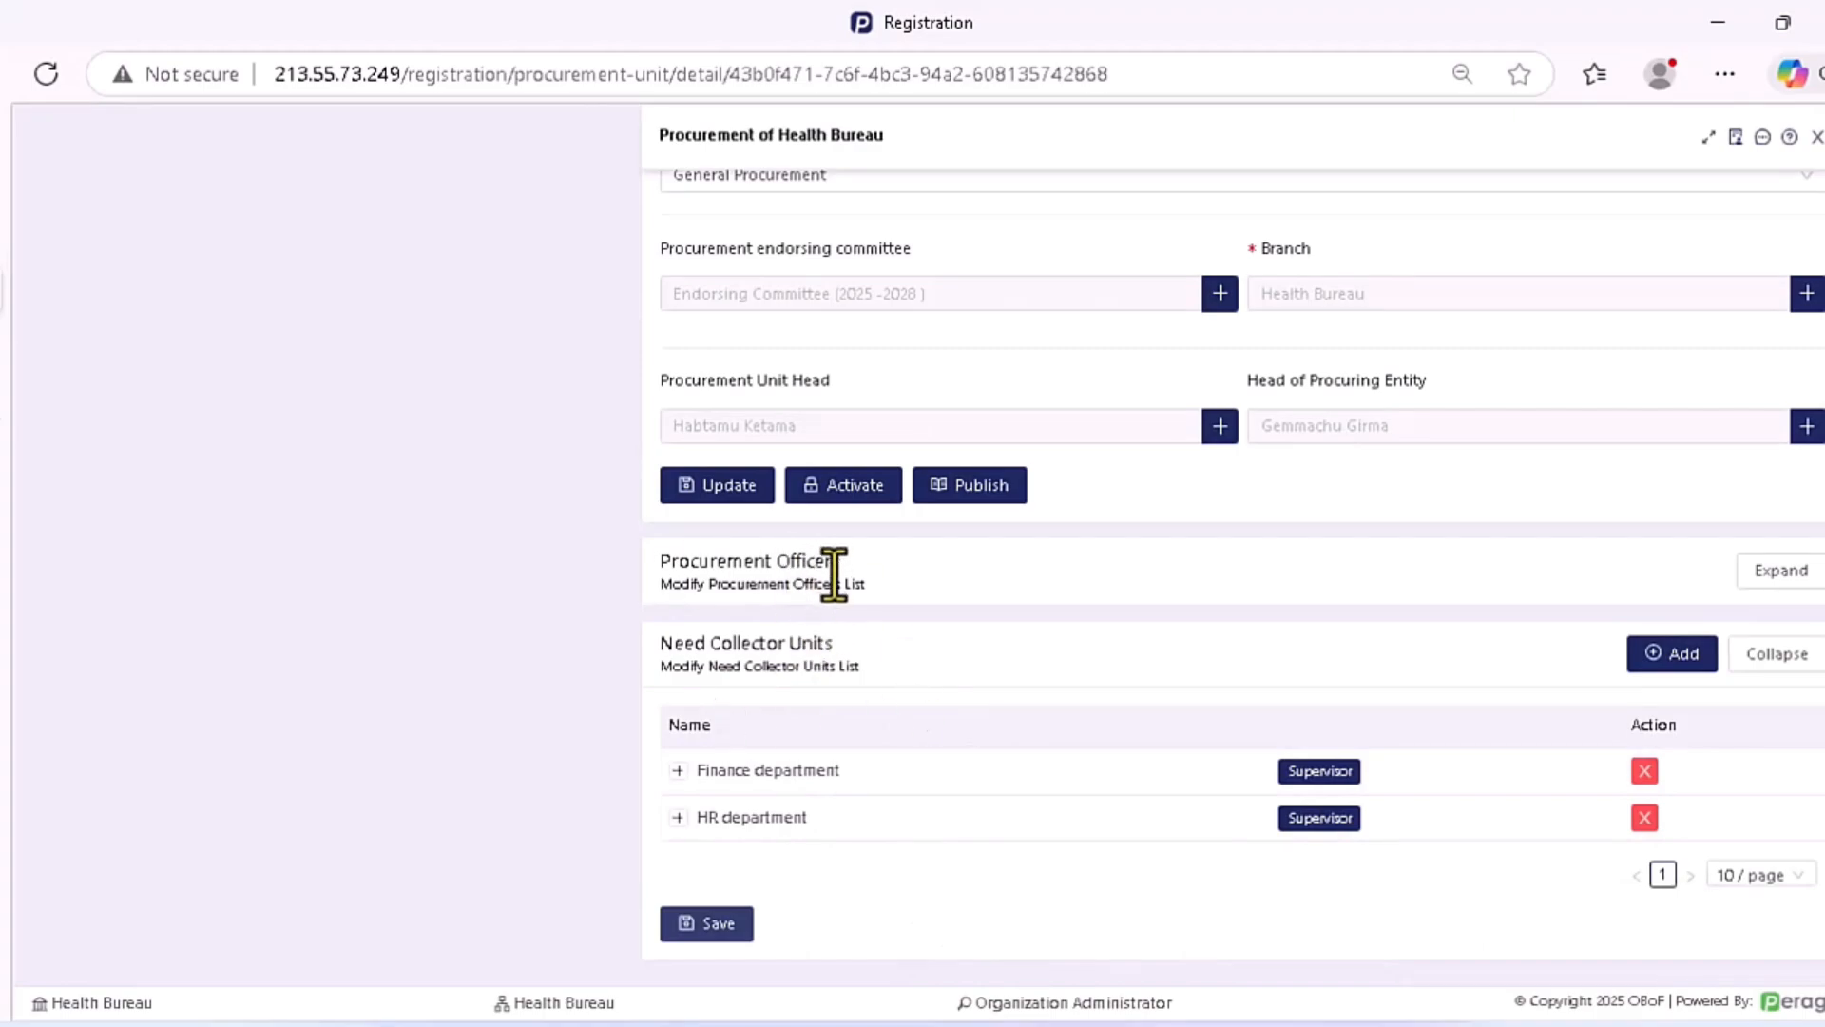
{"action": "left_click_drag", "start_coordinate": [862, 561], "coordinate": [727, 562]}
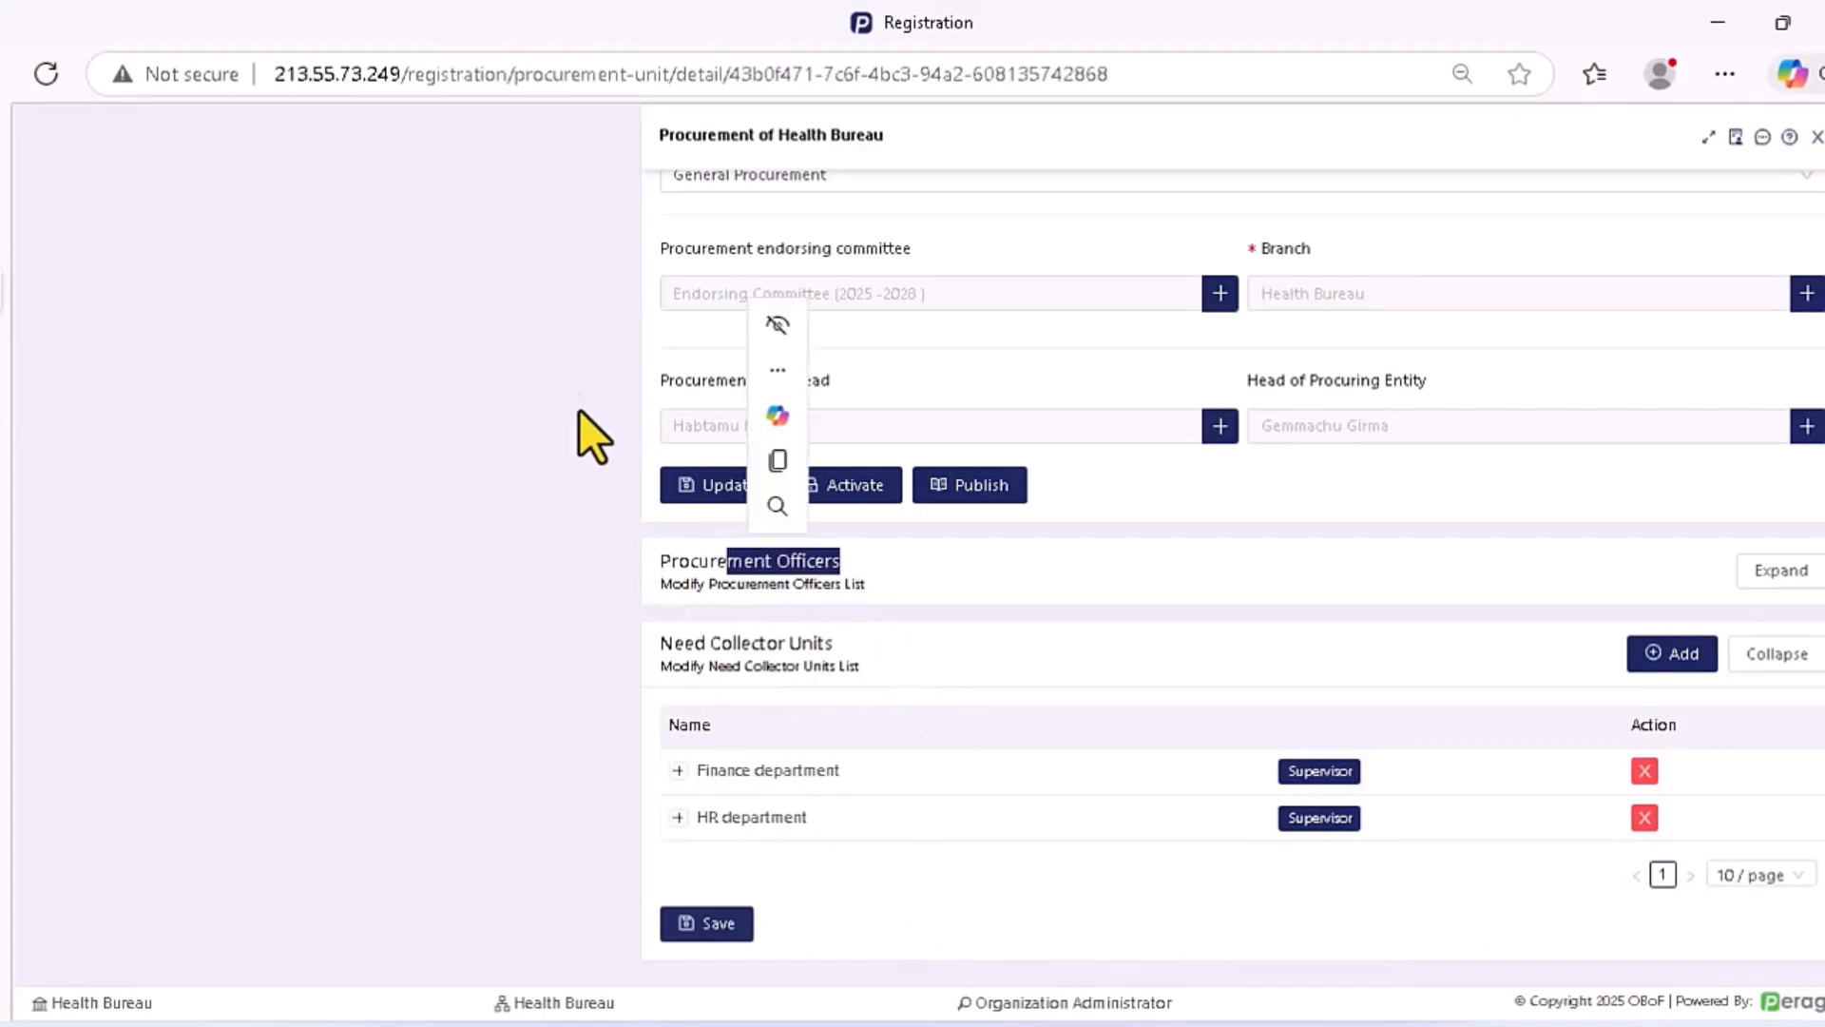
{"action": "left_click", "coordinate": [778, 379]}
{"action": "left_click_drag", "start_coordinate": [829, 373], "coordinate": [634, 368]}
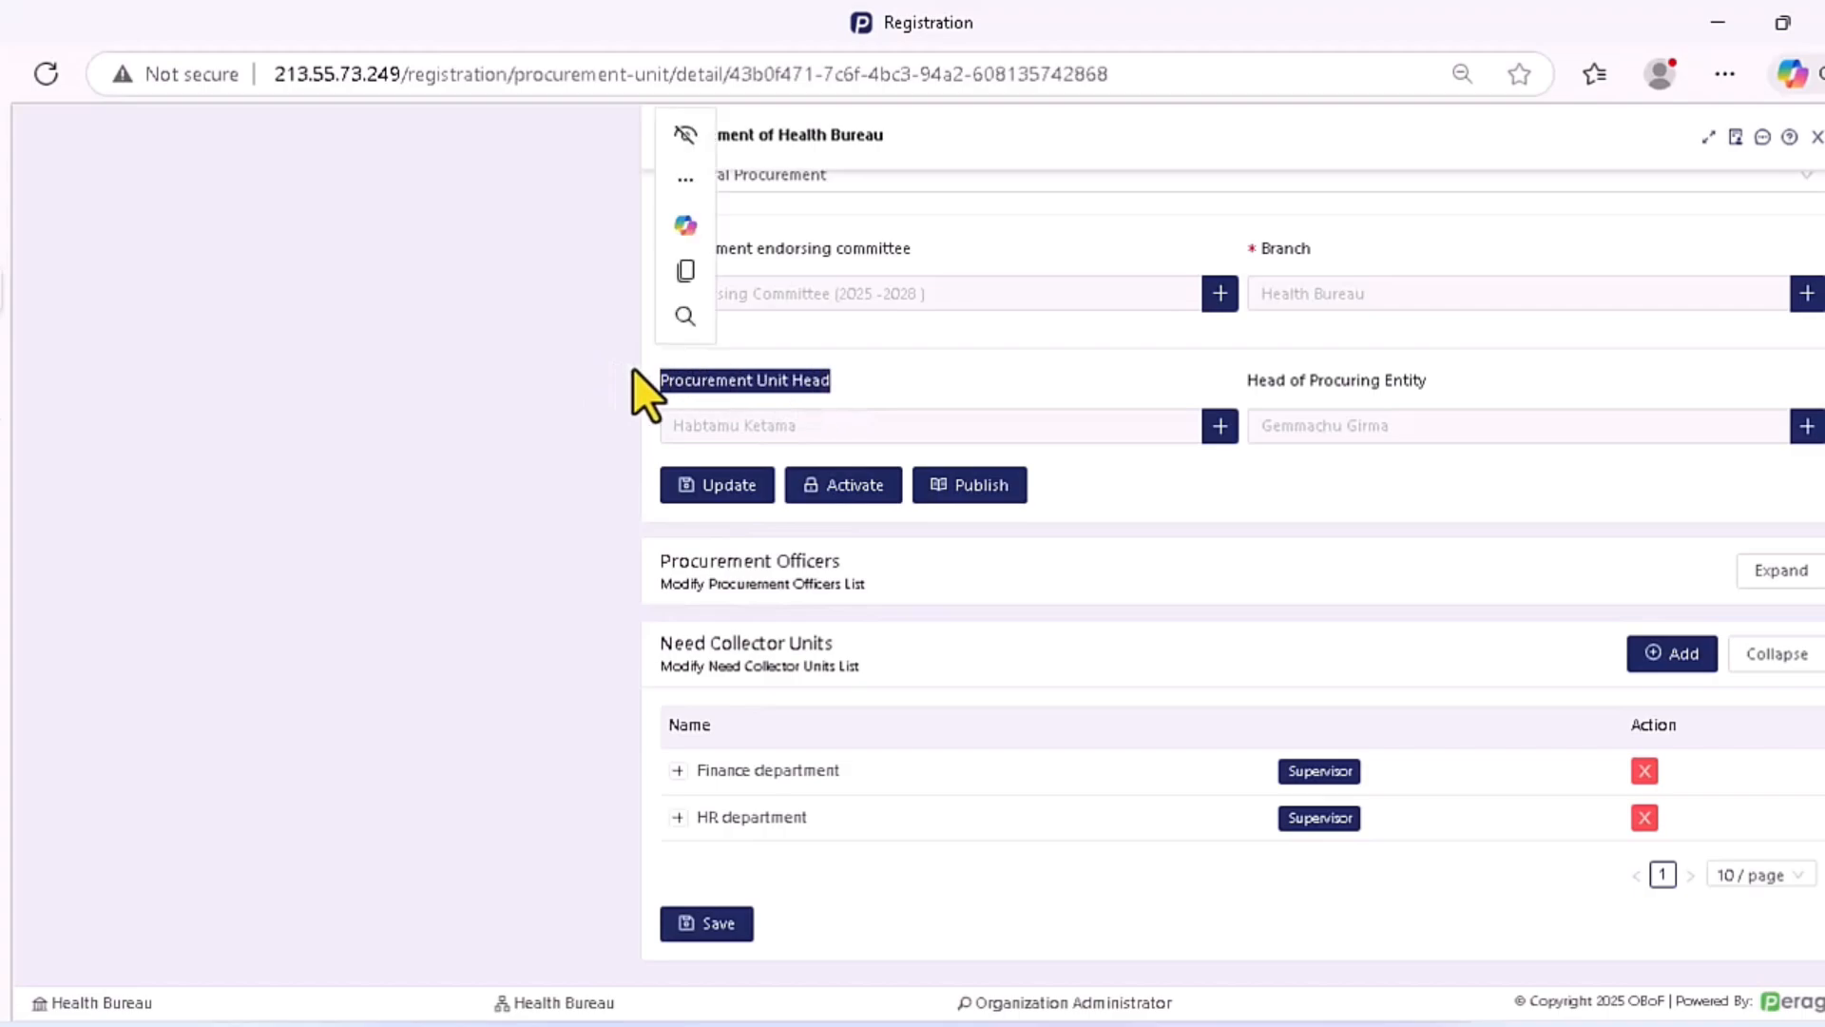
{"action": "left_click", "coordinate": [614, 386]}
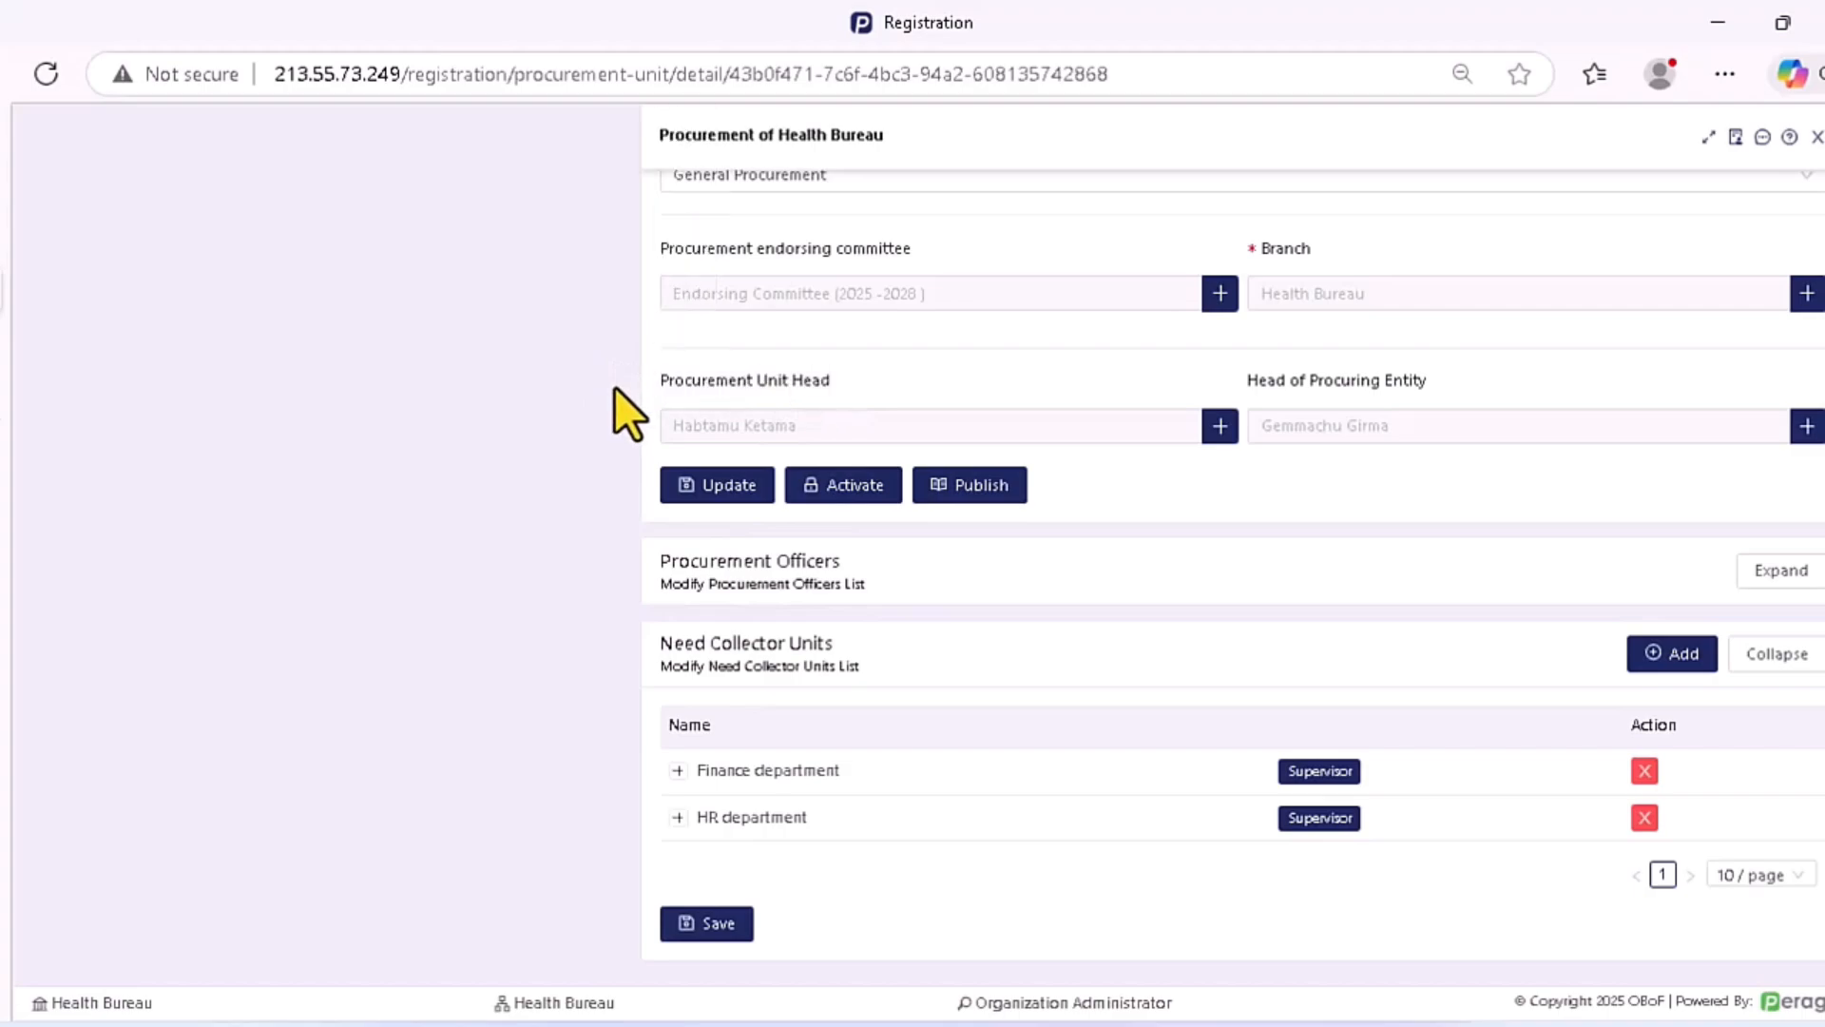
{"action": "double_click", "coordinate": [675, 249]}
{"action": "left_click_drag", "start_coordinate": [877, 252], "coordinate": [886, 253]}
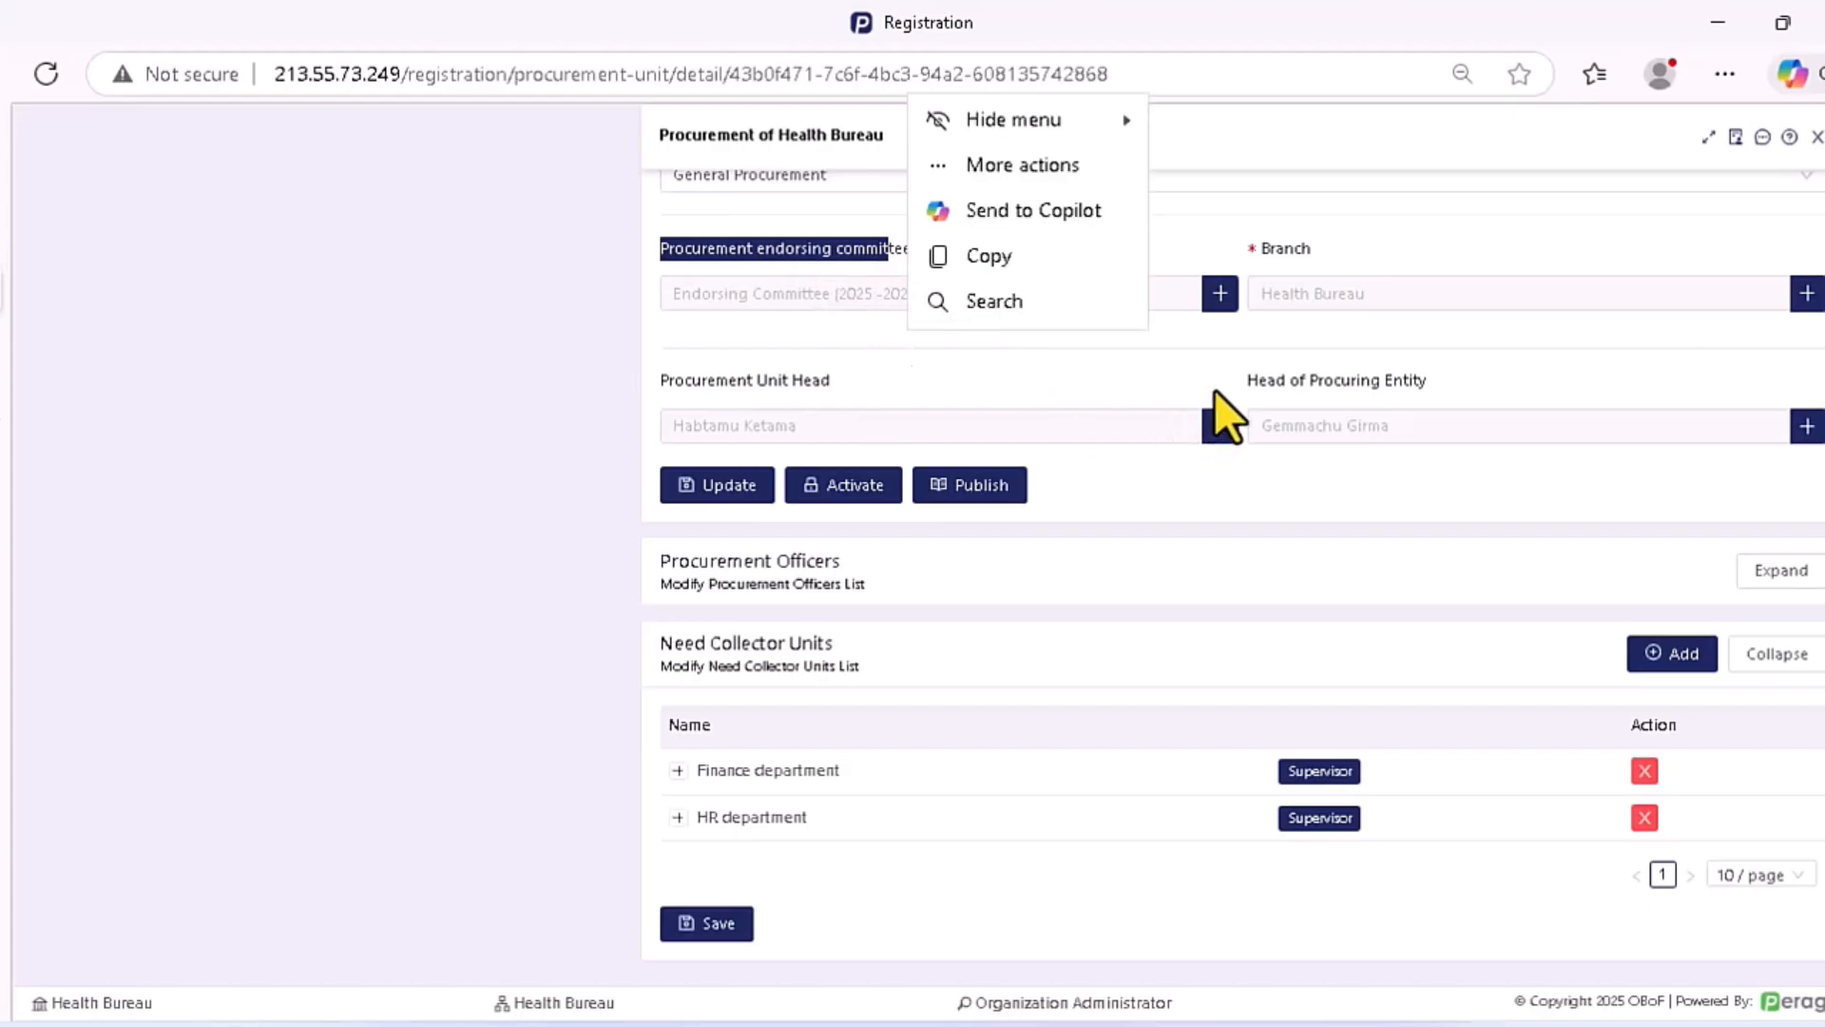
{"action": "left_click_drag", "start_coordinate": [1234, 374], "coordinate": [1426, 375]}
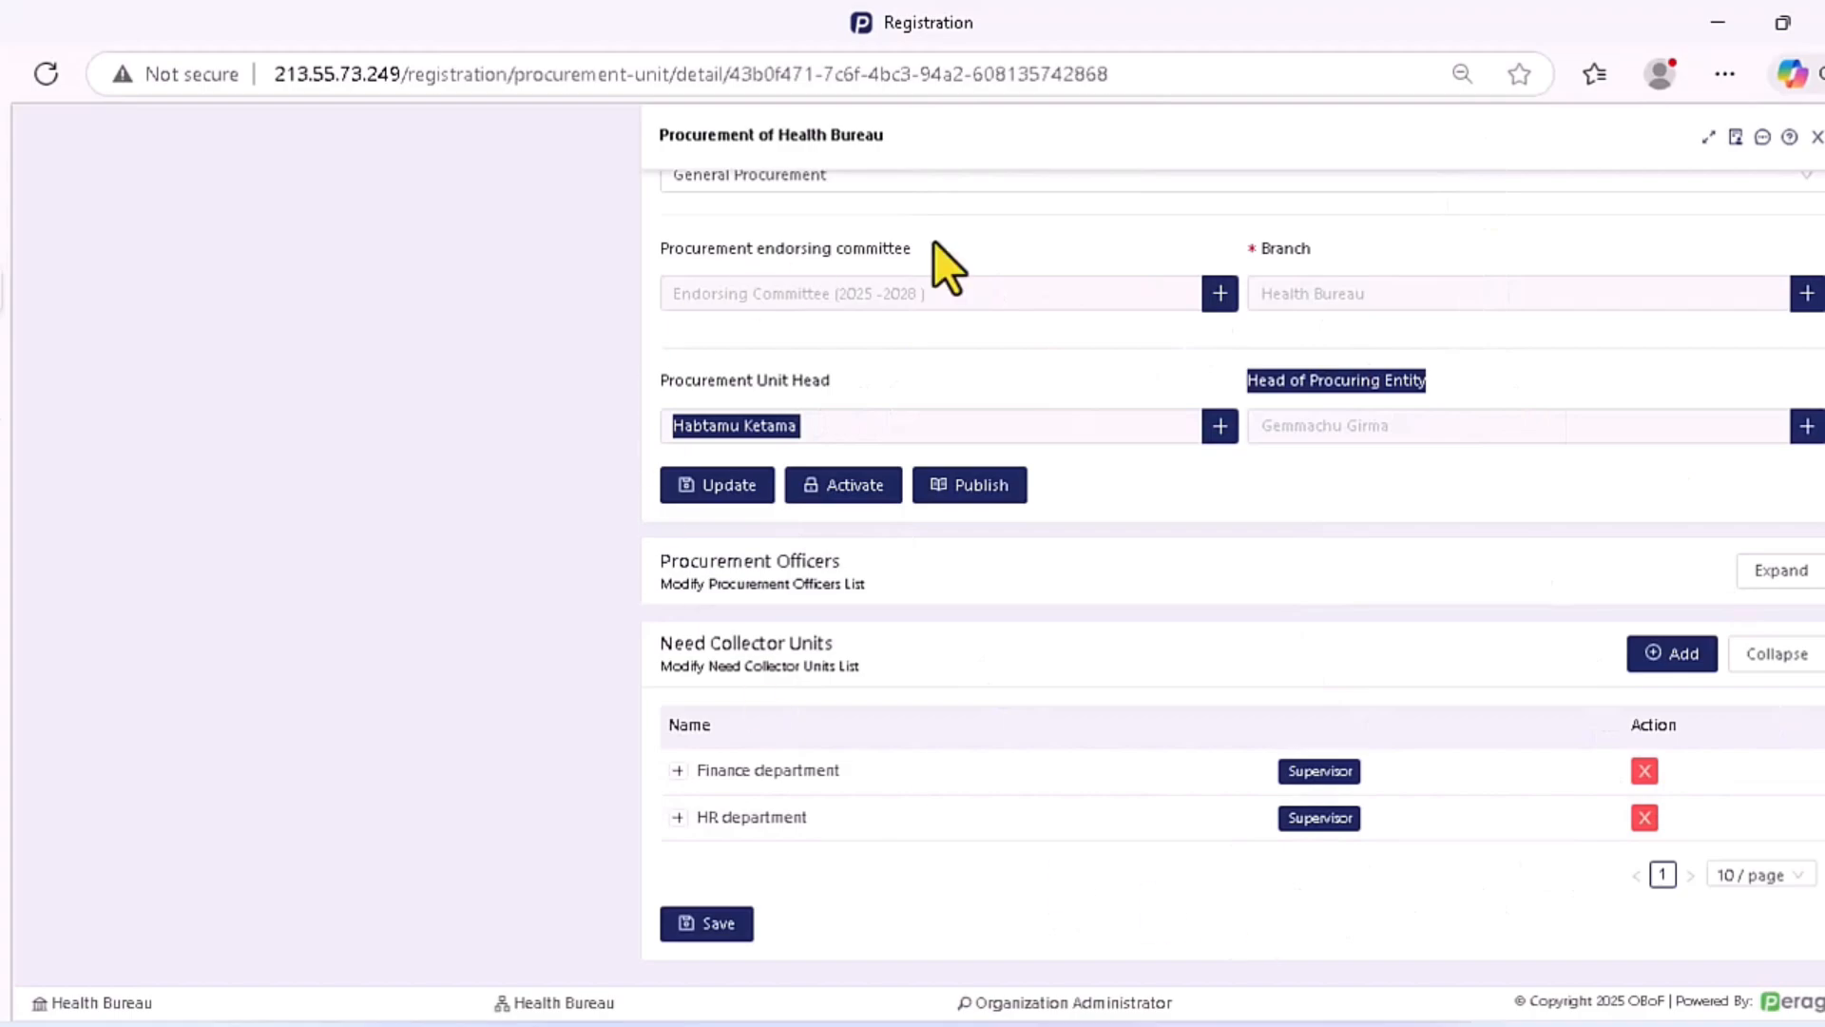
{"action": "left_click", "coordinate": [1212, 561]}
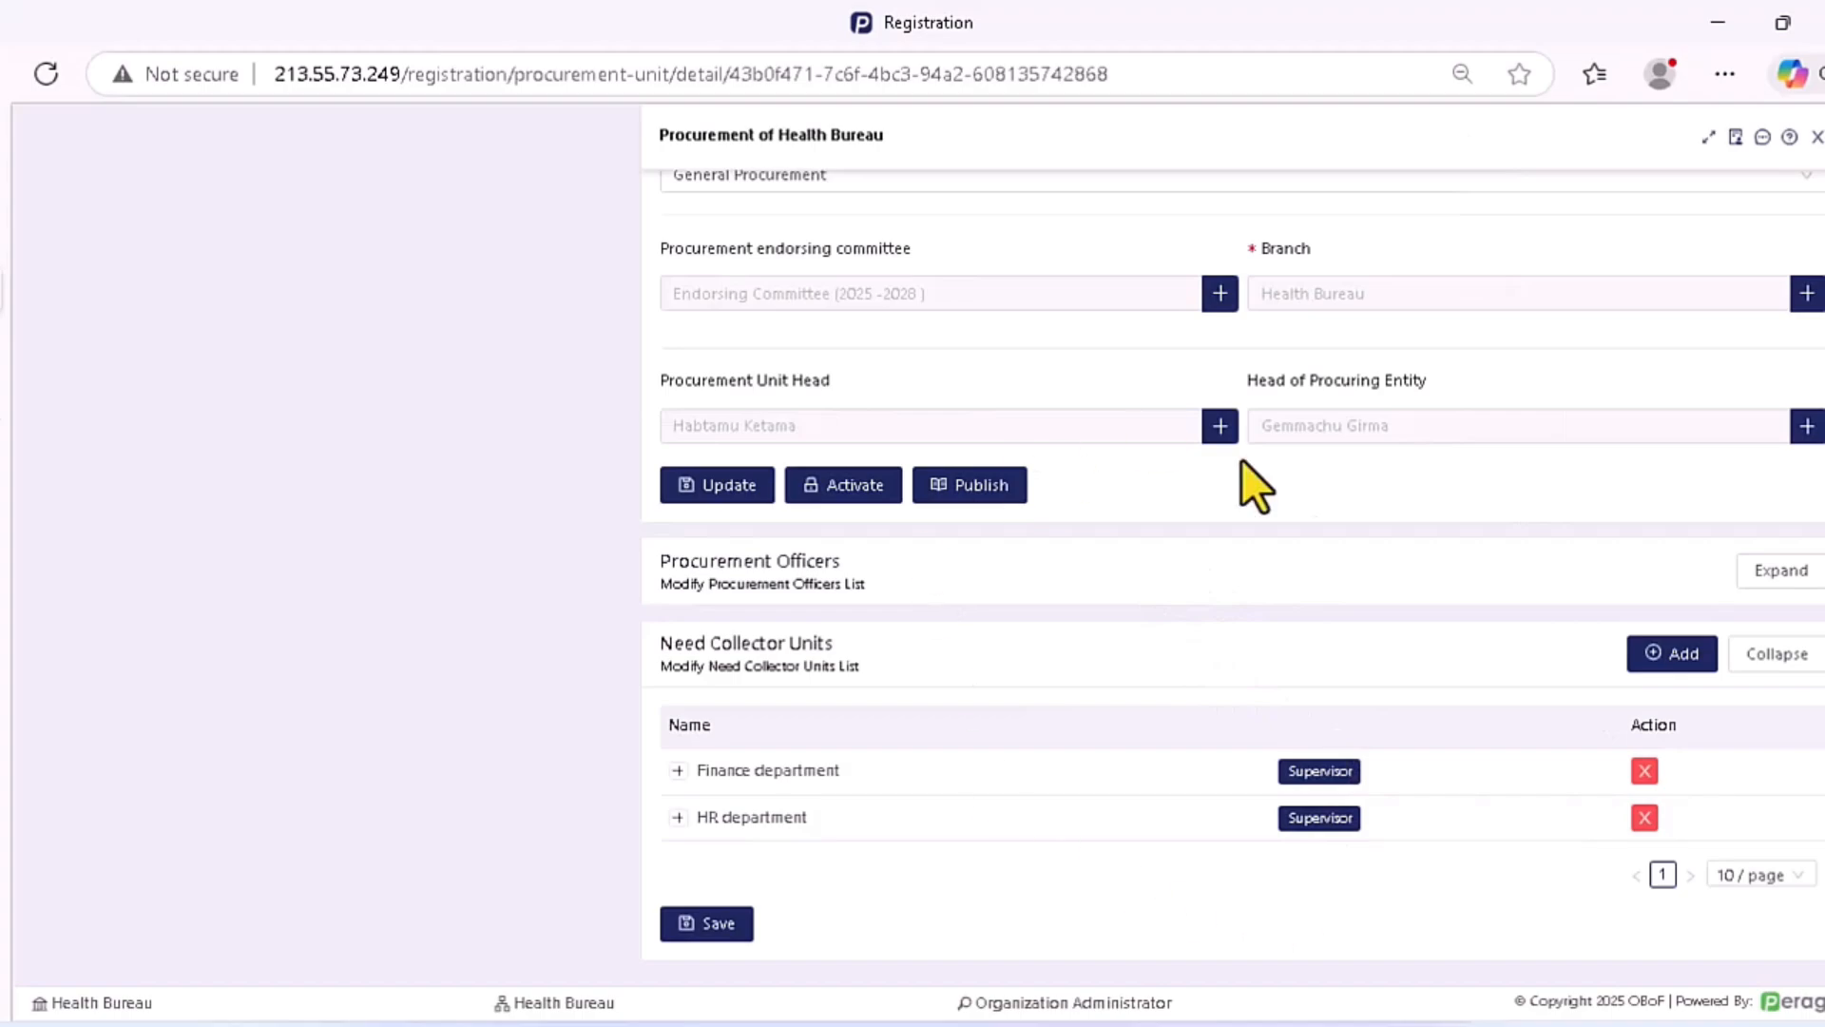
Activate and publish the Procurement of Health Bureau unit.
{"action": "left_click", "coordinate": [851, 487]}
{"action": "left_click", "coordinate": [1007, 487]}
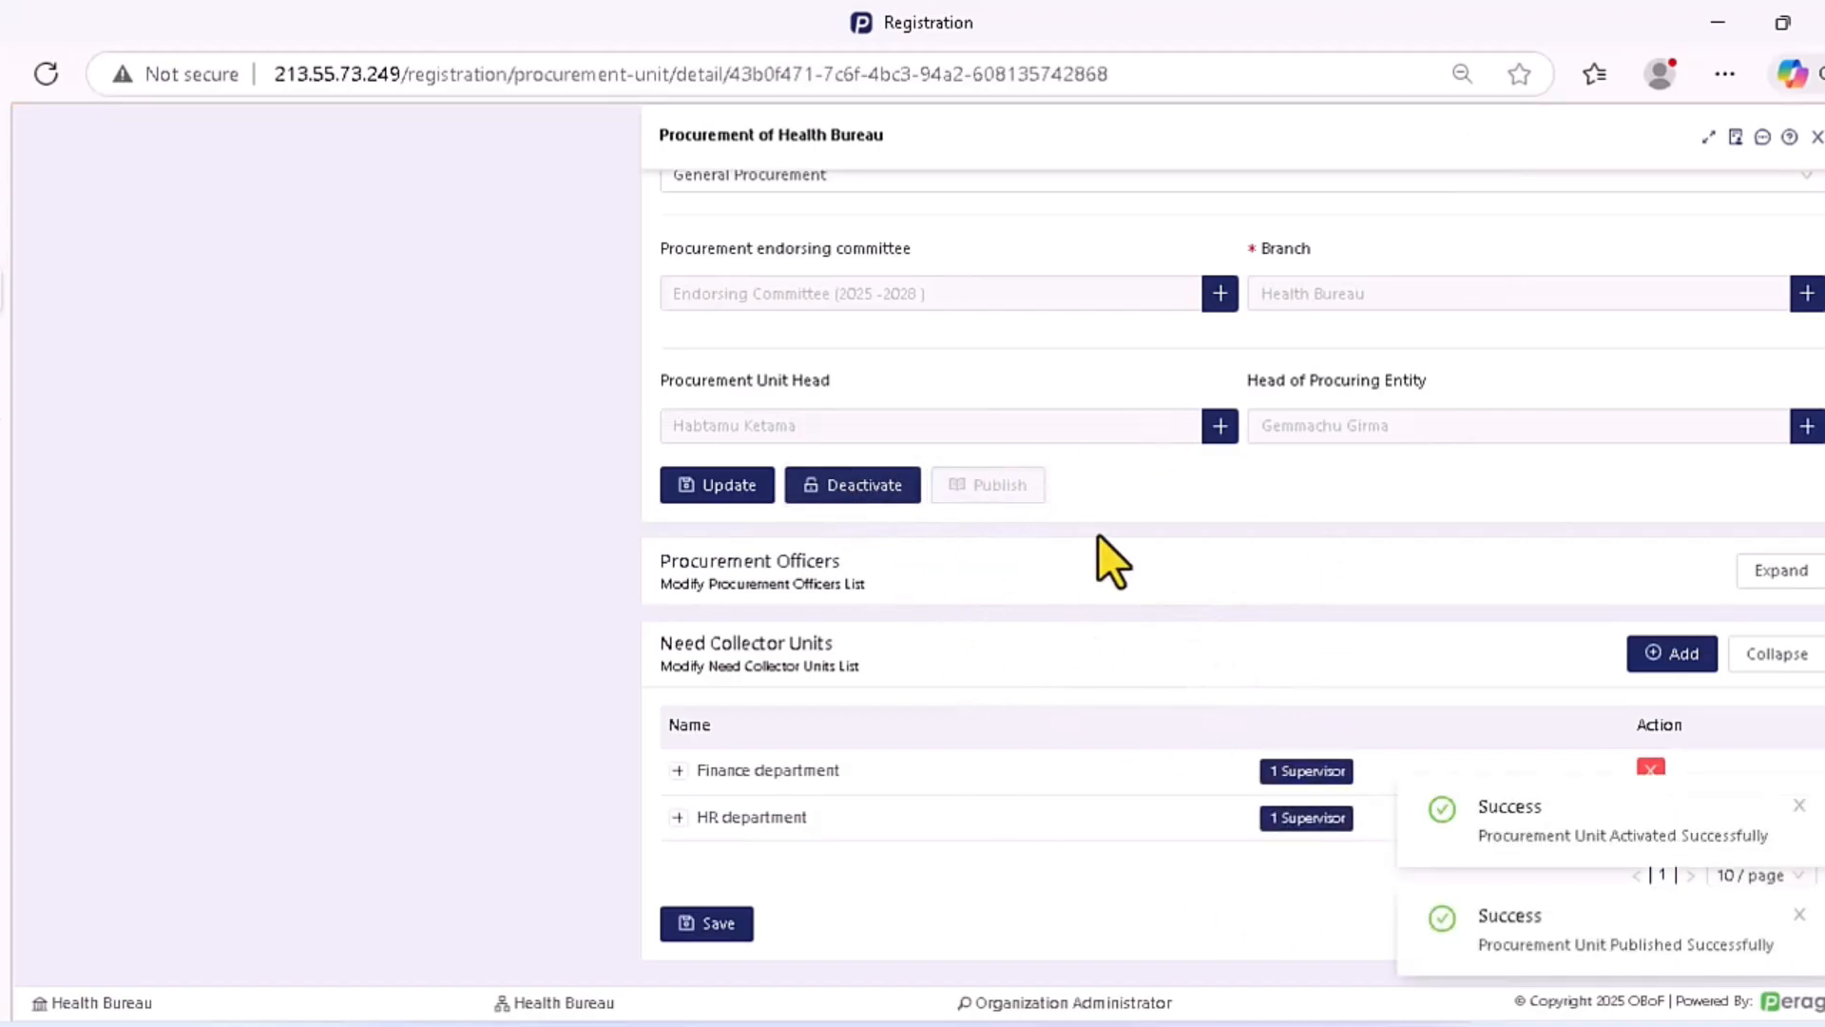